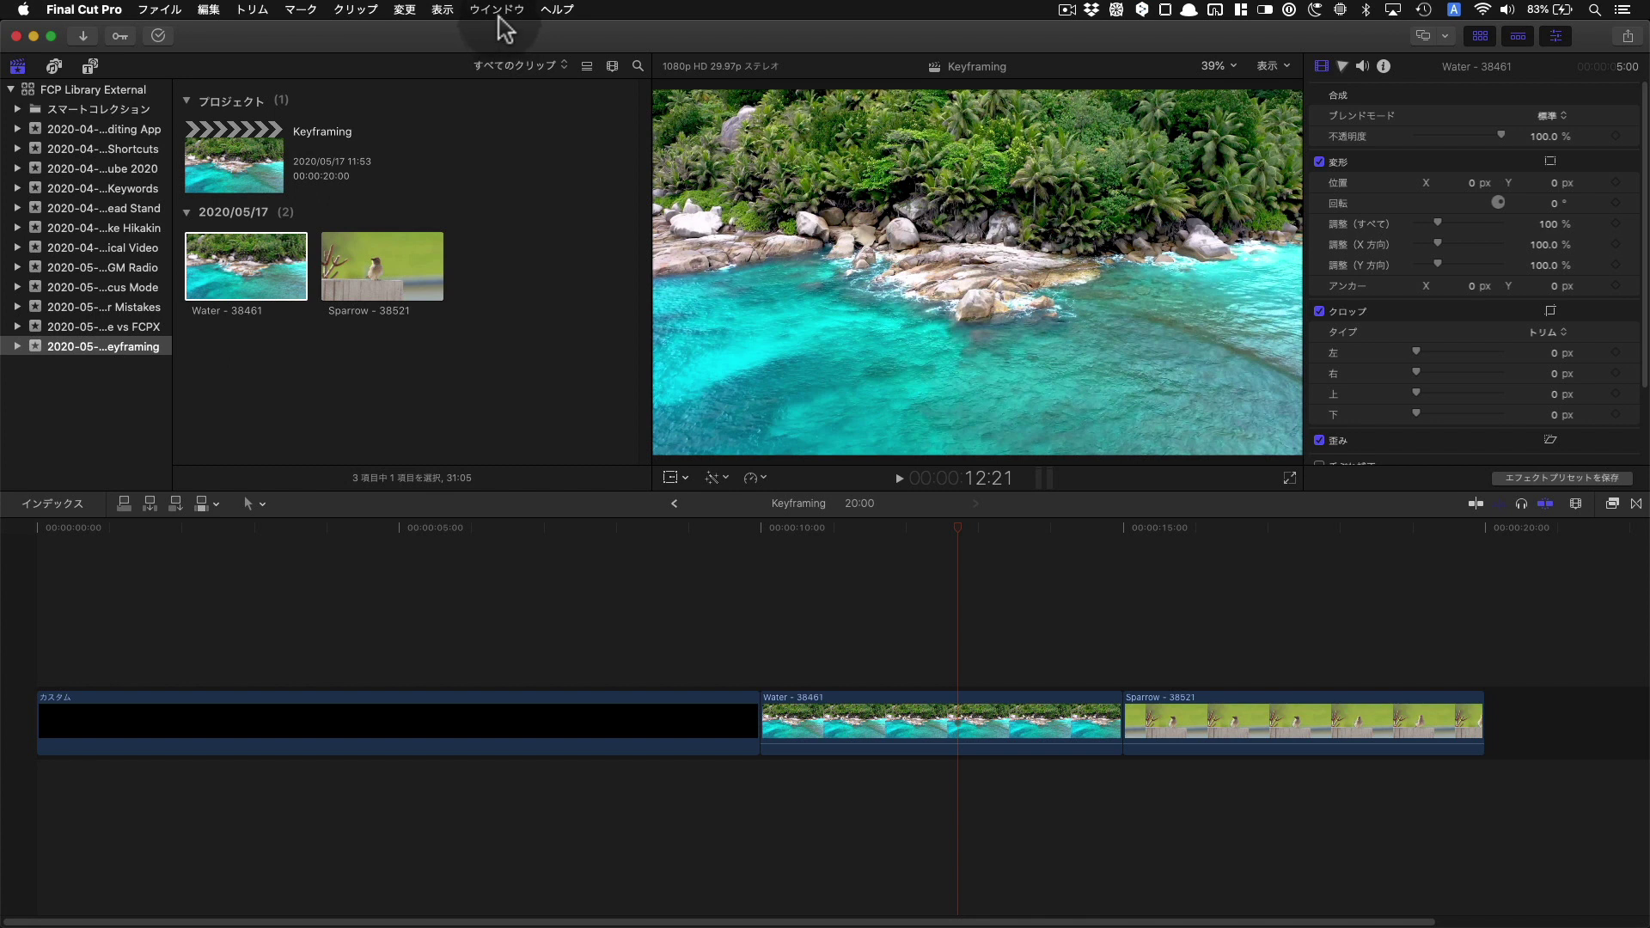
- Reset the layout to the Default workspace and put the playhead on the black custom clip
{"action": "left_click", "coordinate": [498, 11]}
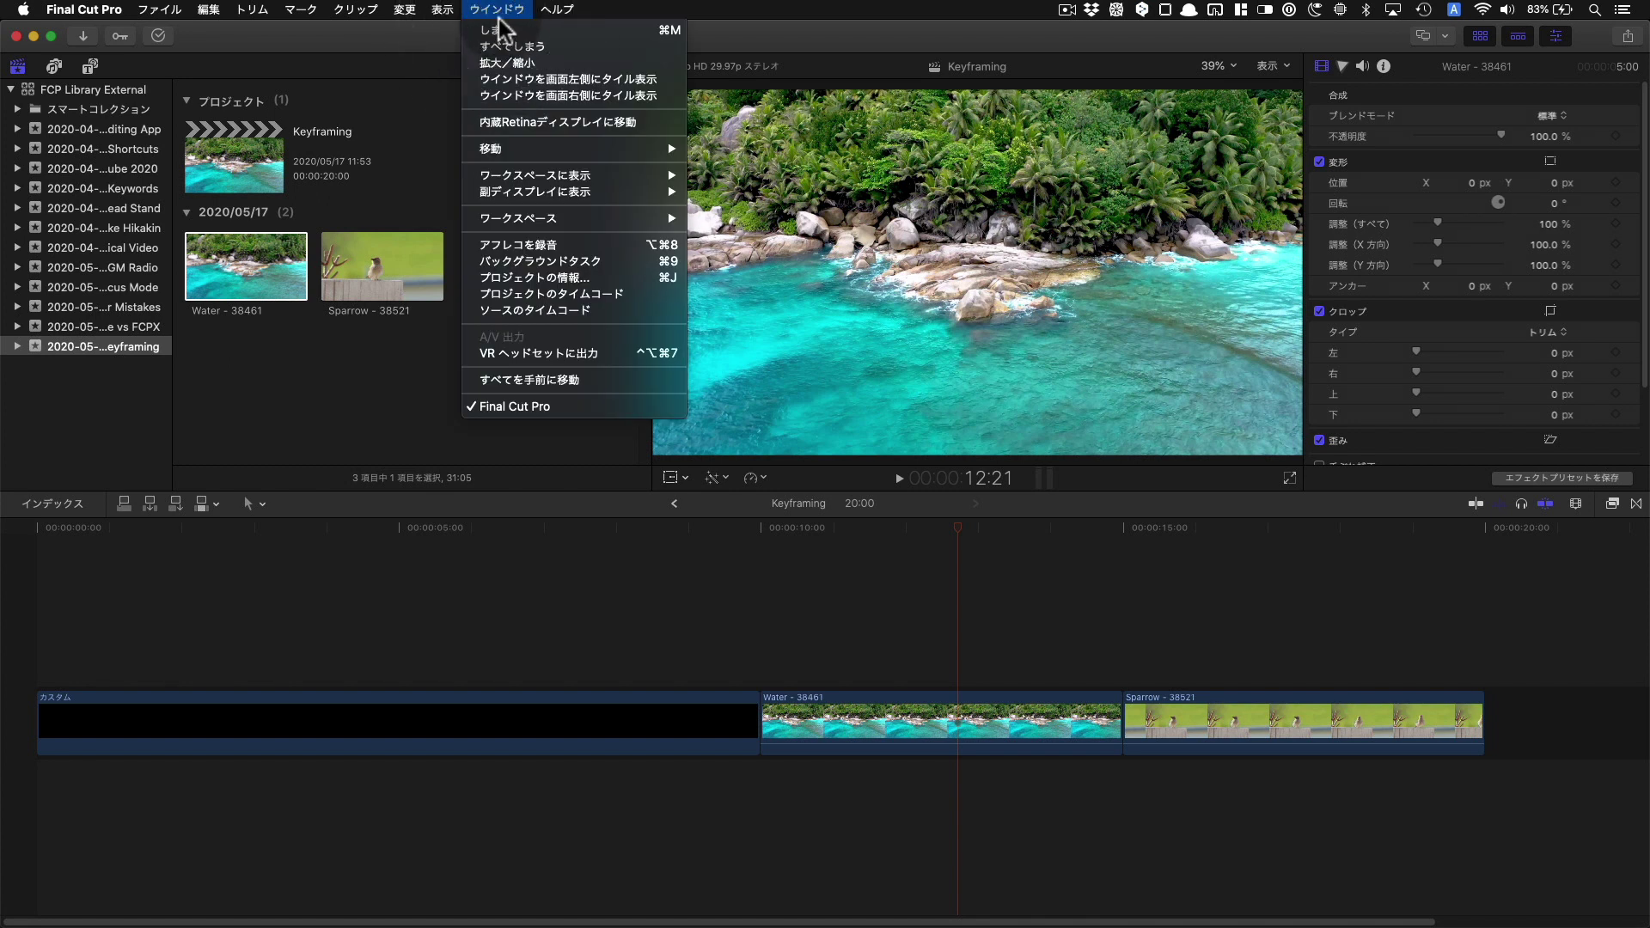
{"action": "mouse_move", "coordinate": [590, 225]}
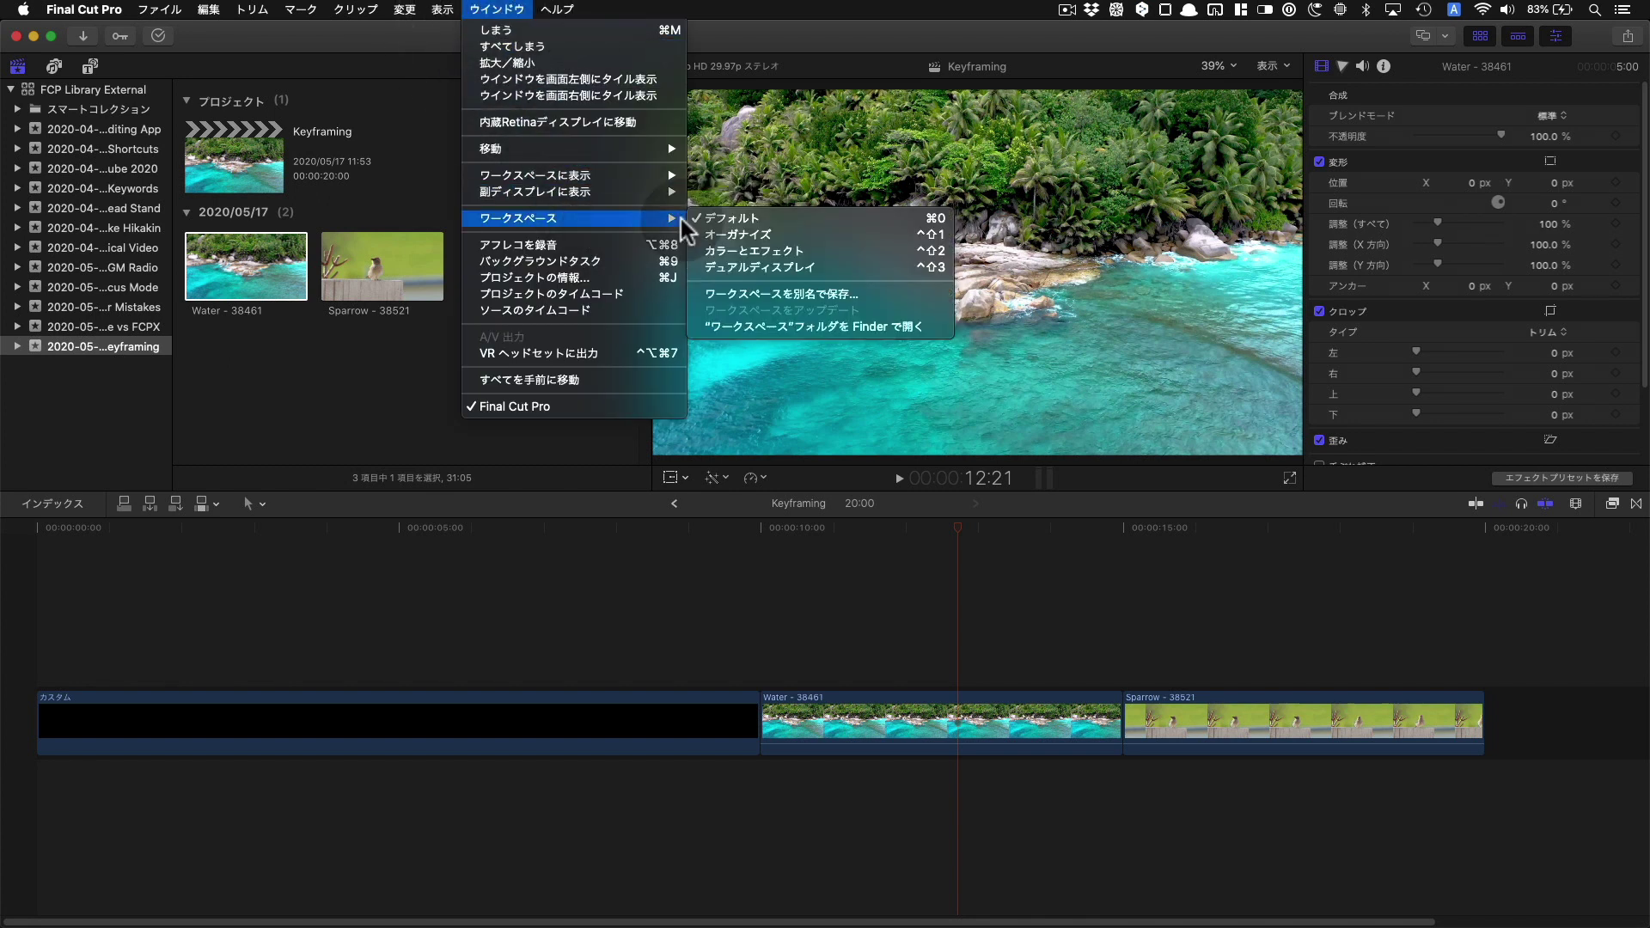
{"action": "left_click", "coordinate": [765, 215]}
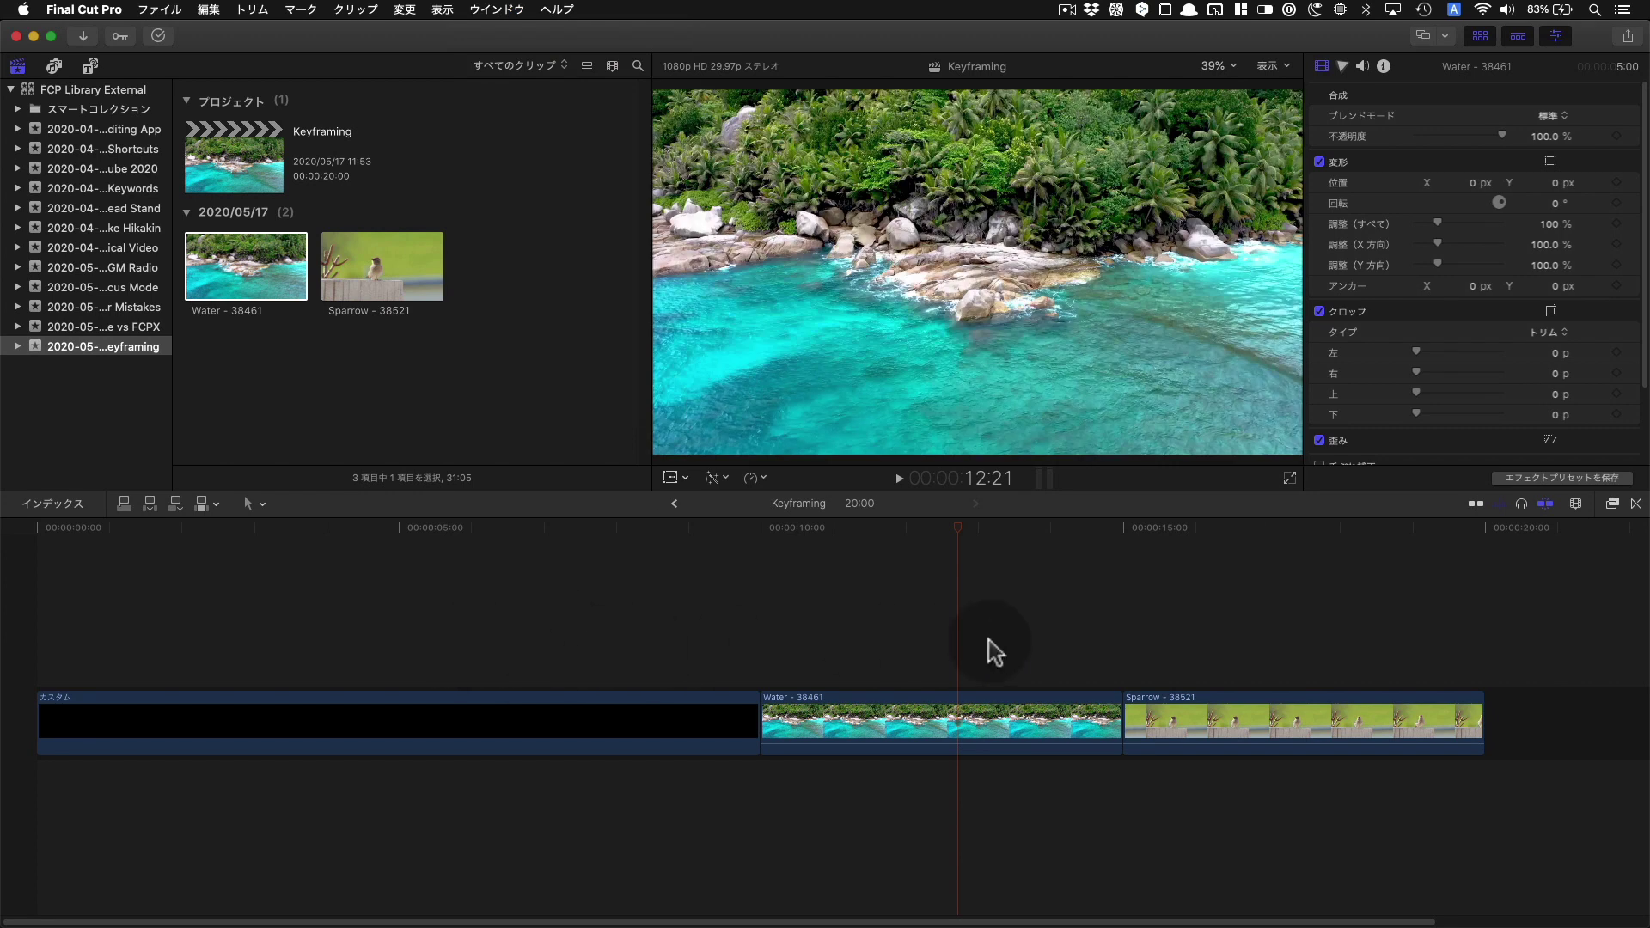
{"action": "left_click", "coordinate": [914, 658]}
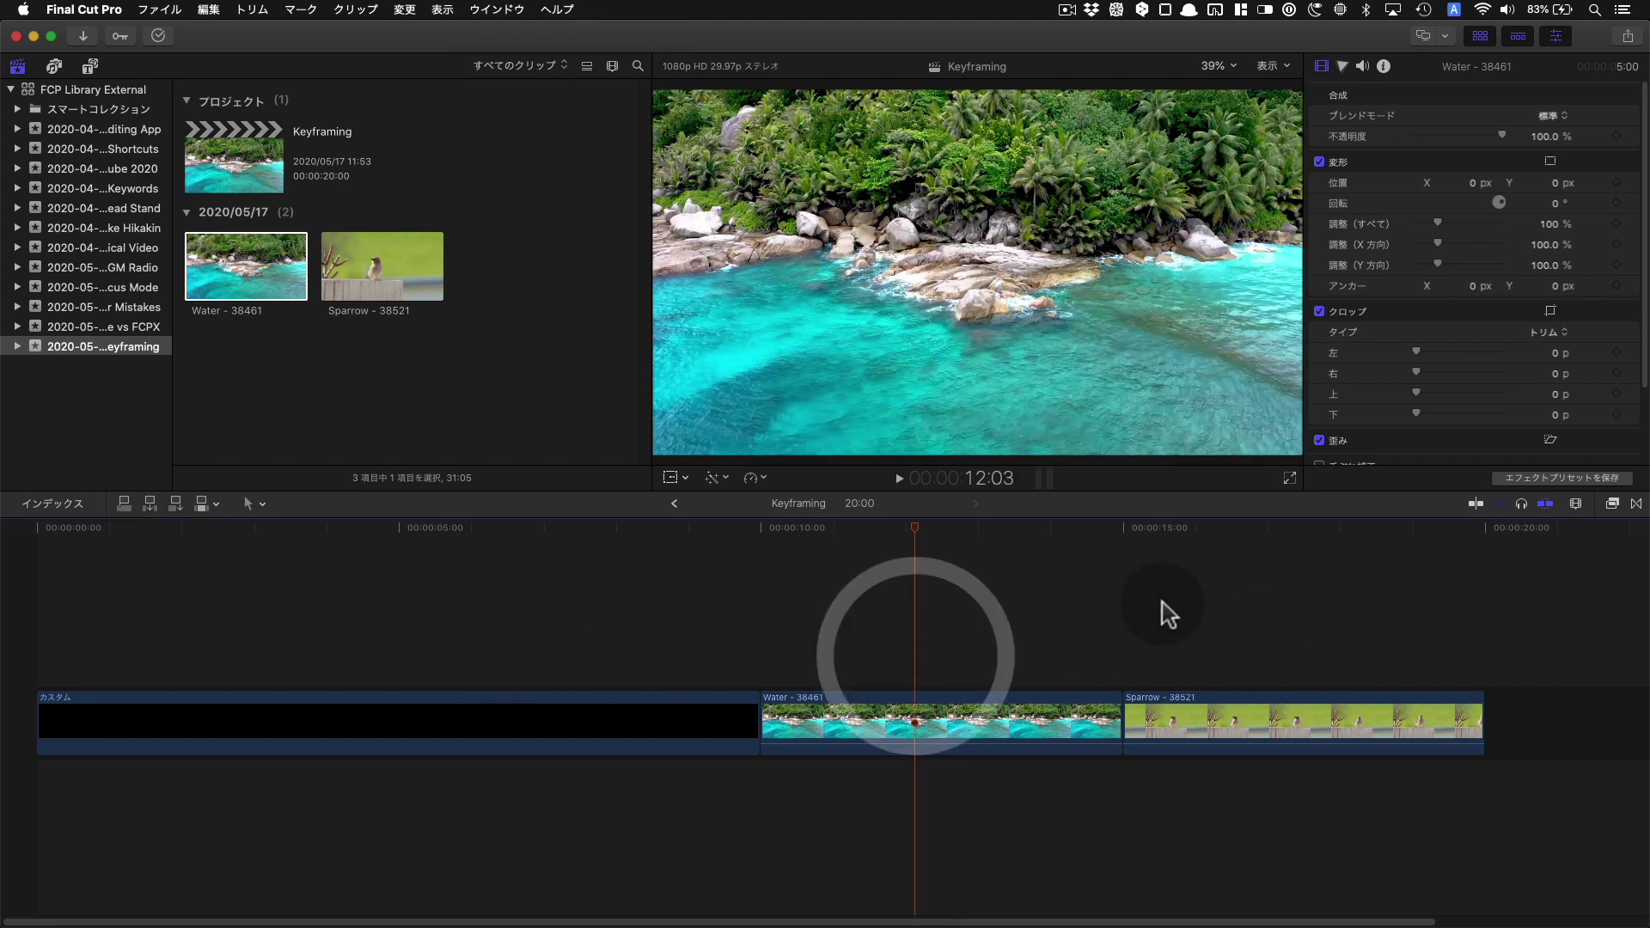
- Select the black clip, then insert a Solids カスタム generator and delete it again
{"action": "left_click", "coordinate": [1212, 606]}
{"action": "left_click", "coordinate": [469, 651]}
{"action": "key", "text": "c"}
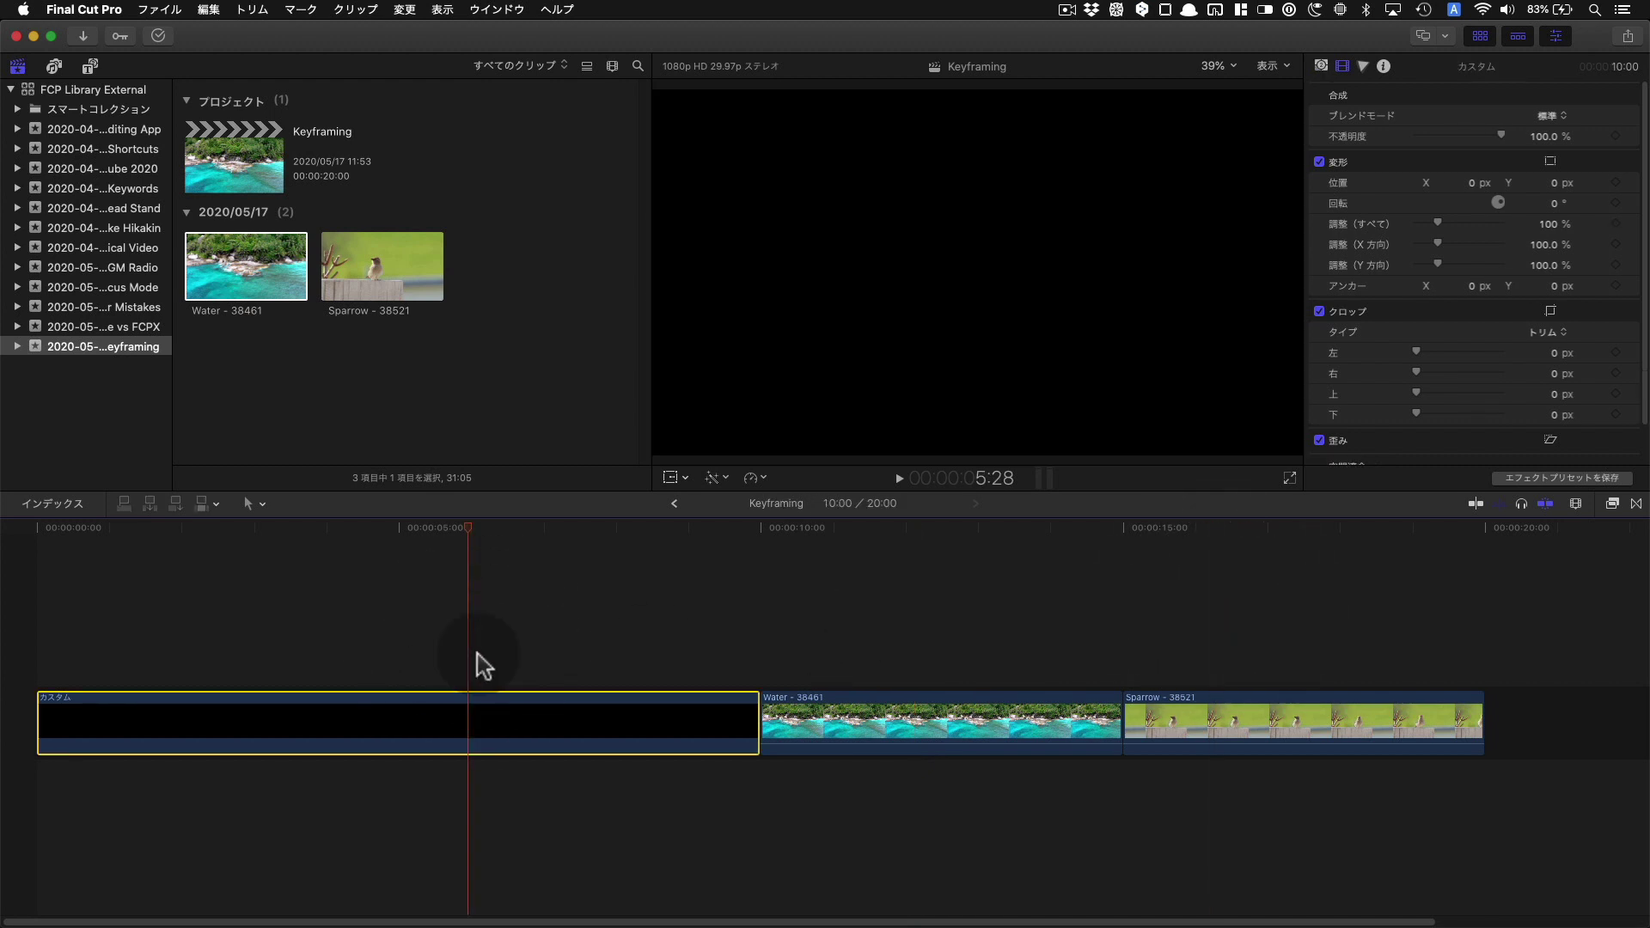
{"action": "left_click", "coordinate": [89, 67]}
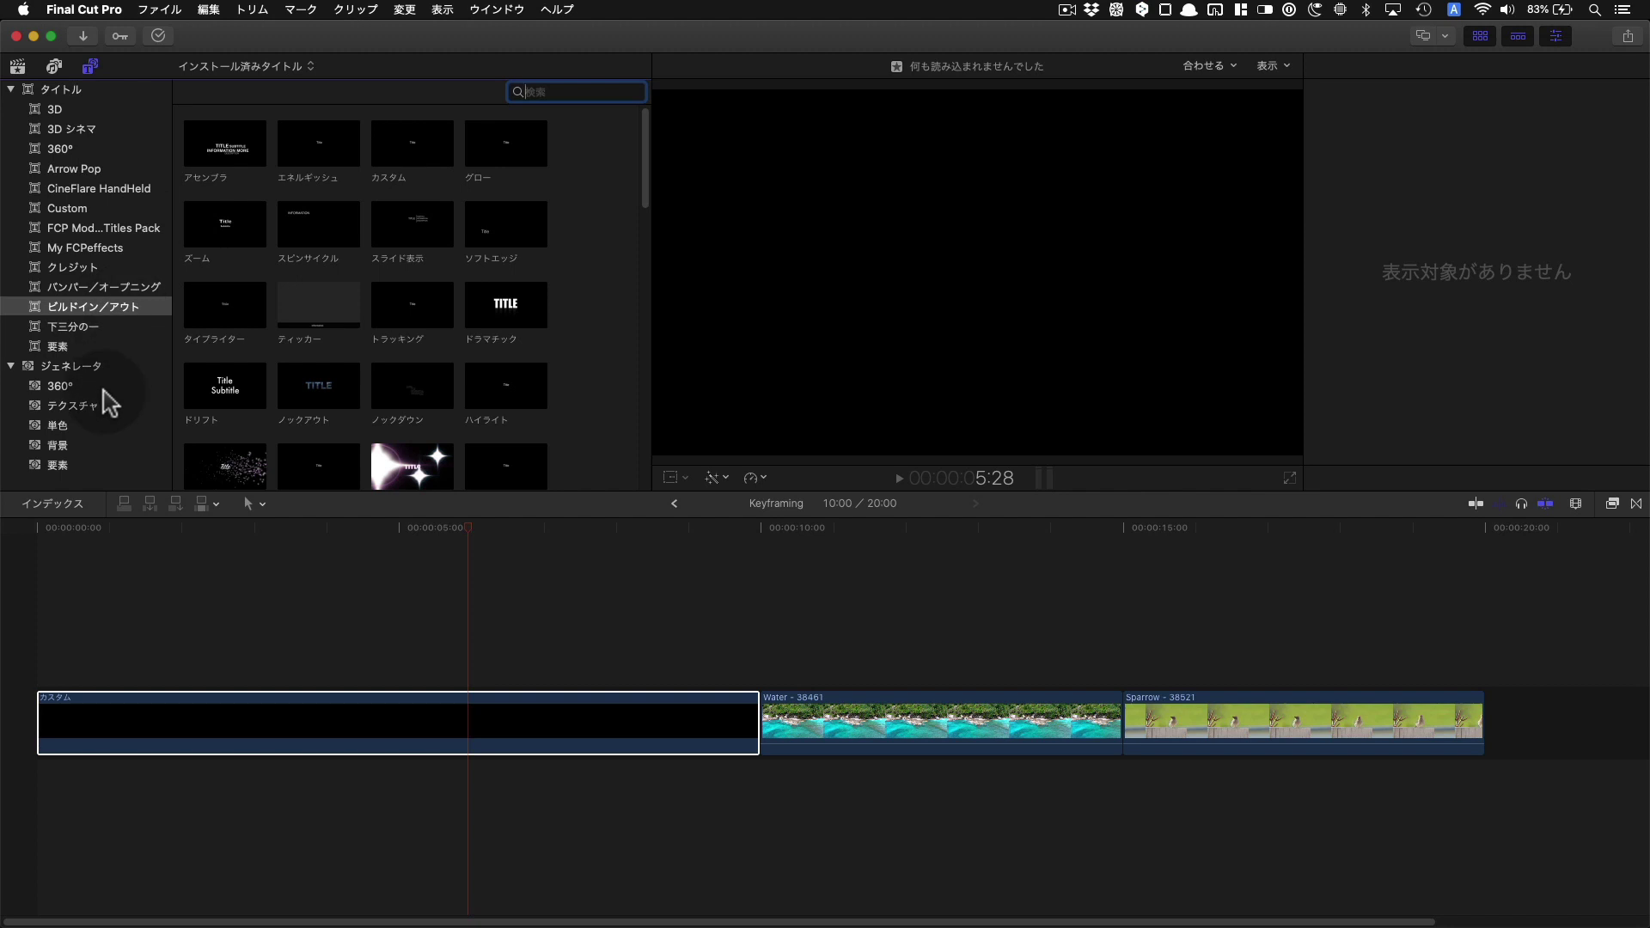
{"action": "left_click", "coordinate": [90, 427]}
{"action": "left_click", "coordinate": [306, 160]}
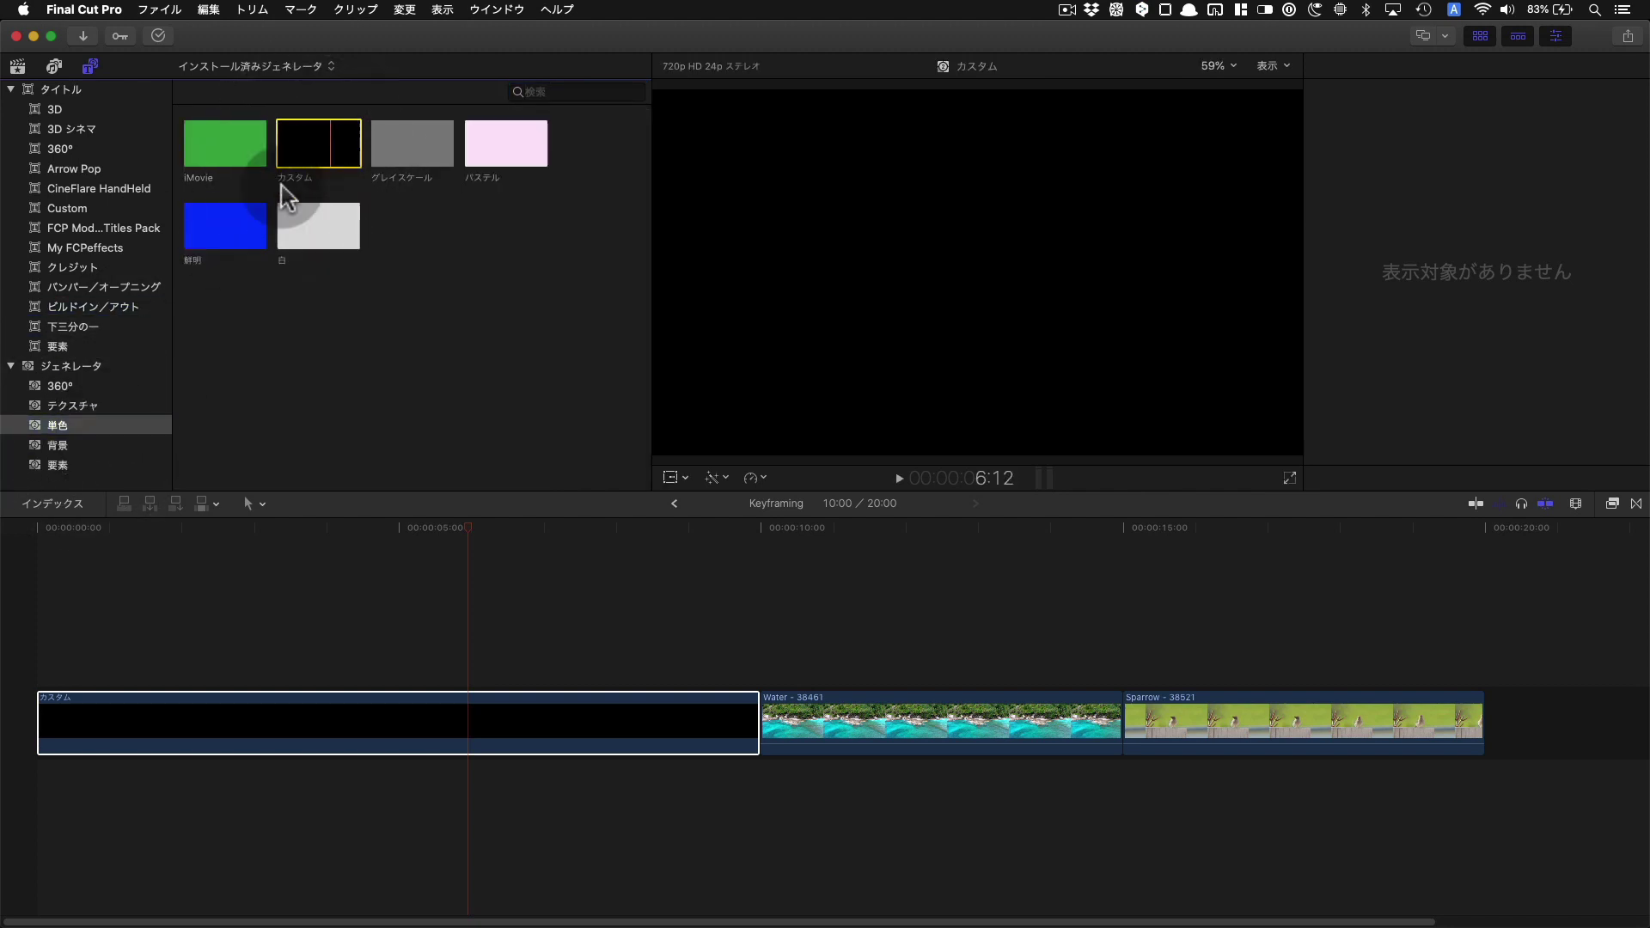
{"action": "left_click_drag", "start_coordinate": [318, 165], "coordinate": [767, 724]}
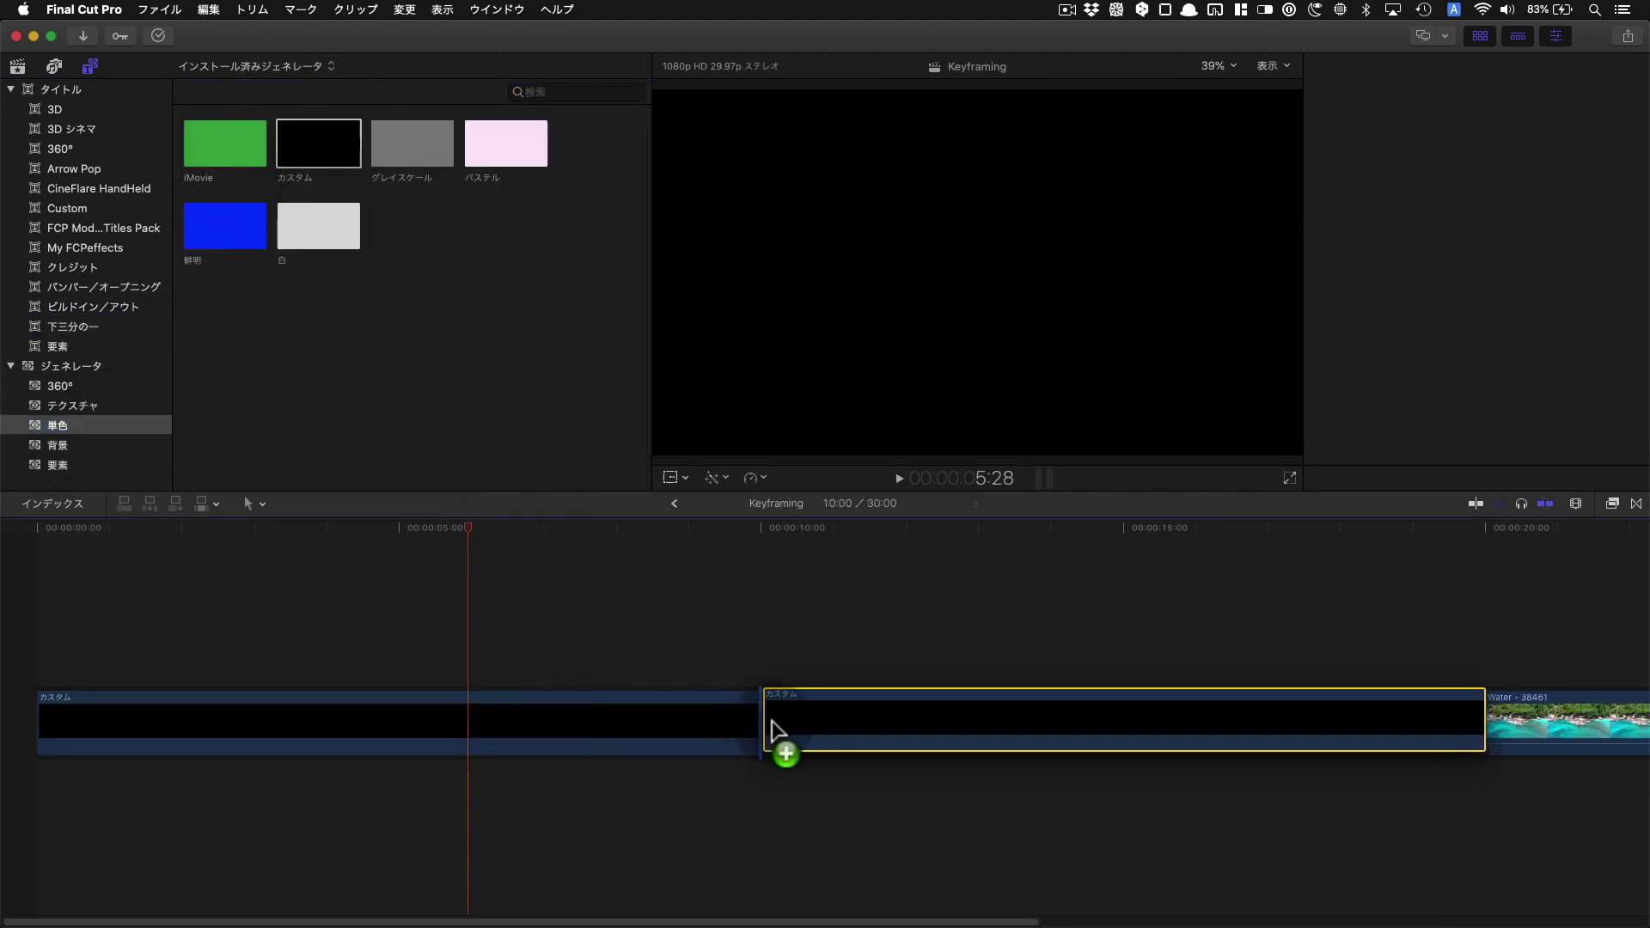
{"action": "key", "text": "Delete"}
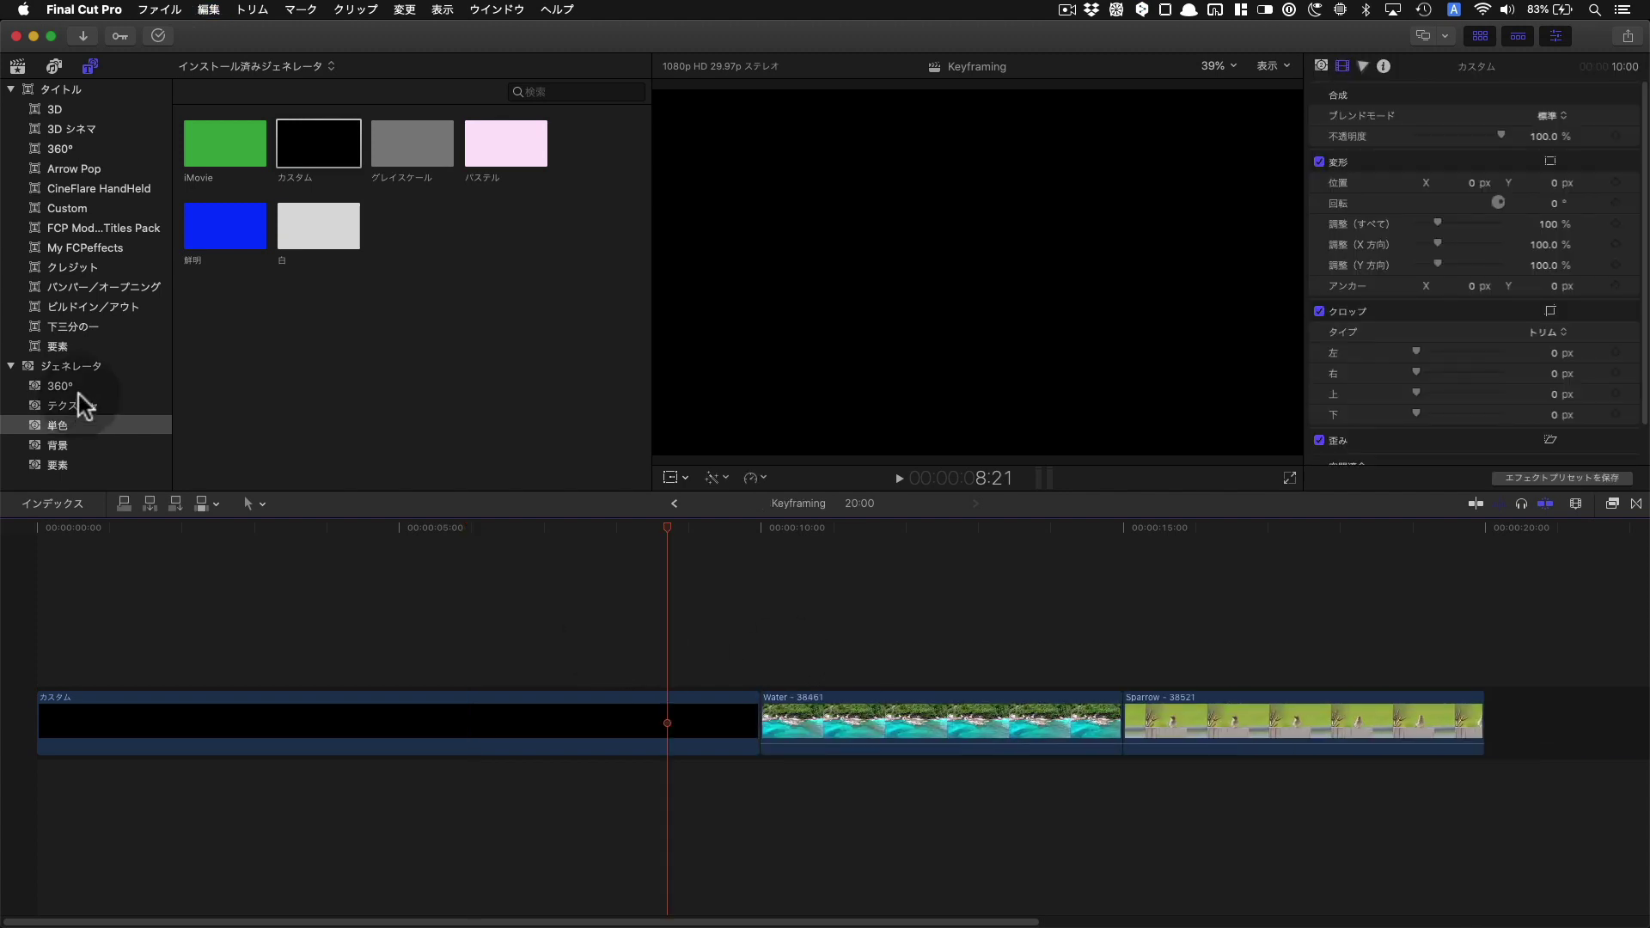
- Show the ビルドイン/アウト title templates in the Titles browser
{"action": "left_click", "coordinate": [98, 312]}
{"action": "left_click", "coordinate": [91, 69]}
{"action": "left_click", "coordinate": [91, 69]}
{"action": "left_click", "coordinate": [110, 308]}
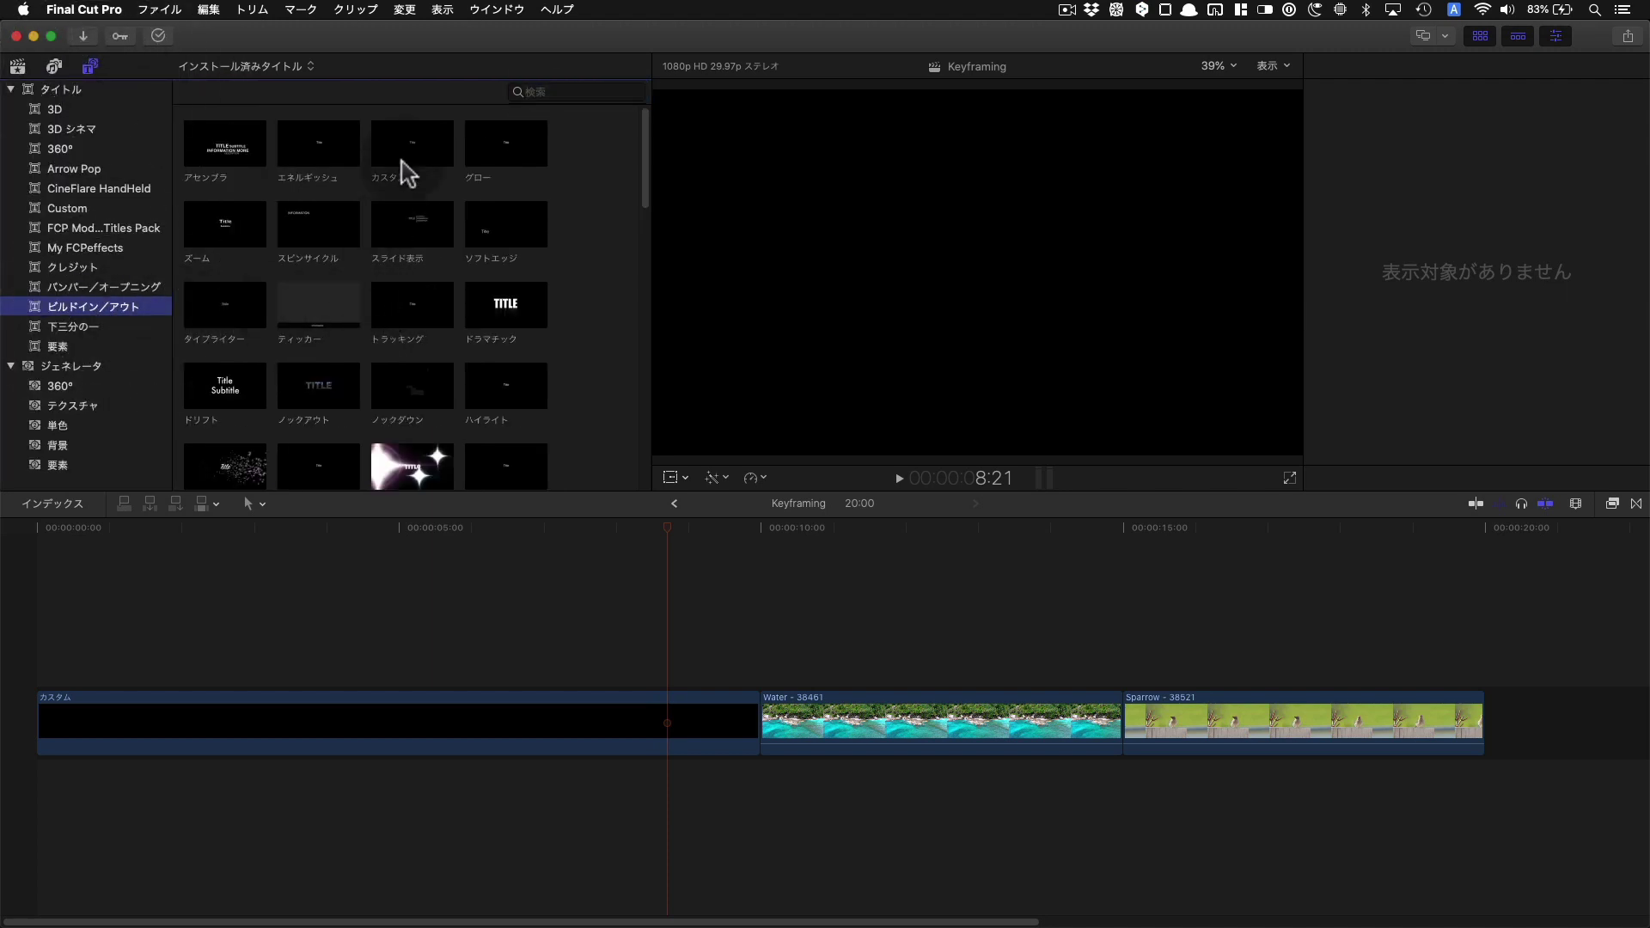
- Place the カスタム title at the timeline start and extend it to the black clip's end
{"action": "left_click_drag", "start_coordinate": [404, 163], "coordinate": [38, 679]}
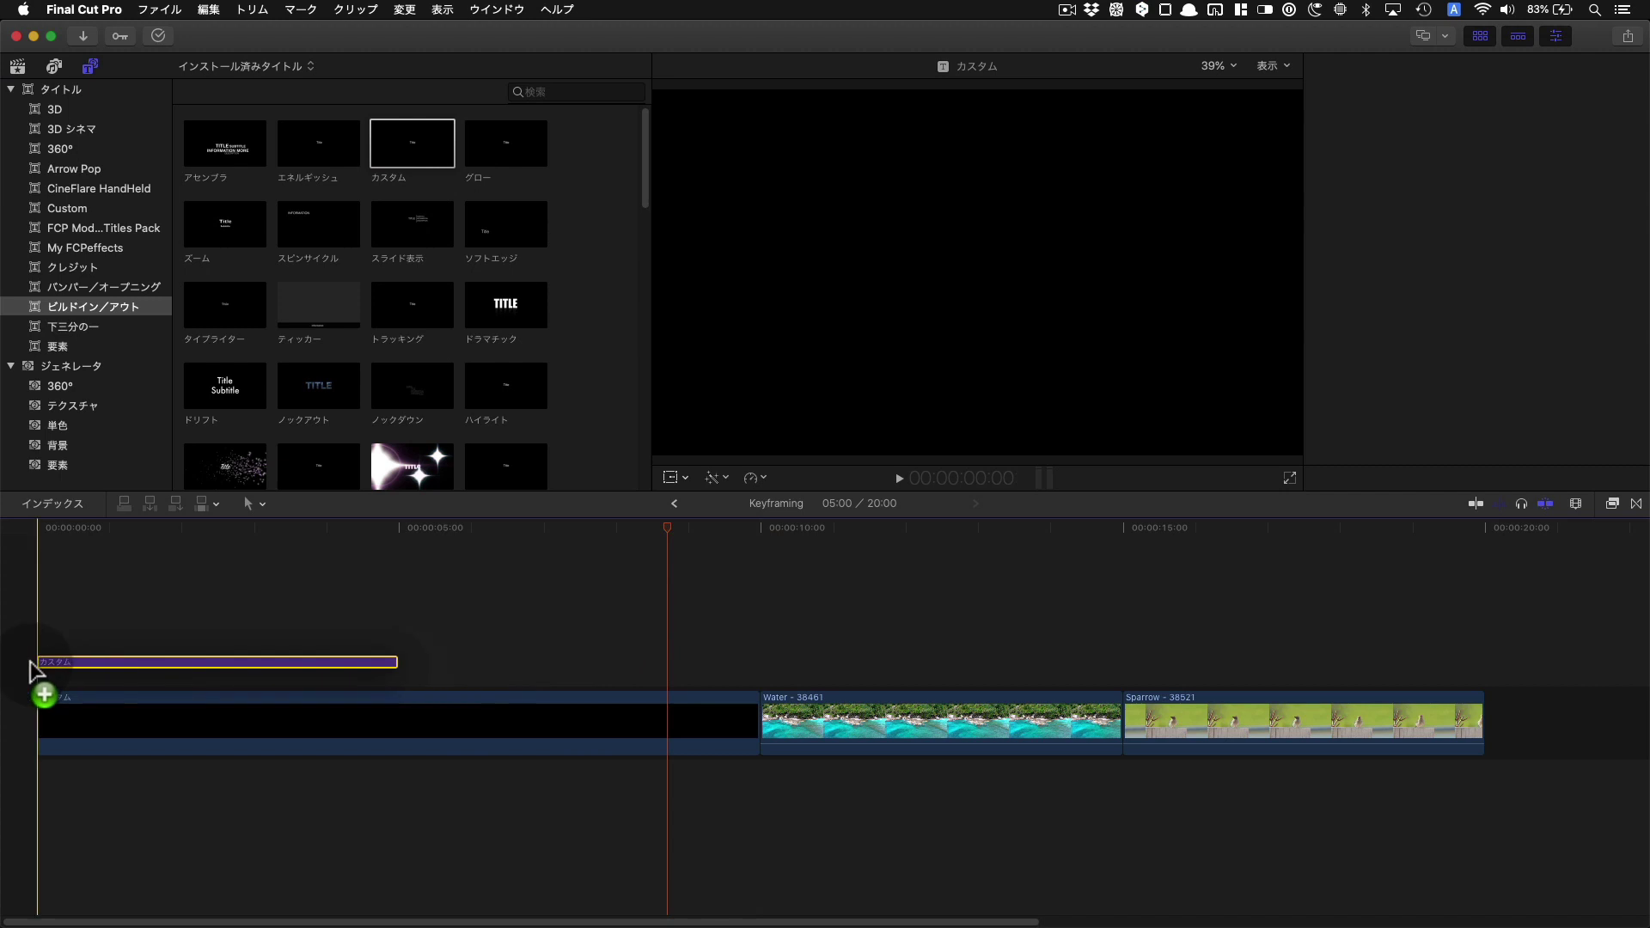
{"action": "key", "text": "cmd+4"}
{"action": "left_click_drag", "start_coordinate": [395, 675], "coordinate": [756, 689]}
{"action": "left_click", "coordinate": [277, 662]}
{"action": "left_click_drag", "start_coordinate": [276, 664], "coordinate": [237, 665]}
- Replace the title's placeholder text with アニメーション練習
{"action": "double_click", "coordinate": [239, 675]}
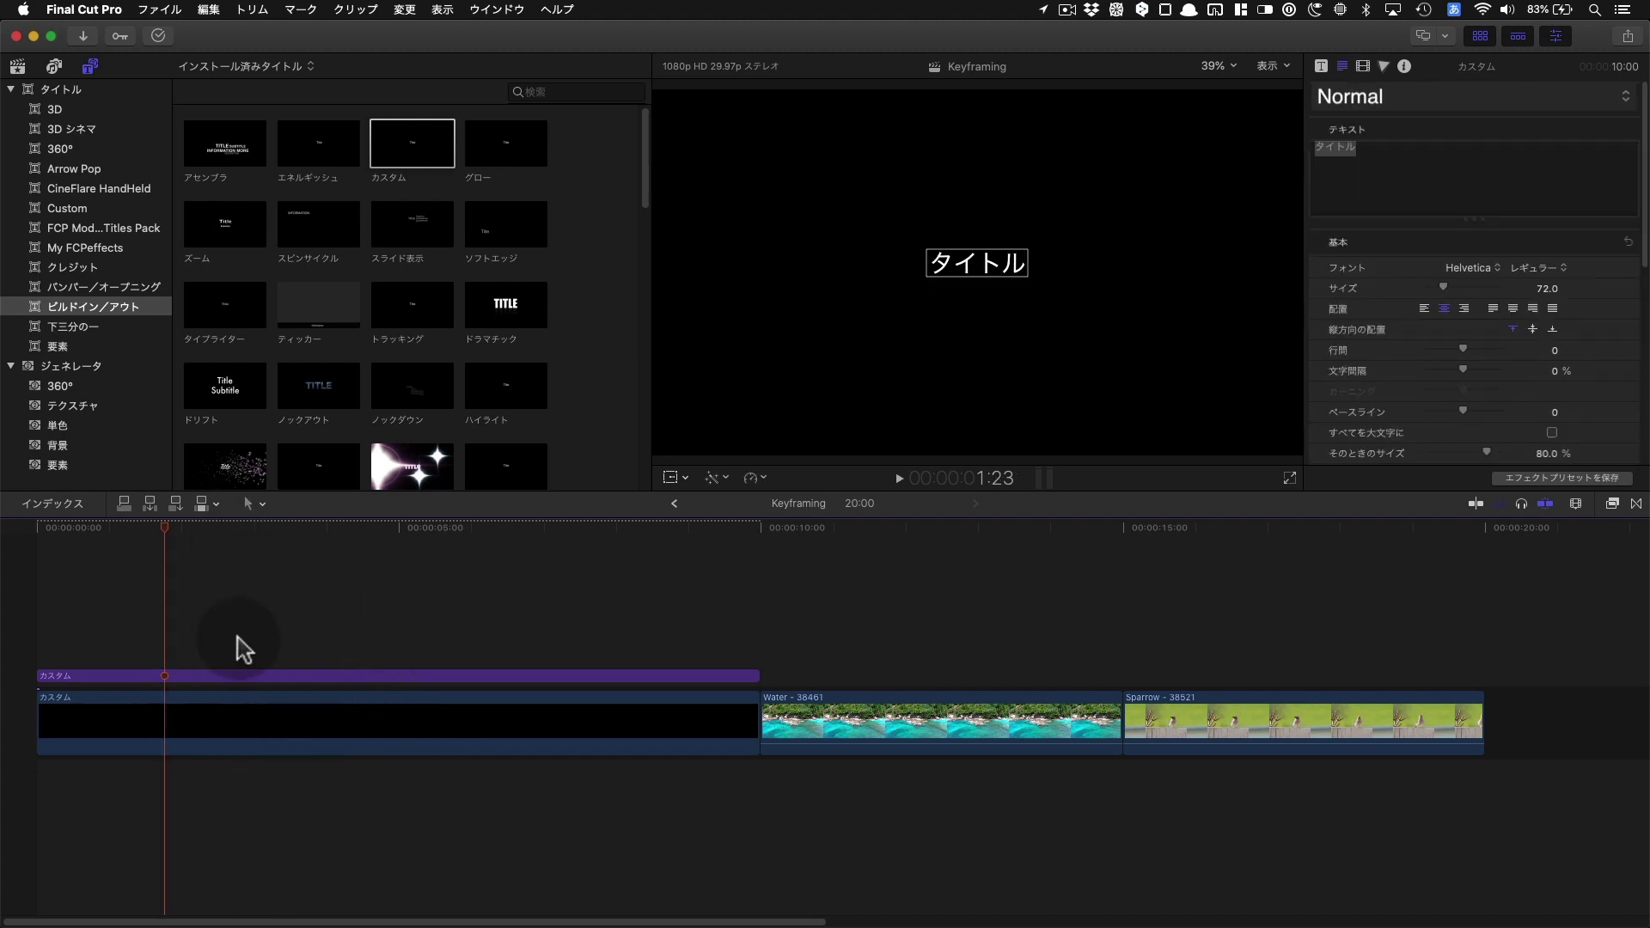
{"action": "left_click", "coordinate": [195, 677]}
{"action": "left_click", "coordinate": [1430, 182]}
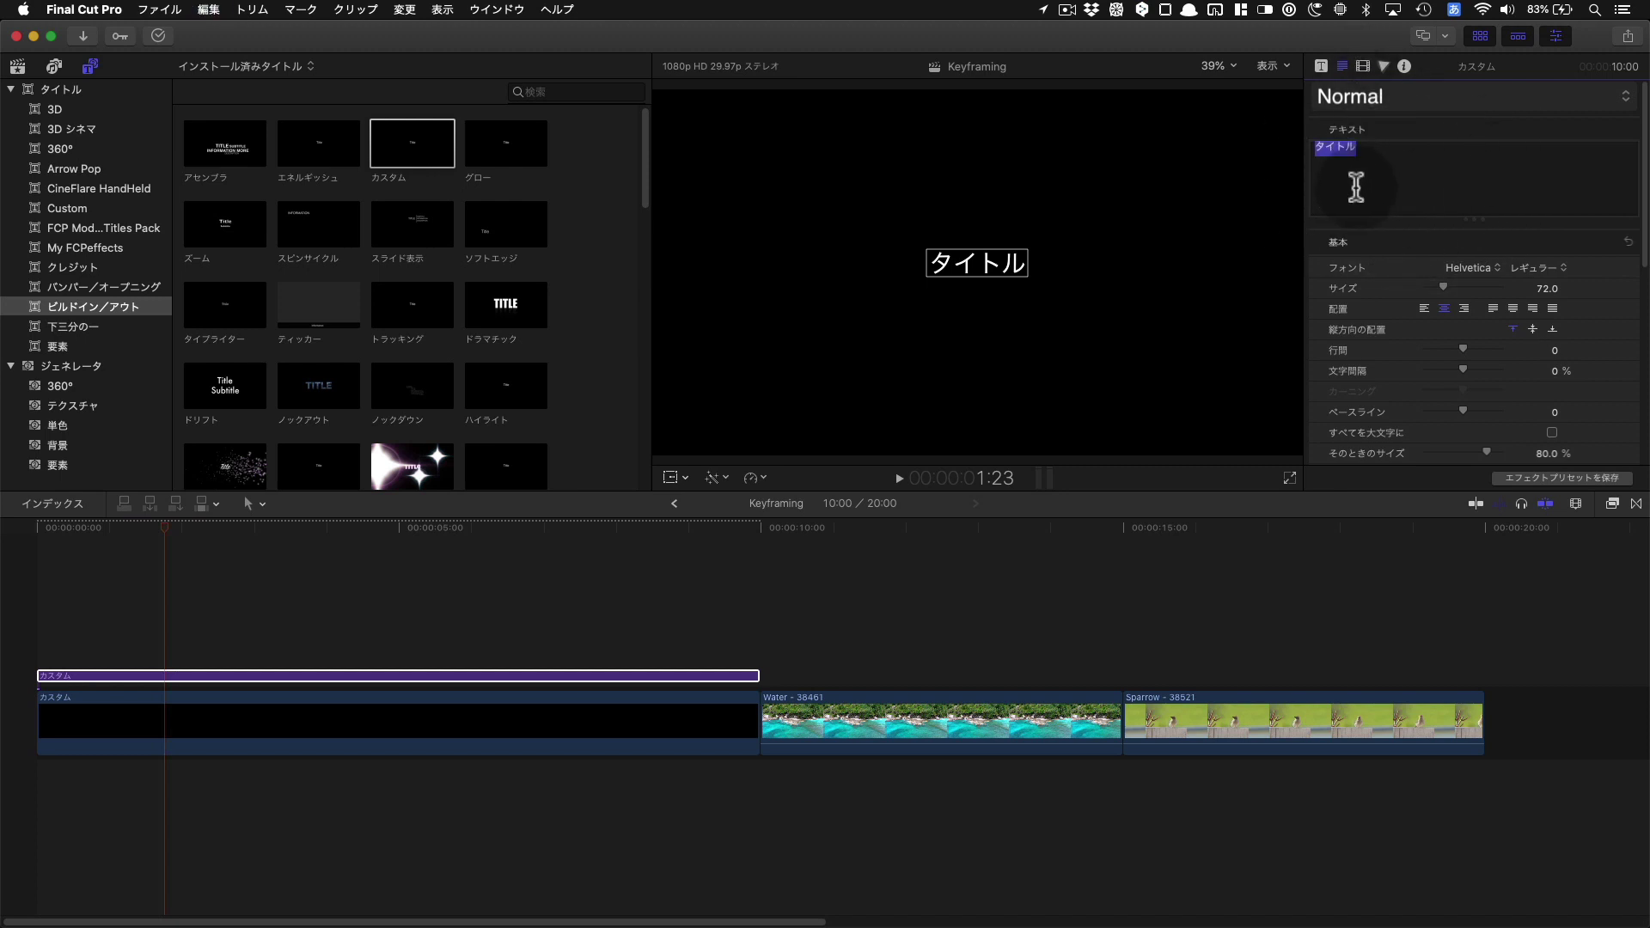
{"action": "type", "text": "アニメーション練習"}
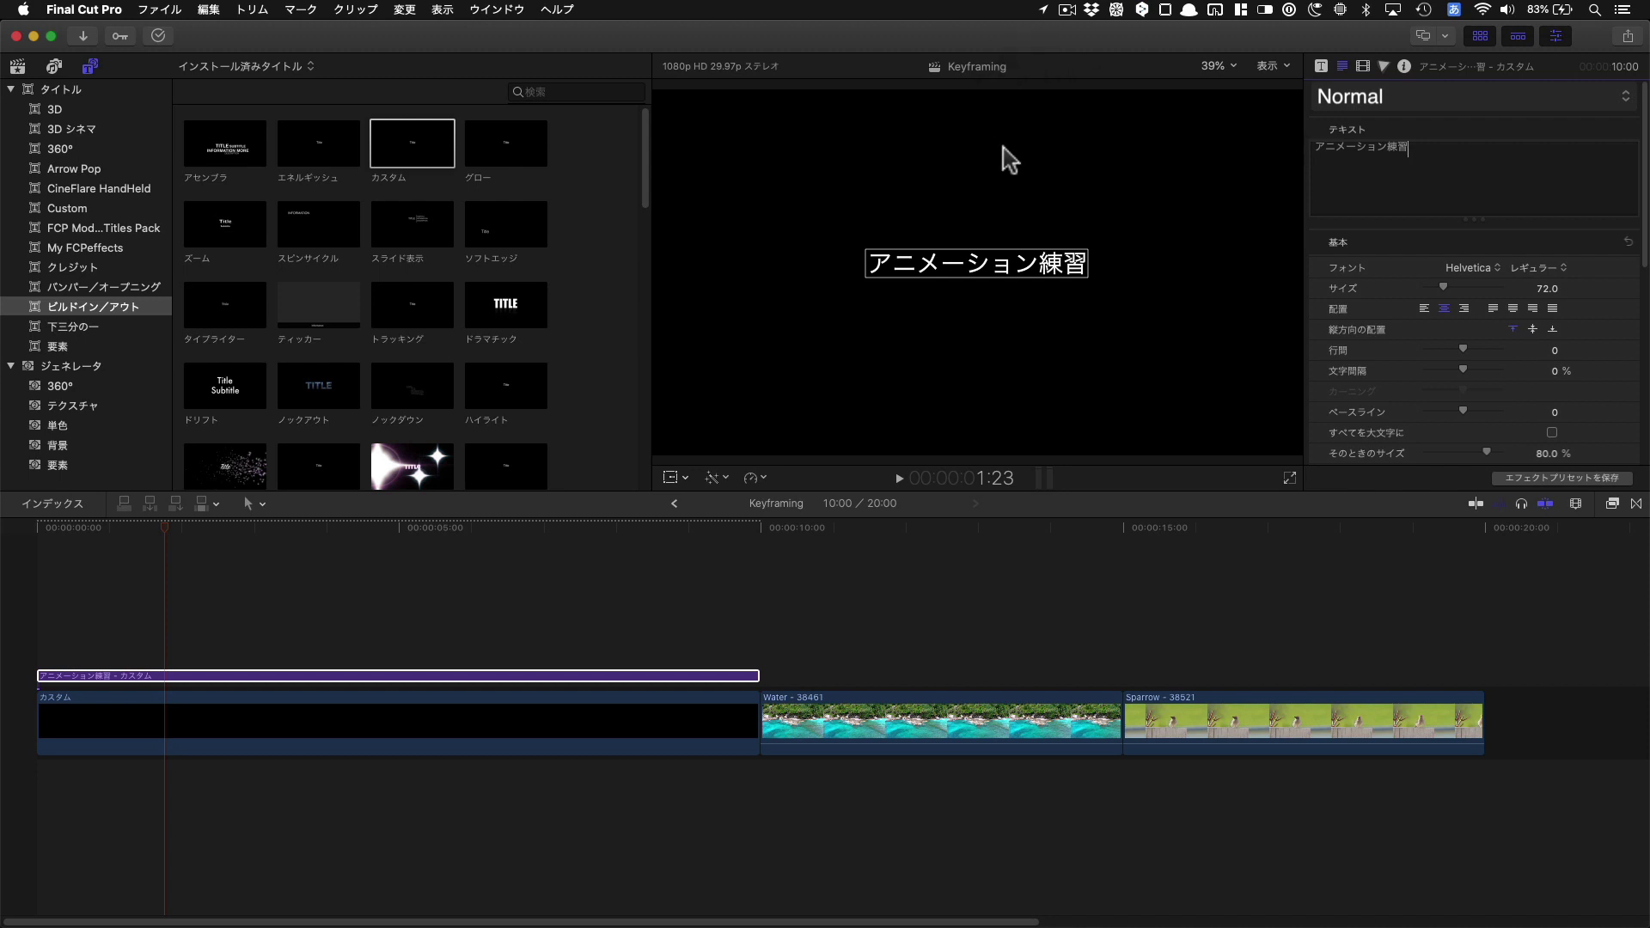
{"action": "left_click", "coordinate": [1094, 320]}
{"action": "left_click_drag", "start_coordinate": [994, 276], "coordinate": [994, 285]}
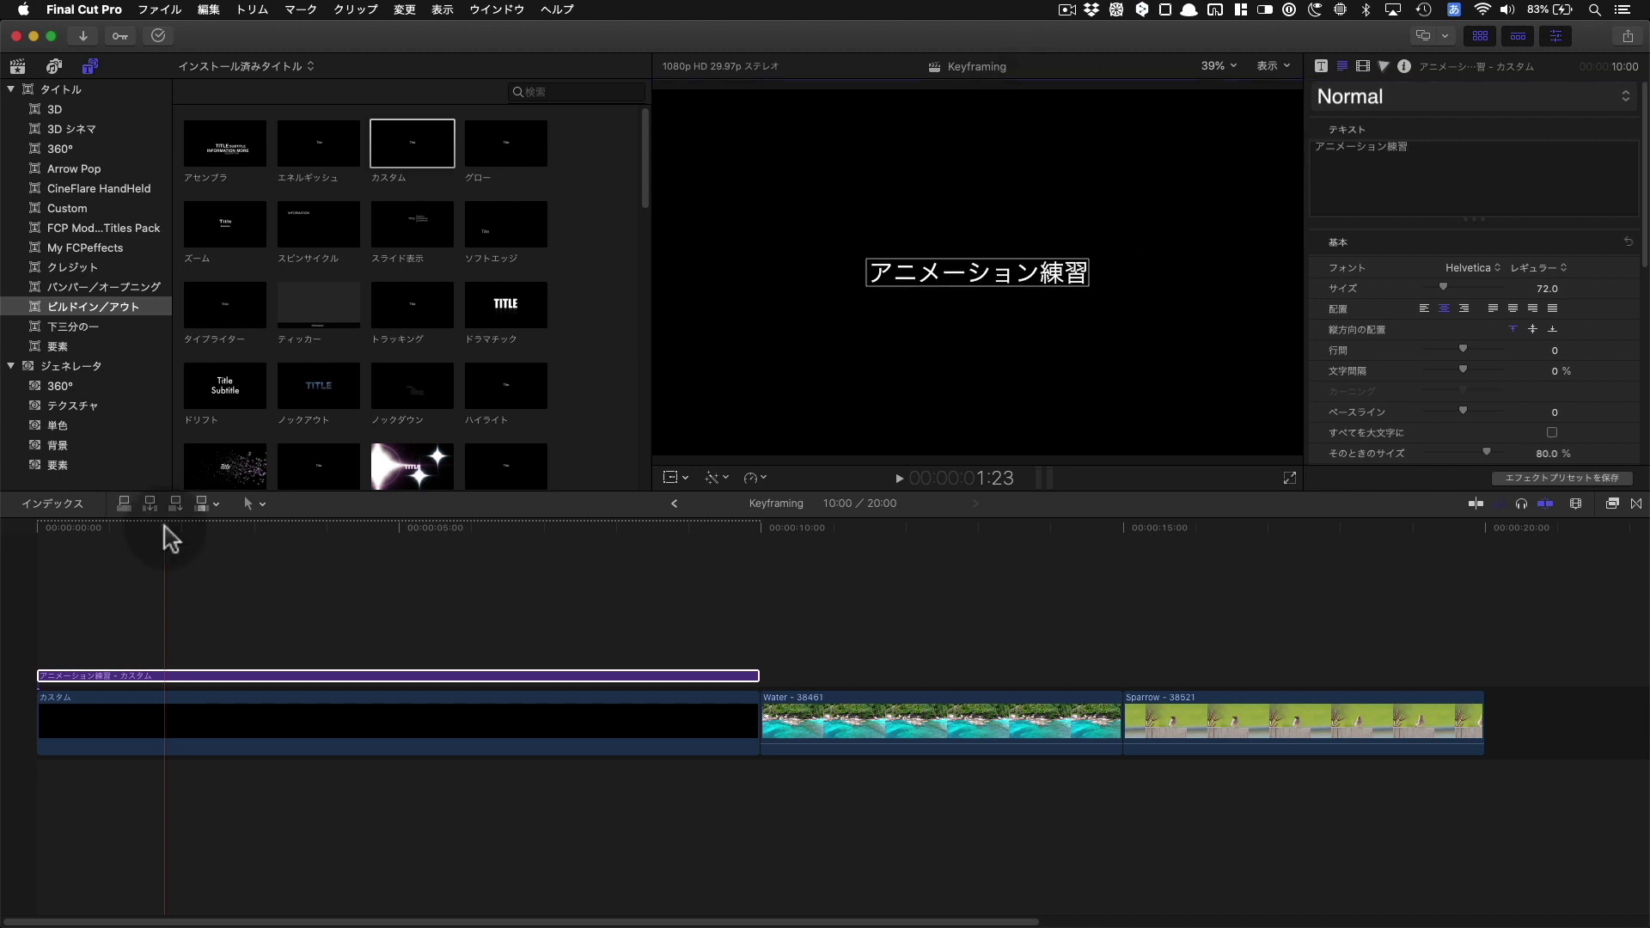
- With the playhead at the start, select the title and show its Video inspector transform settings
{"action": "left_click", "coordinate": [43, 538]}
{"action": "left_click", "coordinate": [36, 678]}
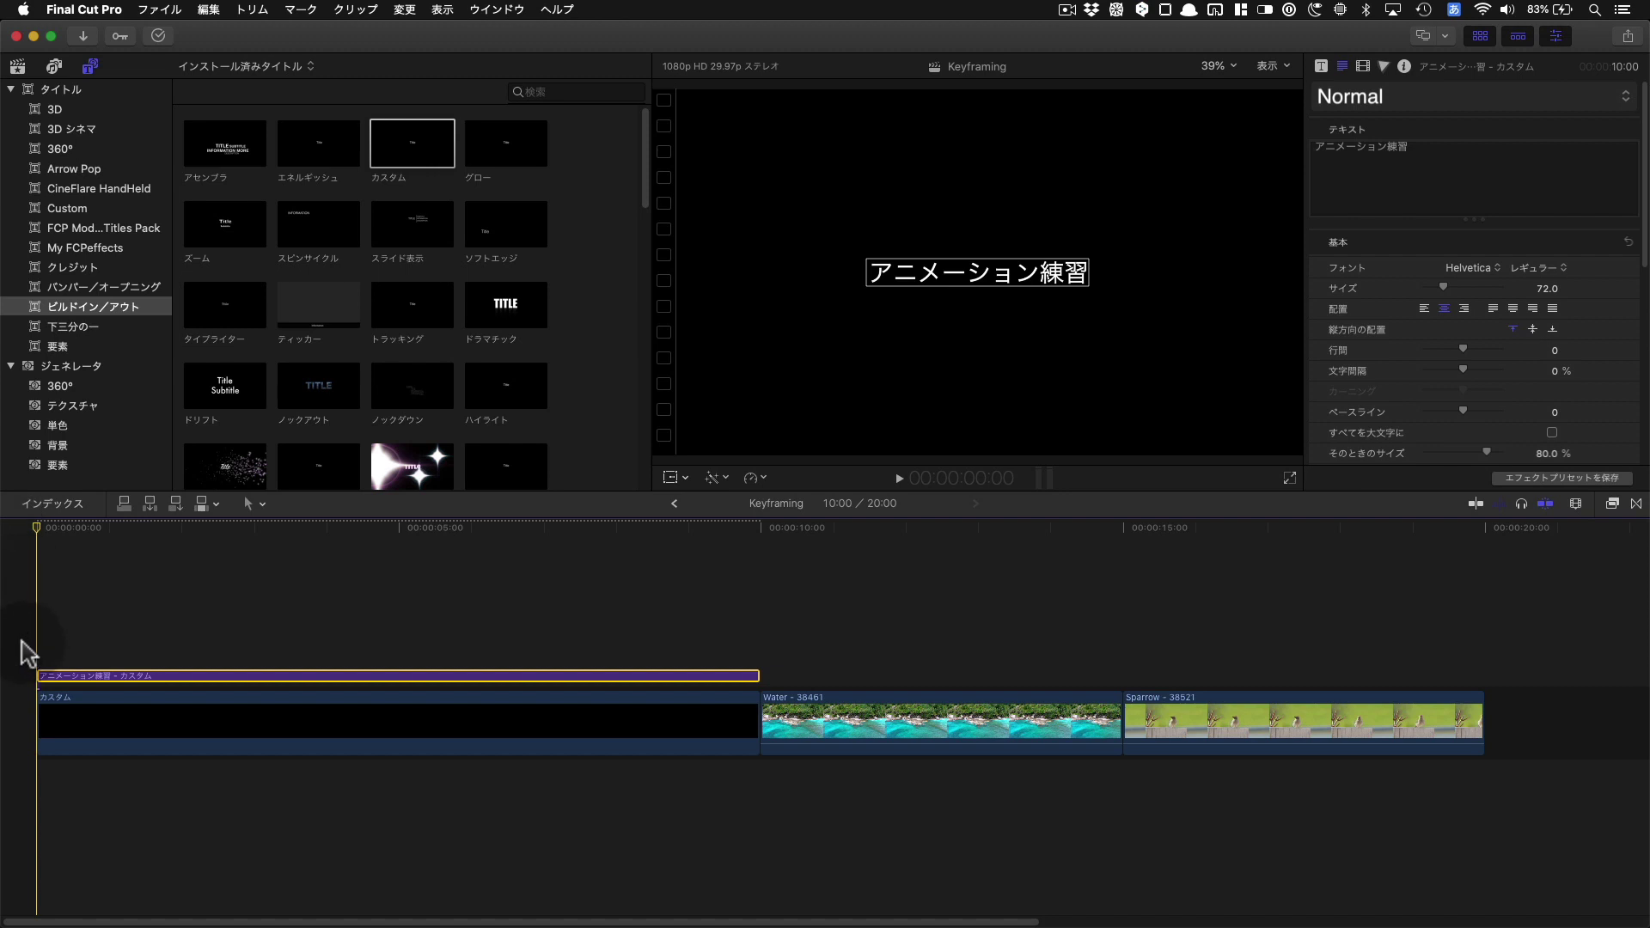
{"action": "left_click", "coordinate": [1362, 66]}
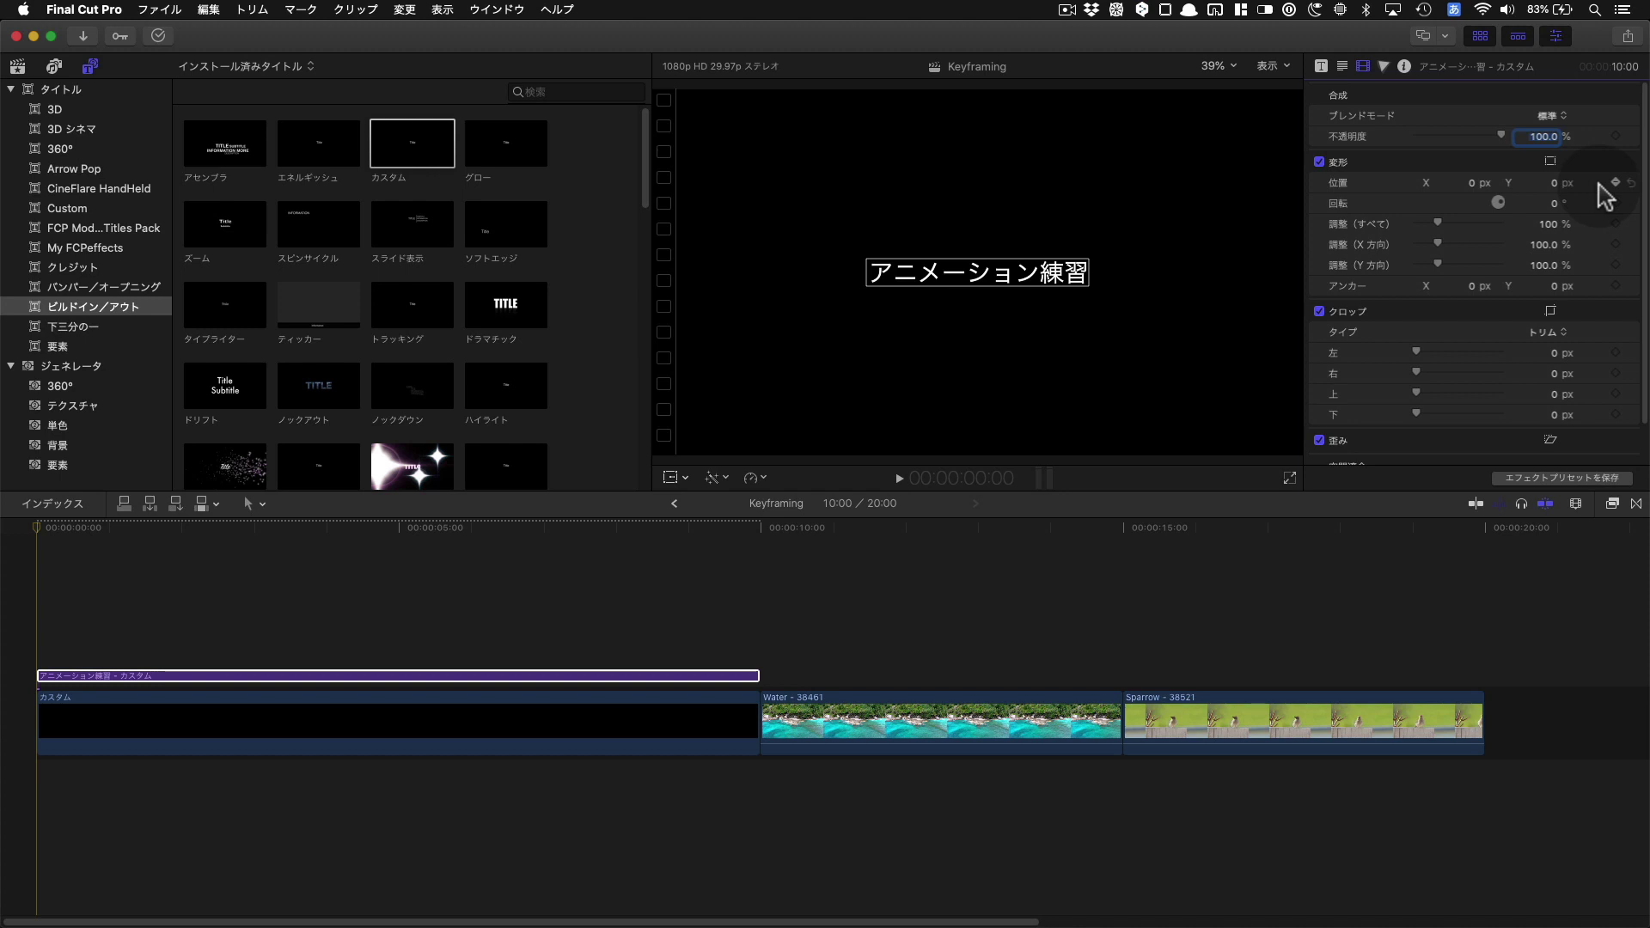
- Add Position keyframes at 0 and, after advancing +1:00, at one second
{"action": "left_click", "coordinate": [1614, 182]}
{"action": "left_click", "coordinate": [39, 535]}
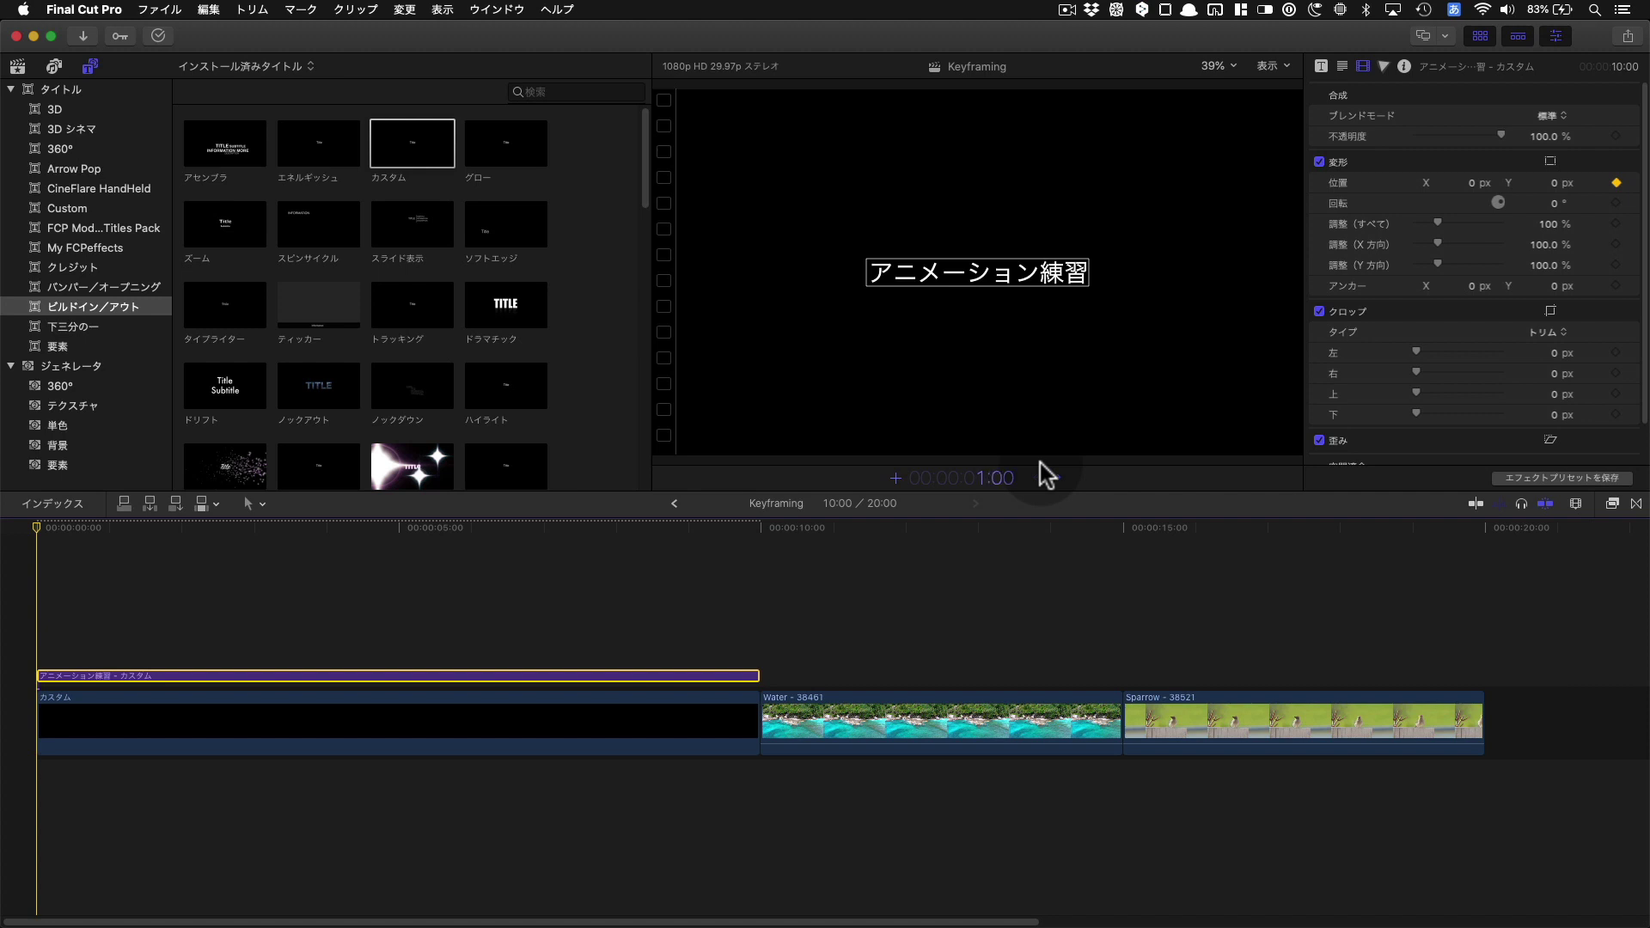
{"action": "key", "text": "Return"}
{"action": "left_click", "coordinate": [51, 827]}
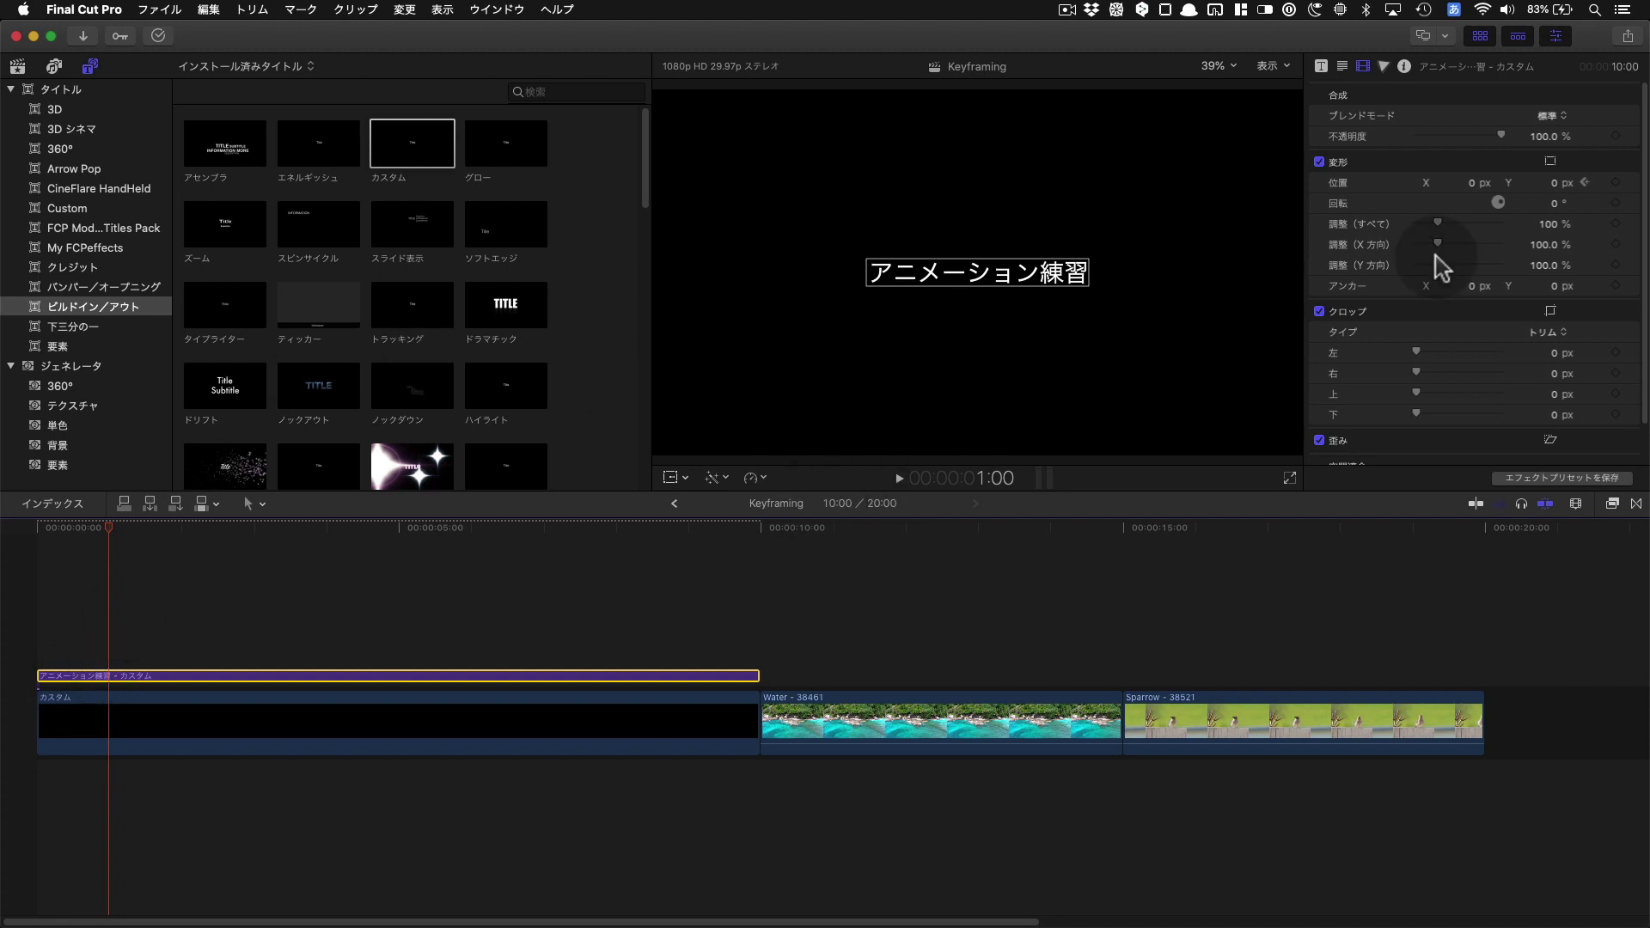
{"action": "mouse_move", "coordinate": [1605, 196]}
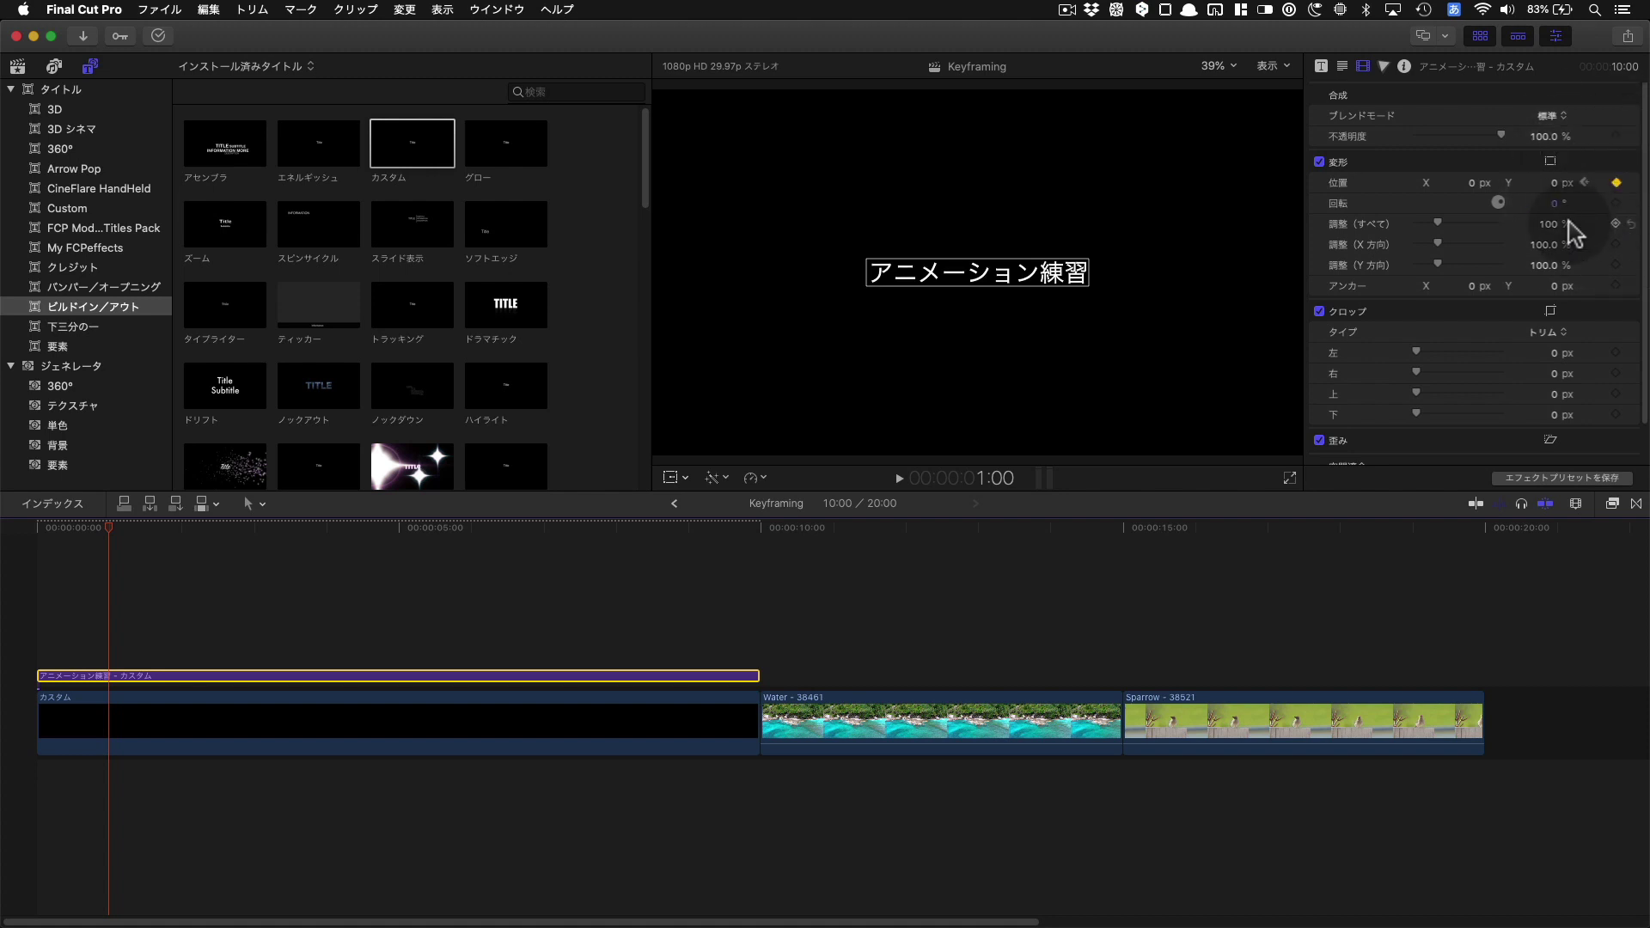
{"action": "left_click", "coordinate": [1615, 182]}
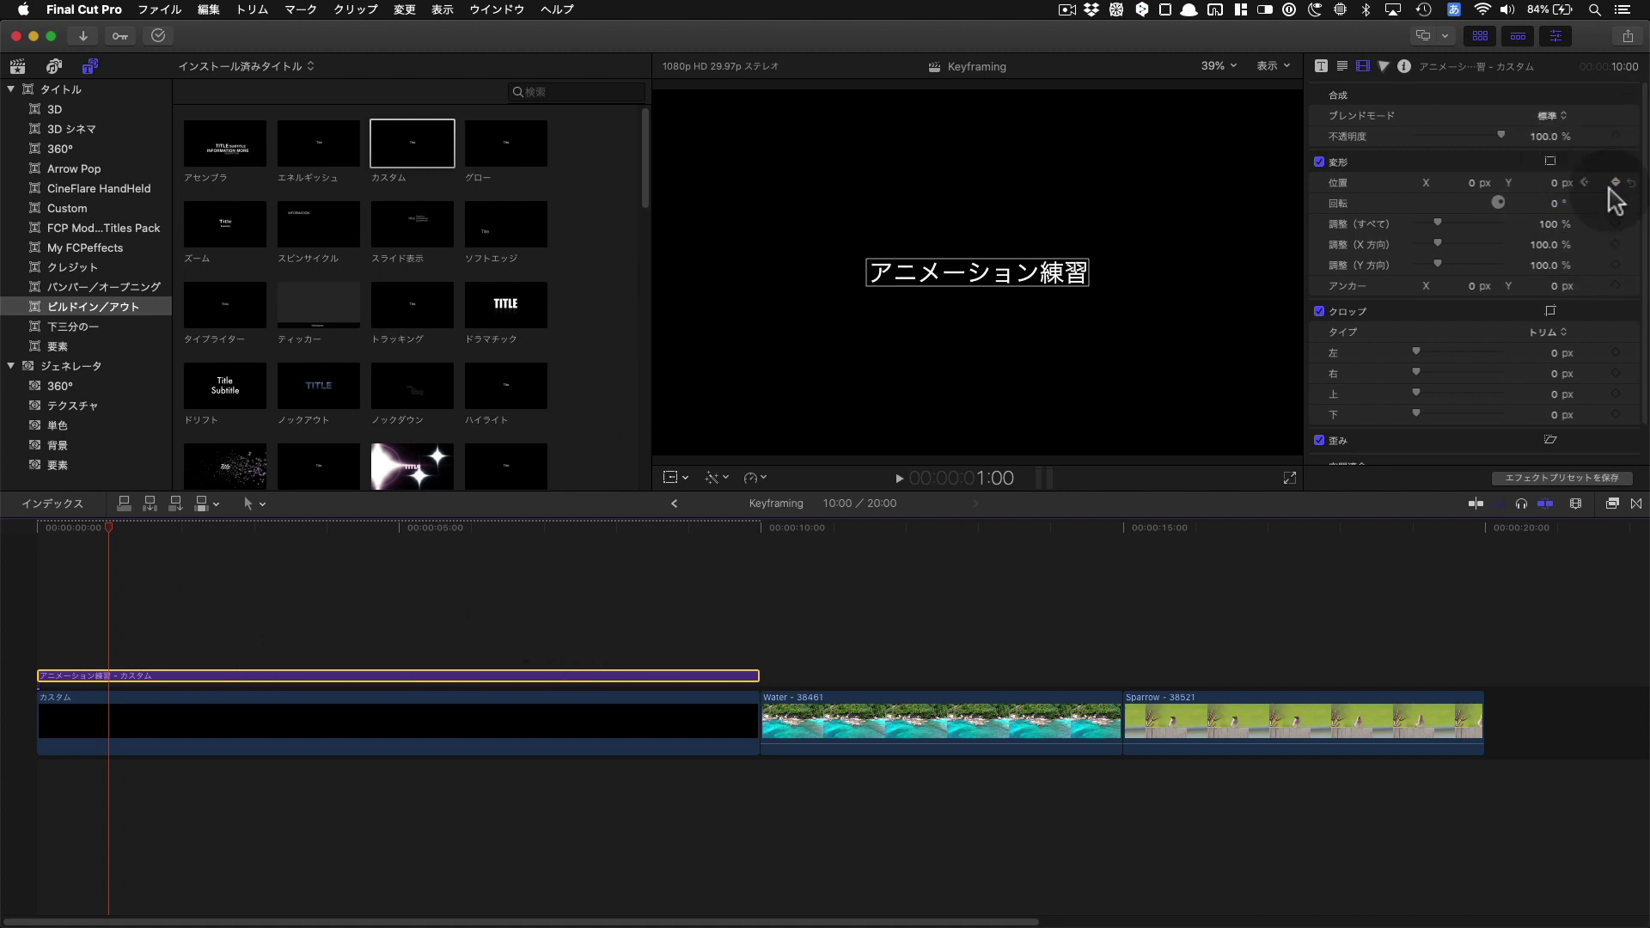
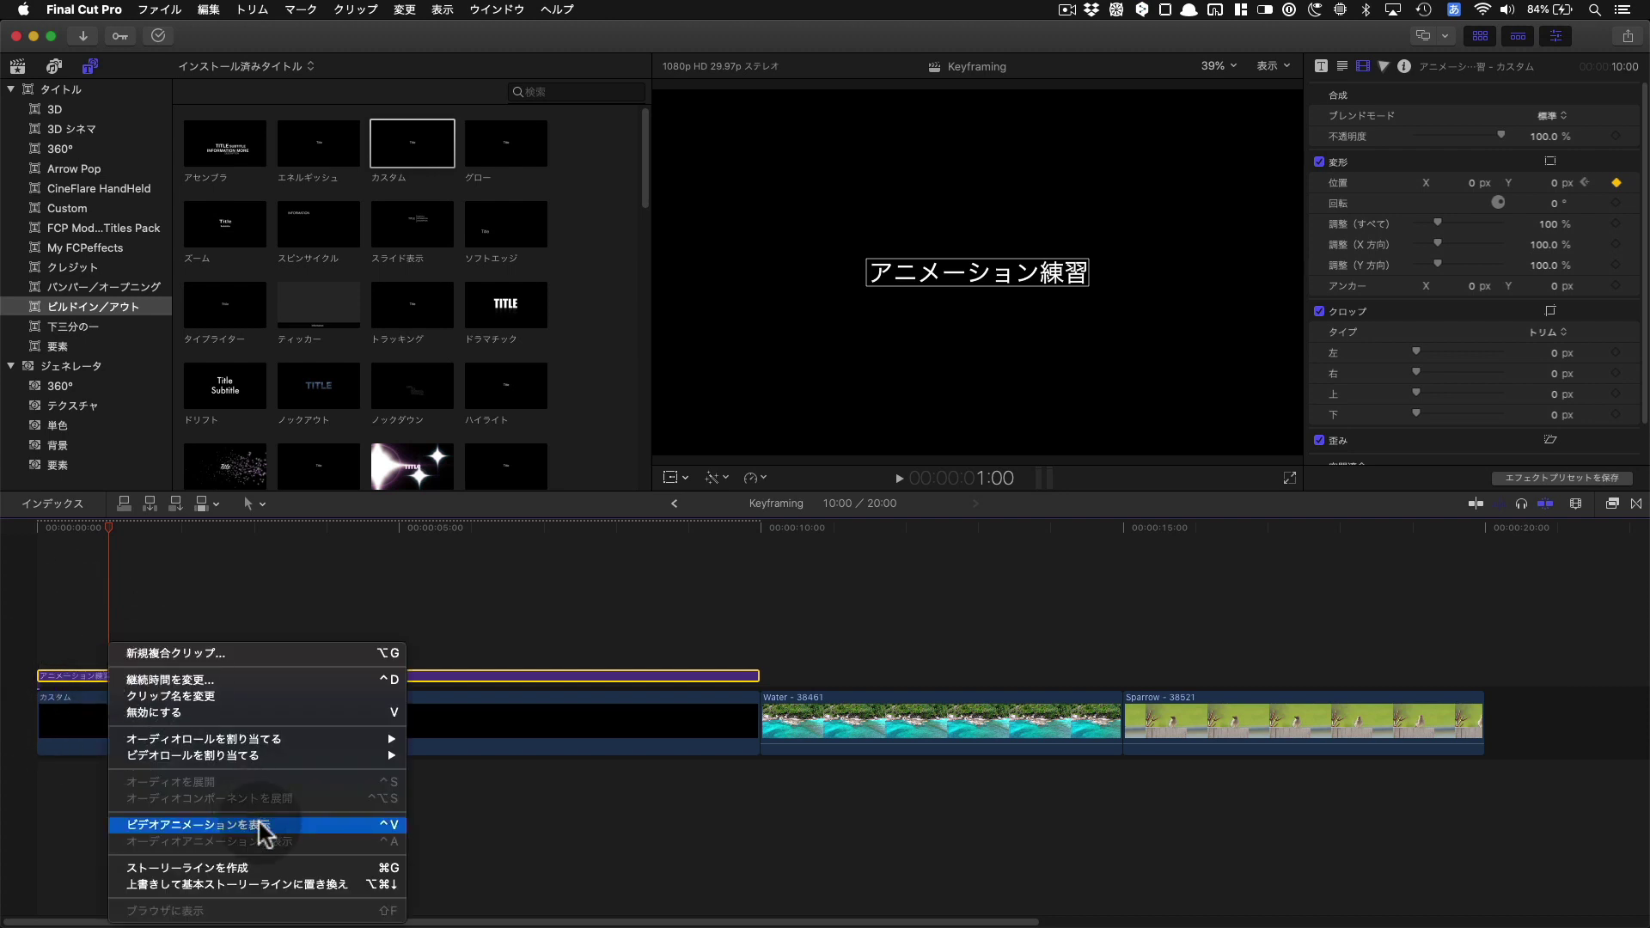
- Set the title's starting Position X to -1346.6 px so it slides in from off-screen left
{"action": "left_click", "coordinate": [262, 832]}
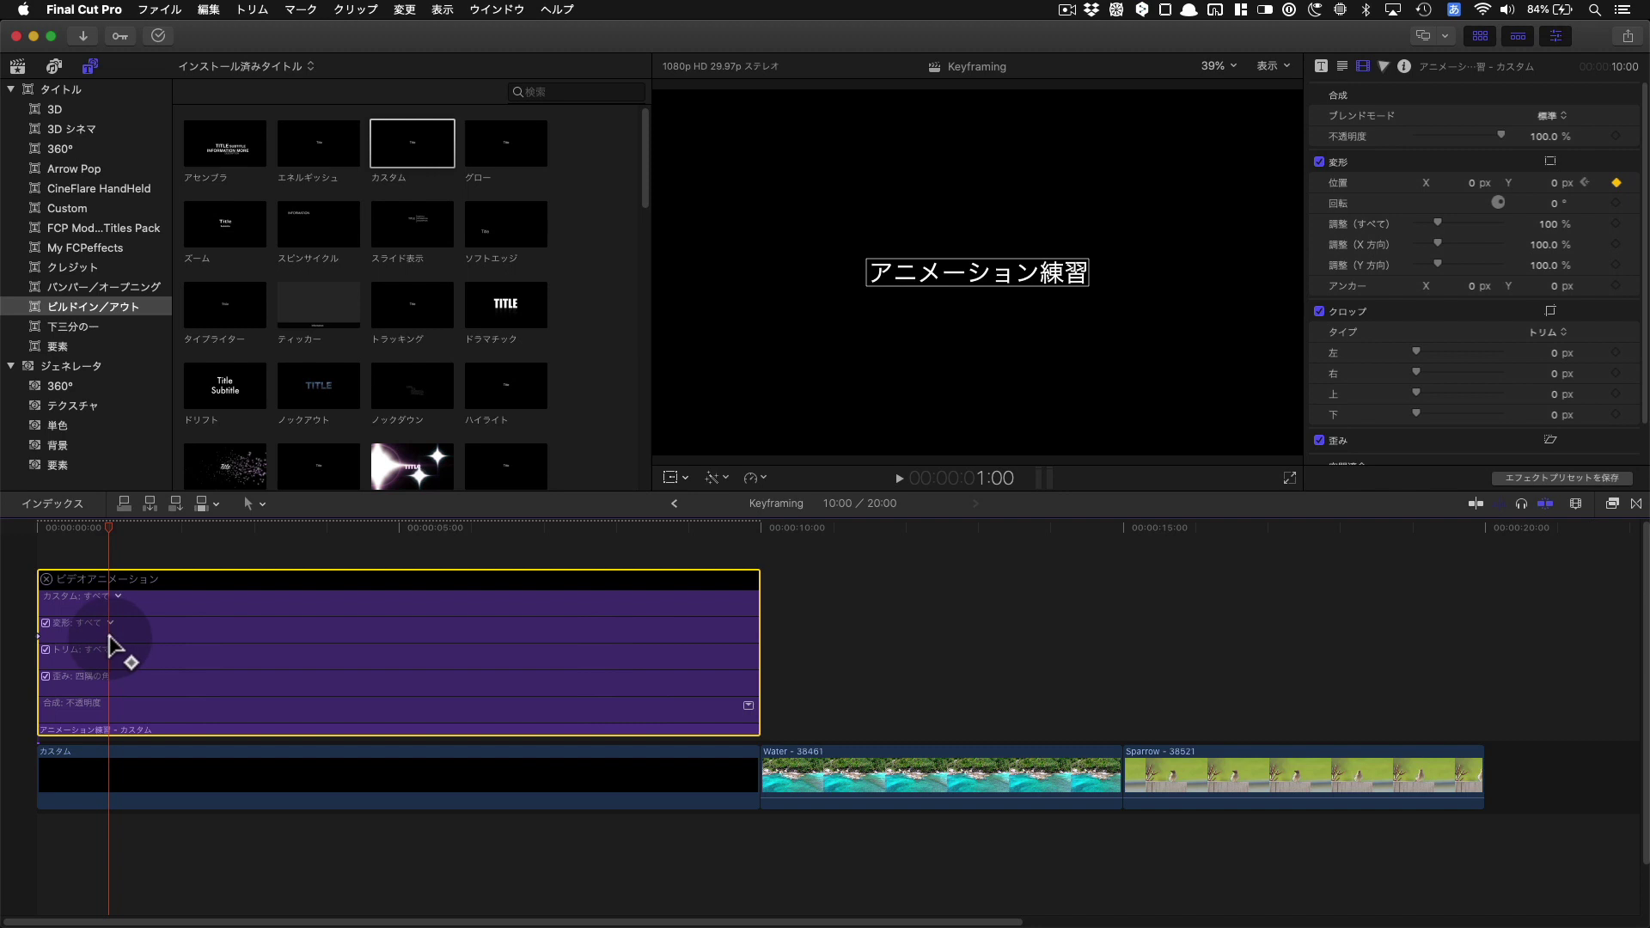
{"action": "left_click", "coordinate": [19, 531]}
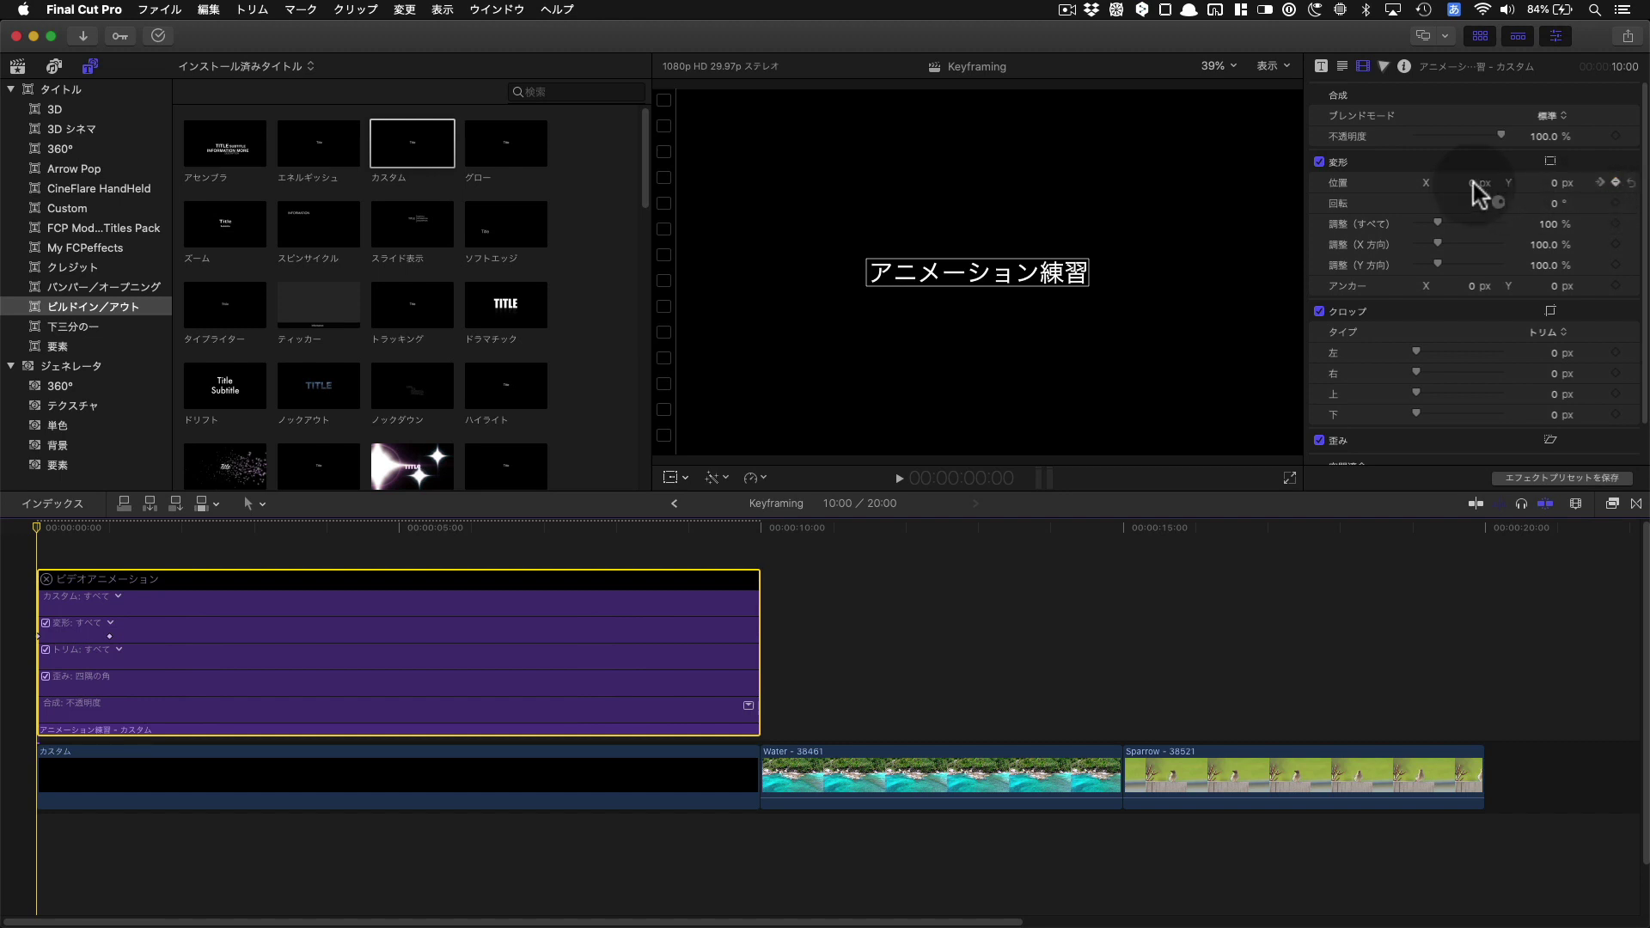
{"action": "mouse_move", "coordinate": [1477, 191]}
{"action": "left_mouse_down"}
{"action": "mouse_move", "coordinate": [1410, 185]}
{"action": "mouse_move", "coordinate": [1453, 182]}
{"action": "left_mouse_up"}
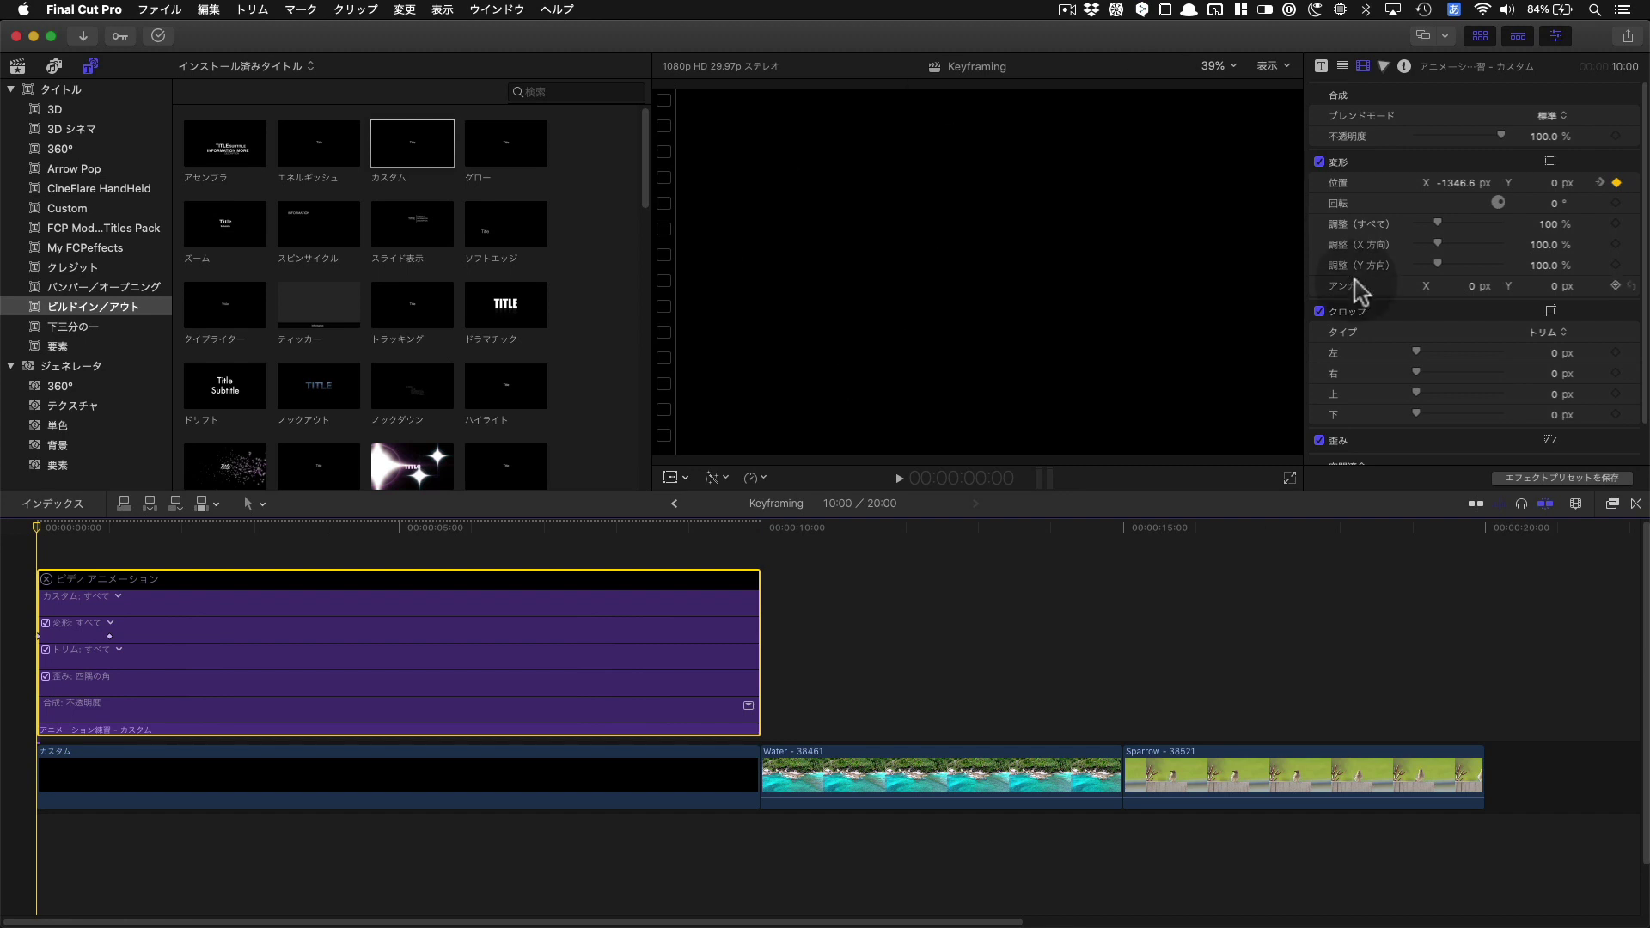
{"action": "key", "text": "space"}
{"action": "key", "text": "space"}
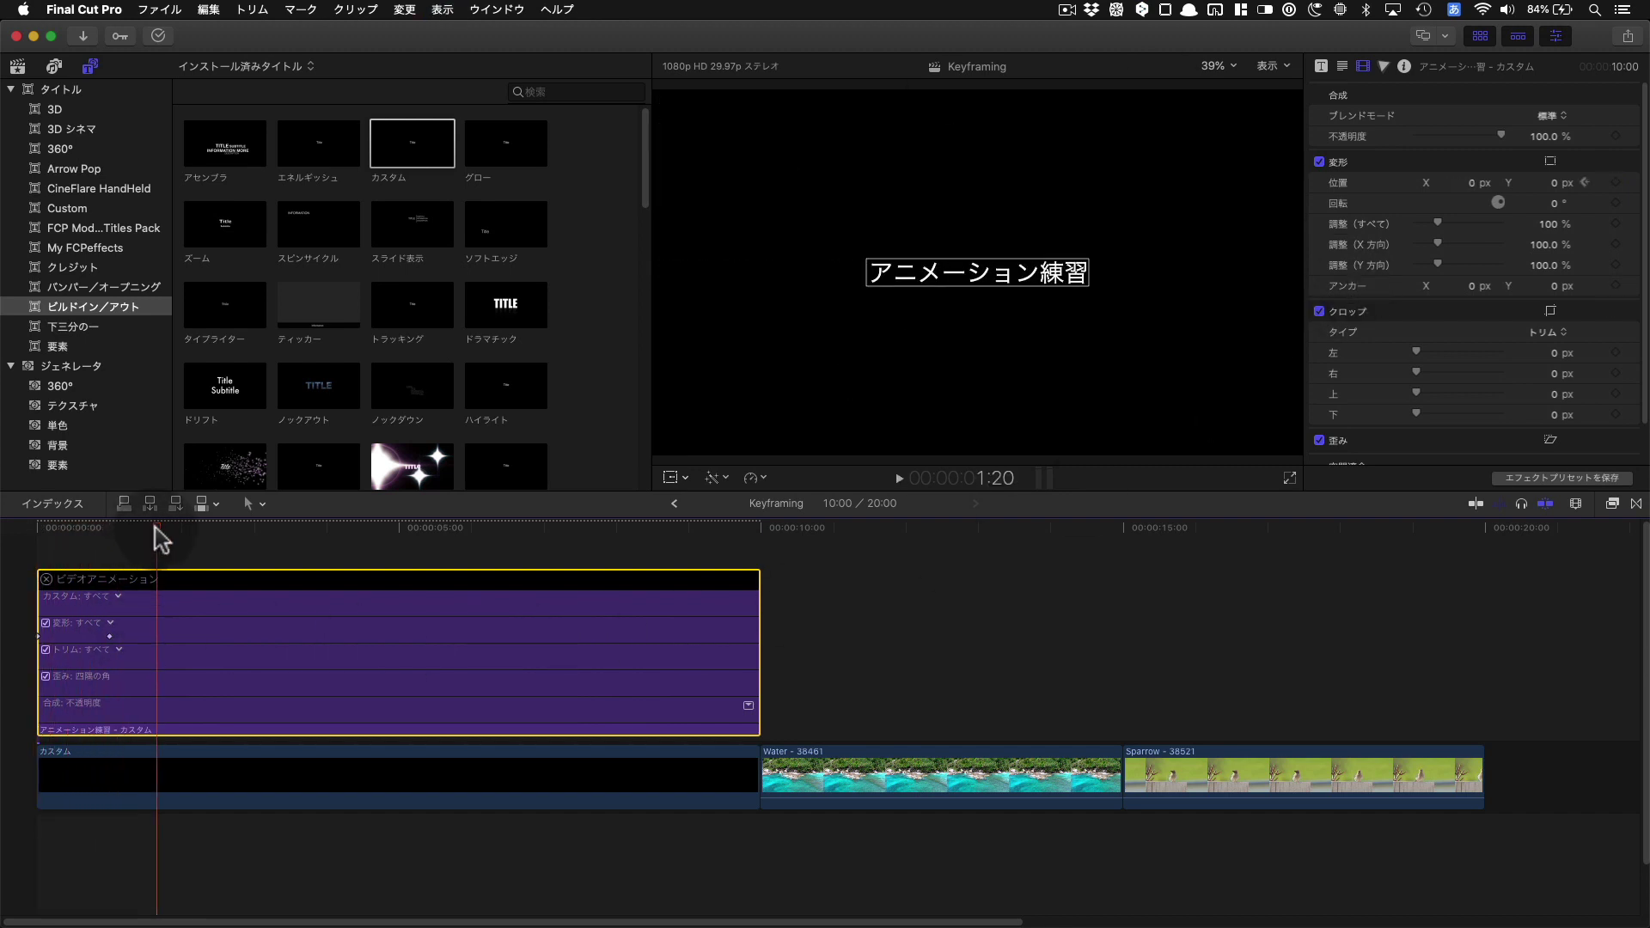
- Verify the position keyframes: X -1346.6 px at the start and 0 px at one second
{"action": "left_click_drag", "start_coordinate": [162, 539], "coordinate": [36, 531]}
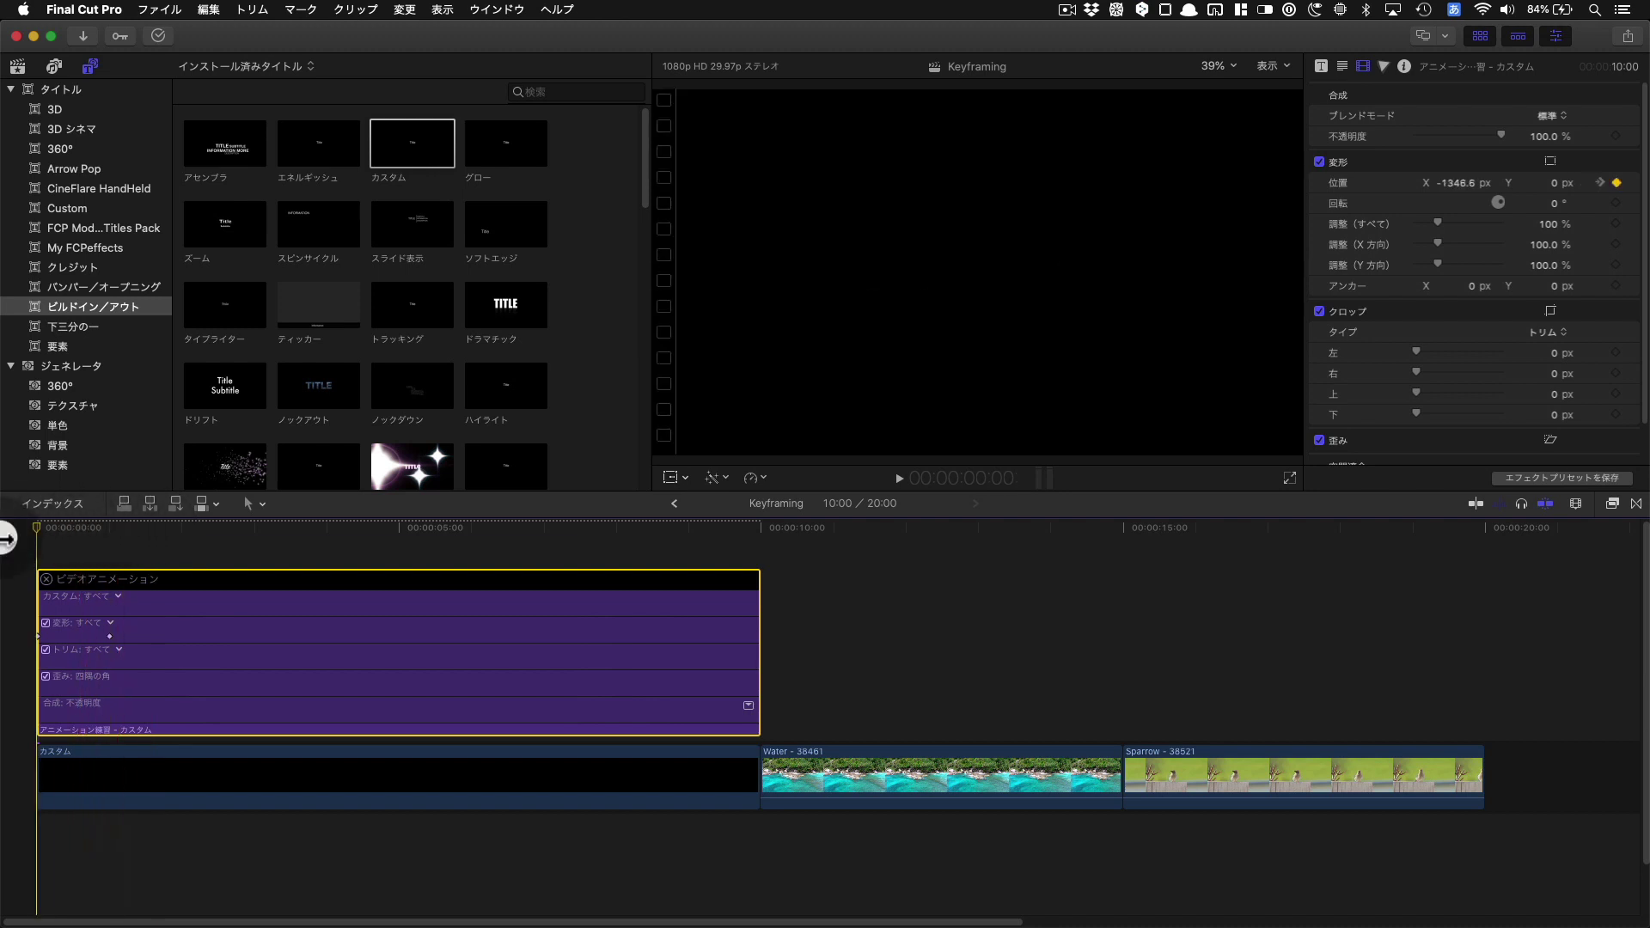
{"action": "left_click", "coordinate": [1481, 184]}
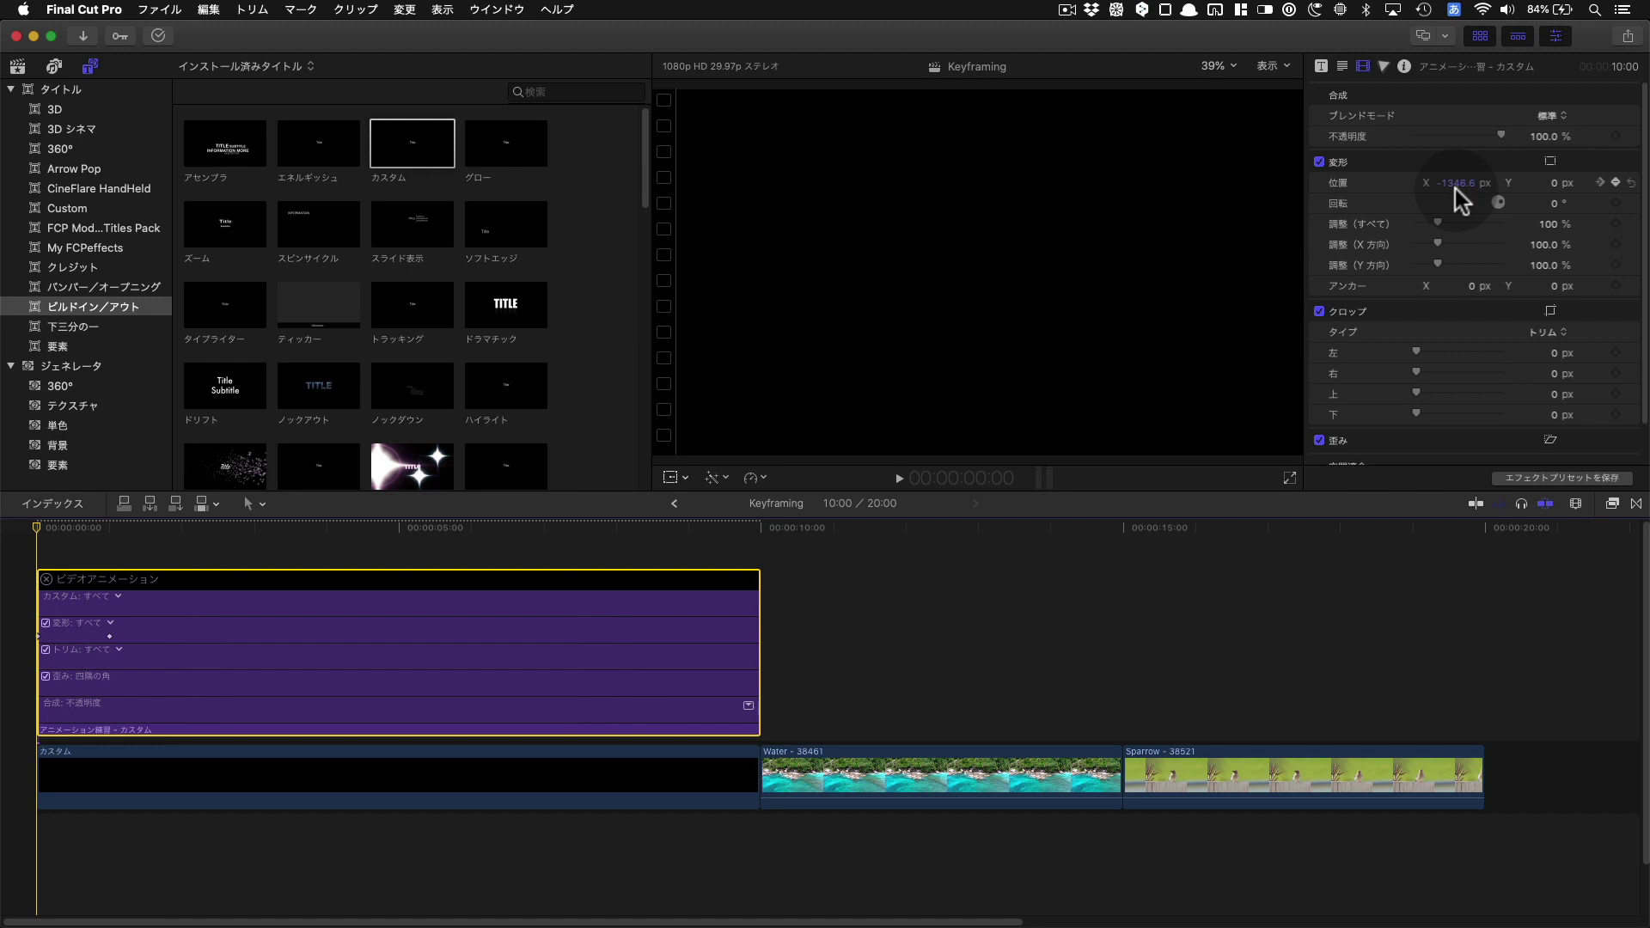
{"action": "left_click_drag", "start_coordinate": [54, 530], "coordinate": [110, 530]}
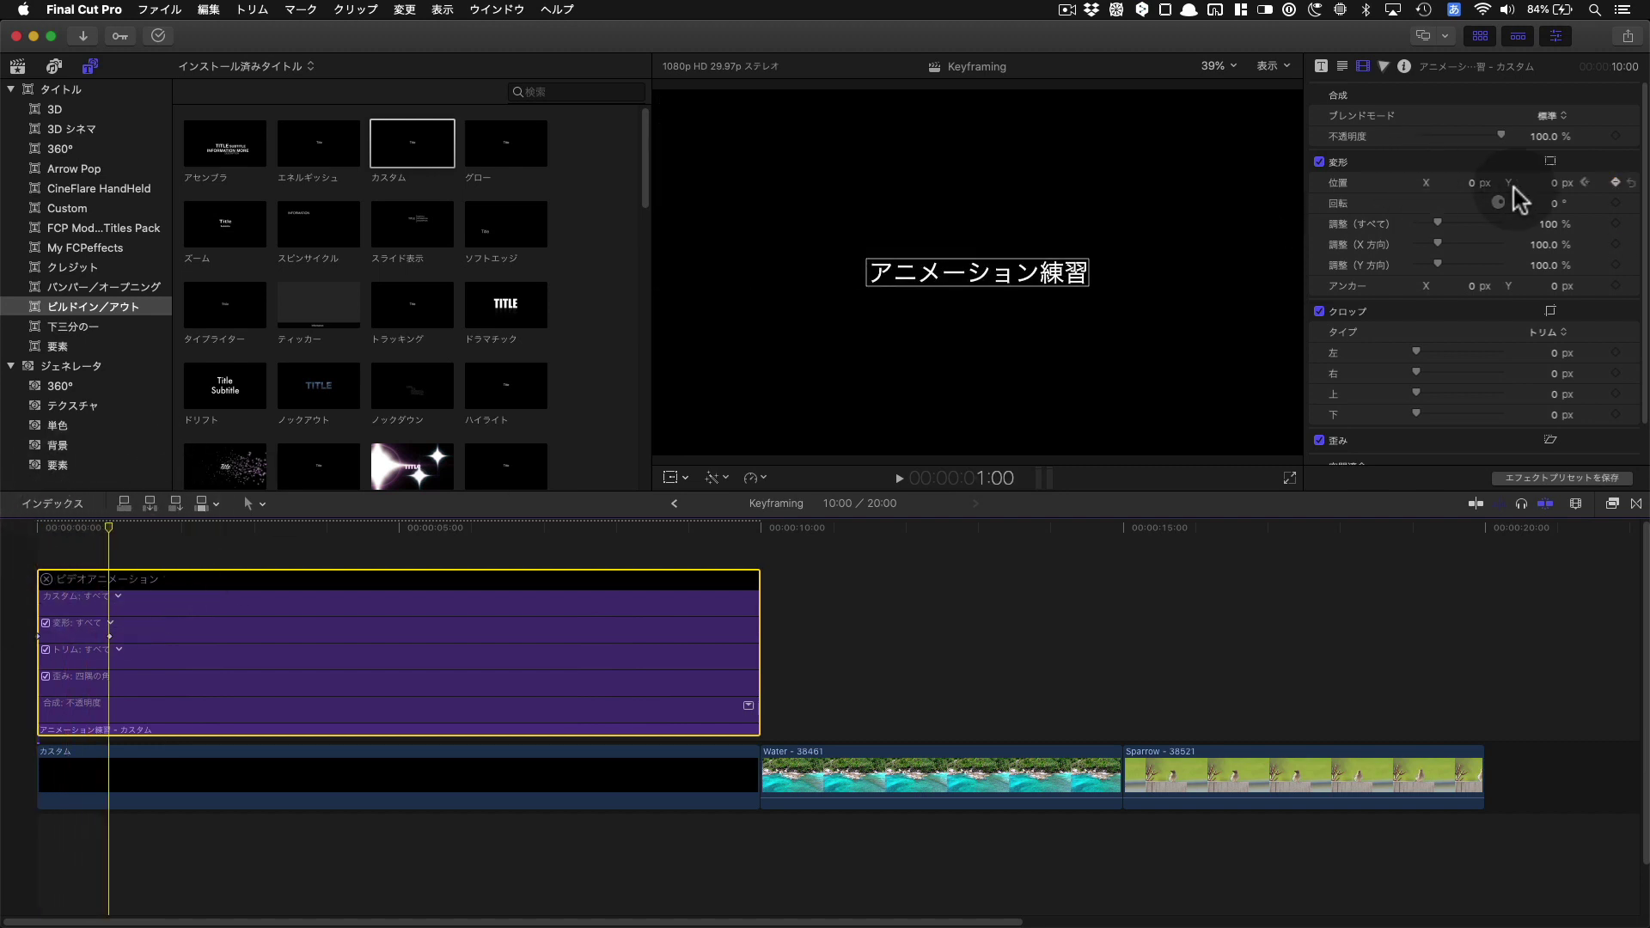
{"action": "left_click", "coordinate": [1475, 192]}
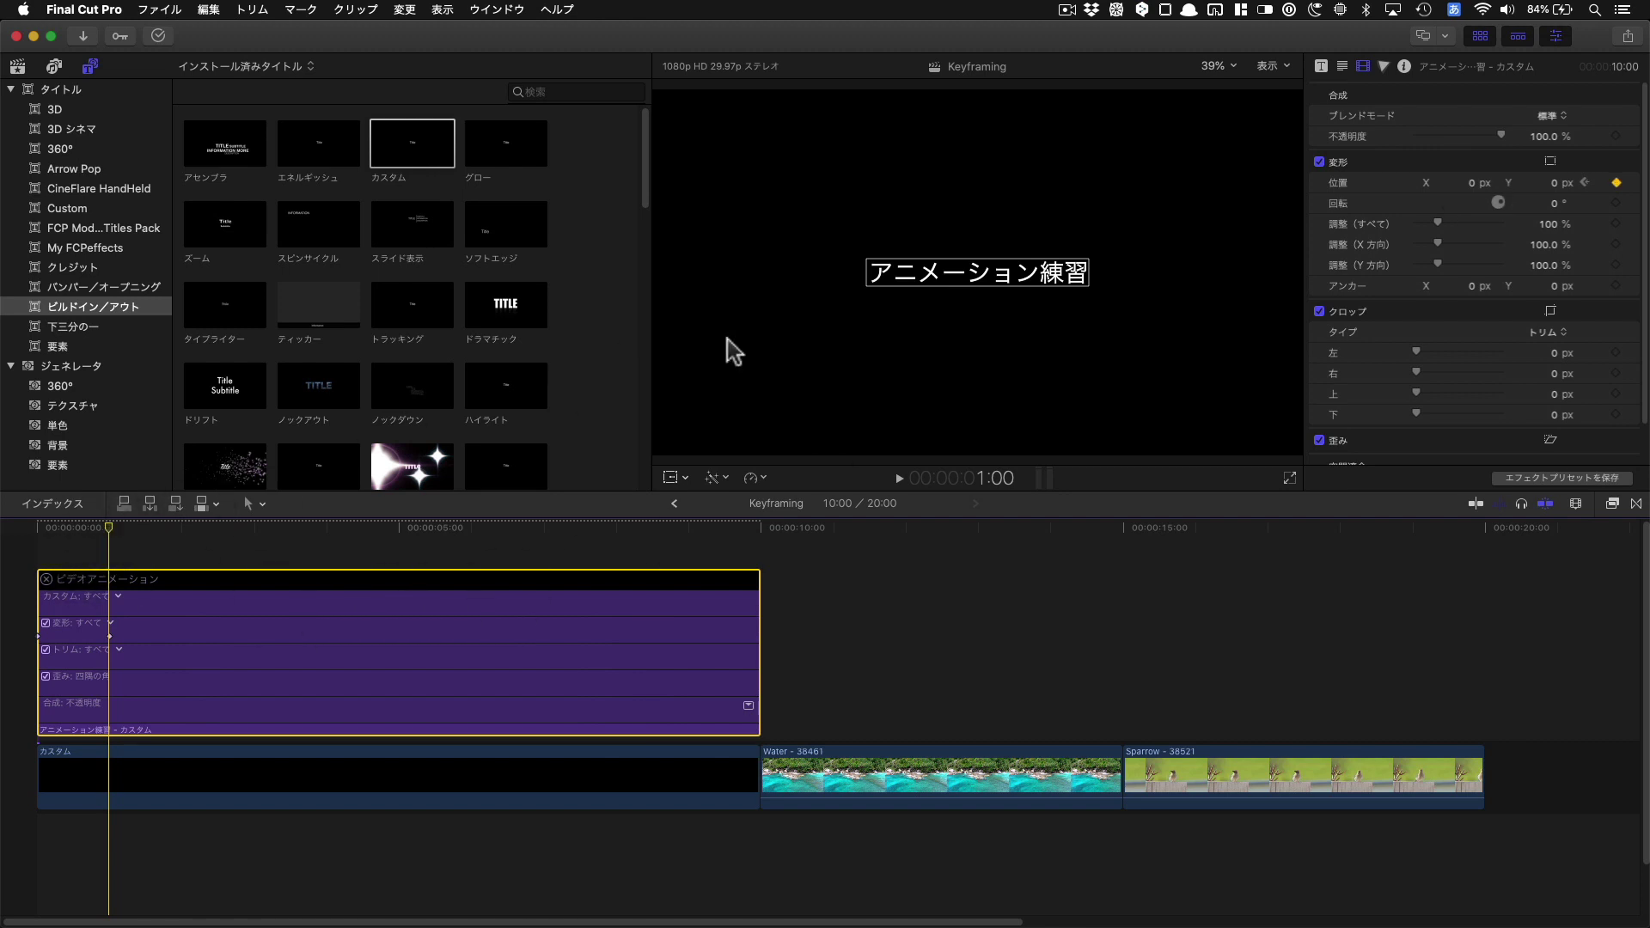
- Add Scale keyframes on the title at the 2-second and 1-second marks
{"action": "left_click", "coordinate": [103, 557]}
{"action": "type", "text": "+"}
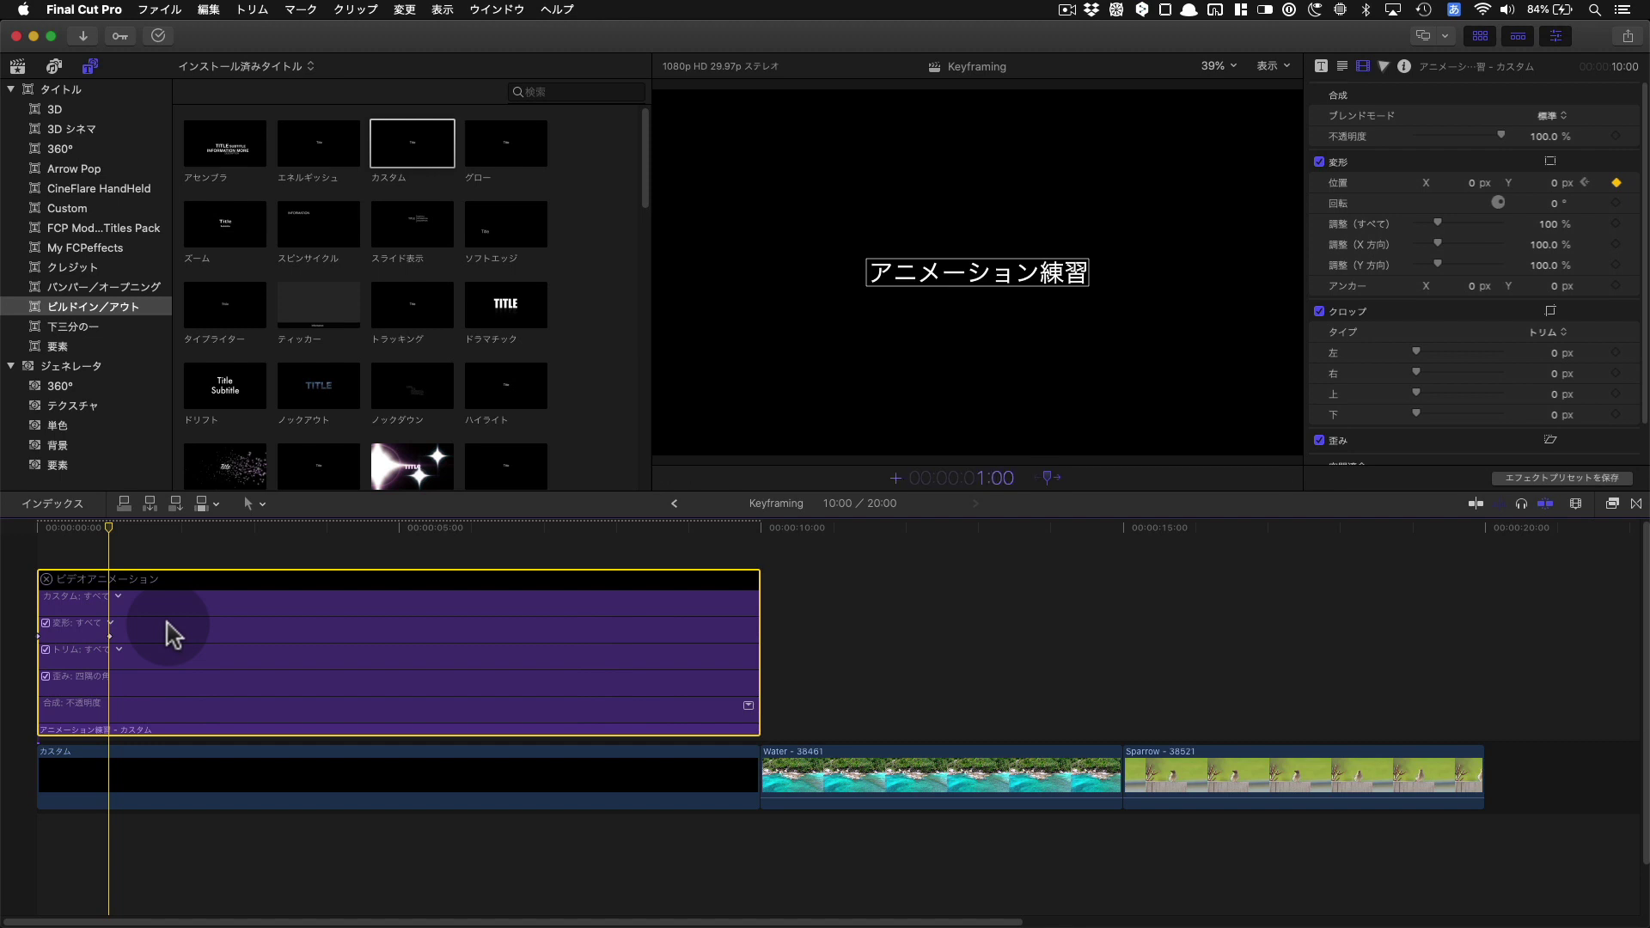
{"action": "key", "text": "Return"}
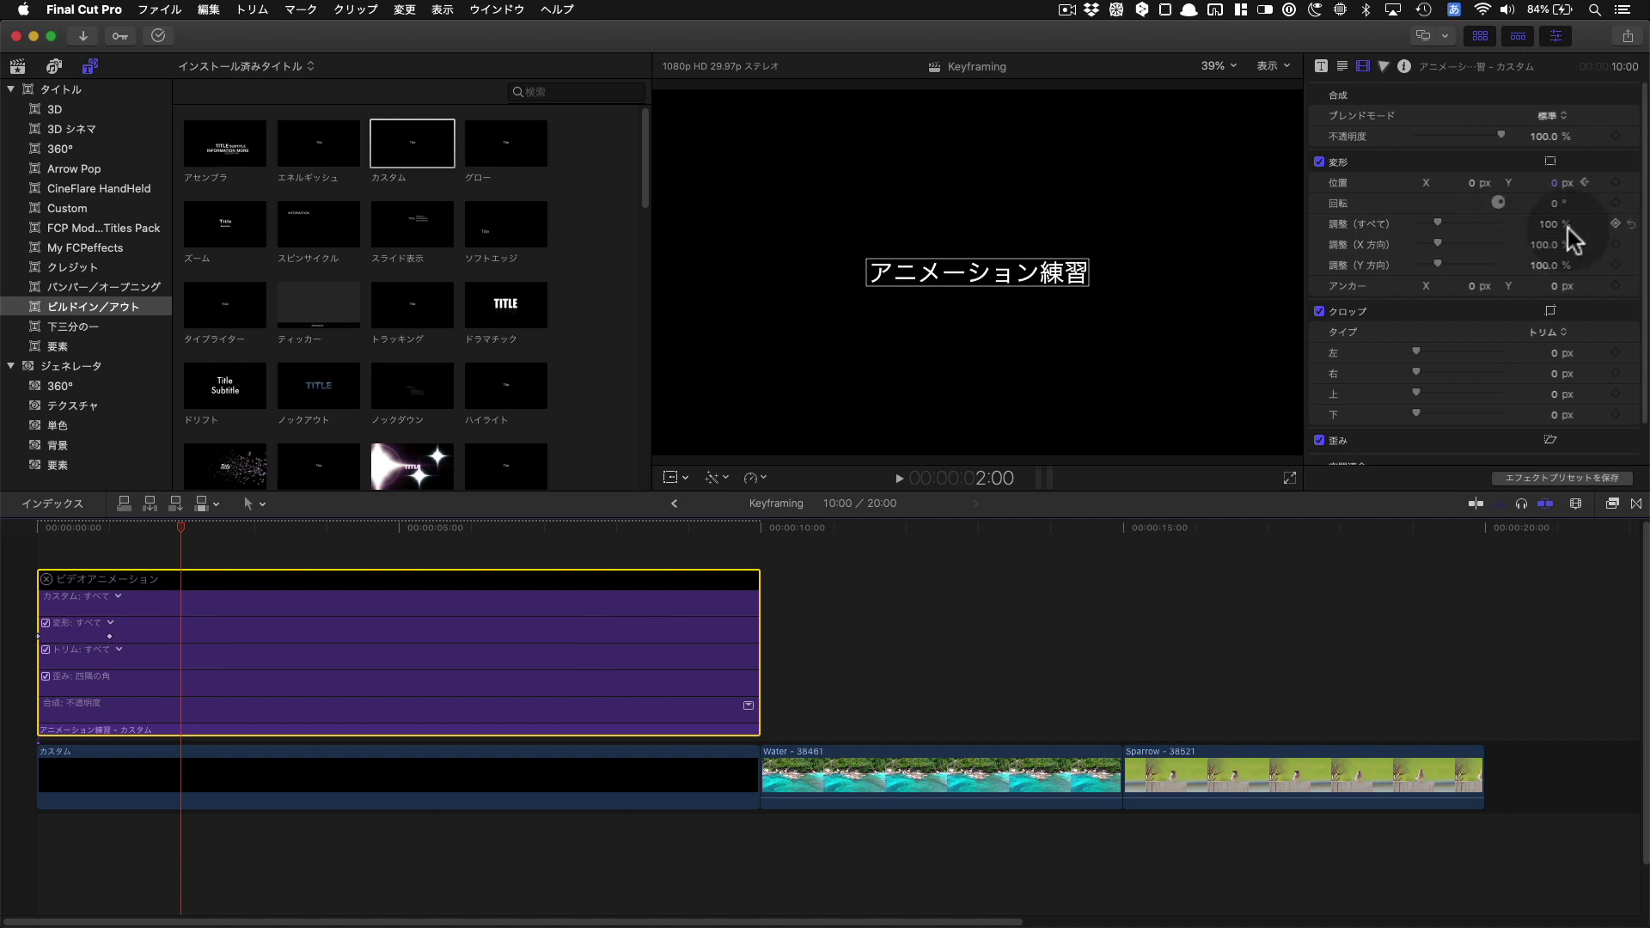
{"action": "left_click", "coordinate": [1615, 223]}
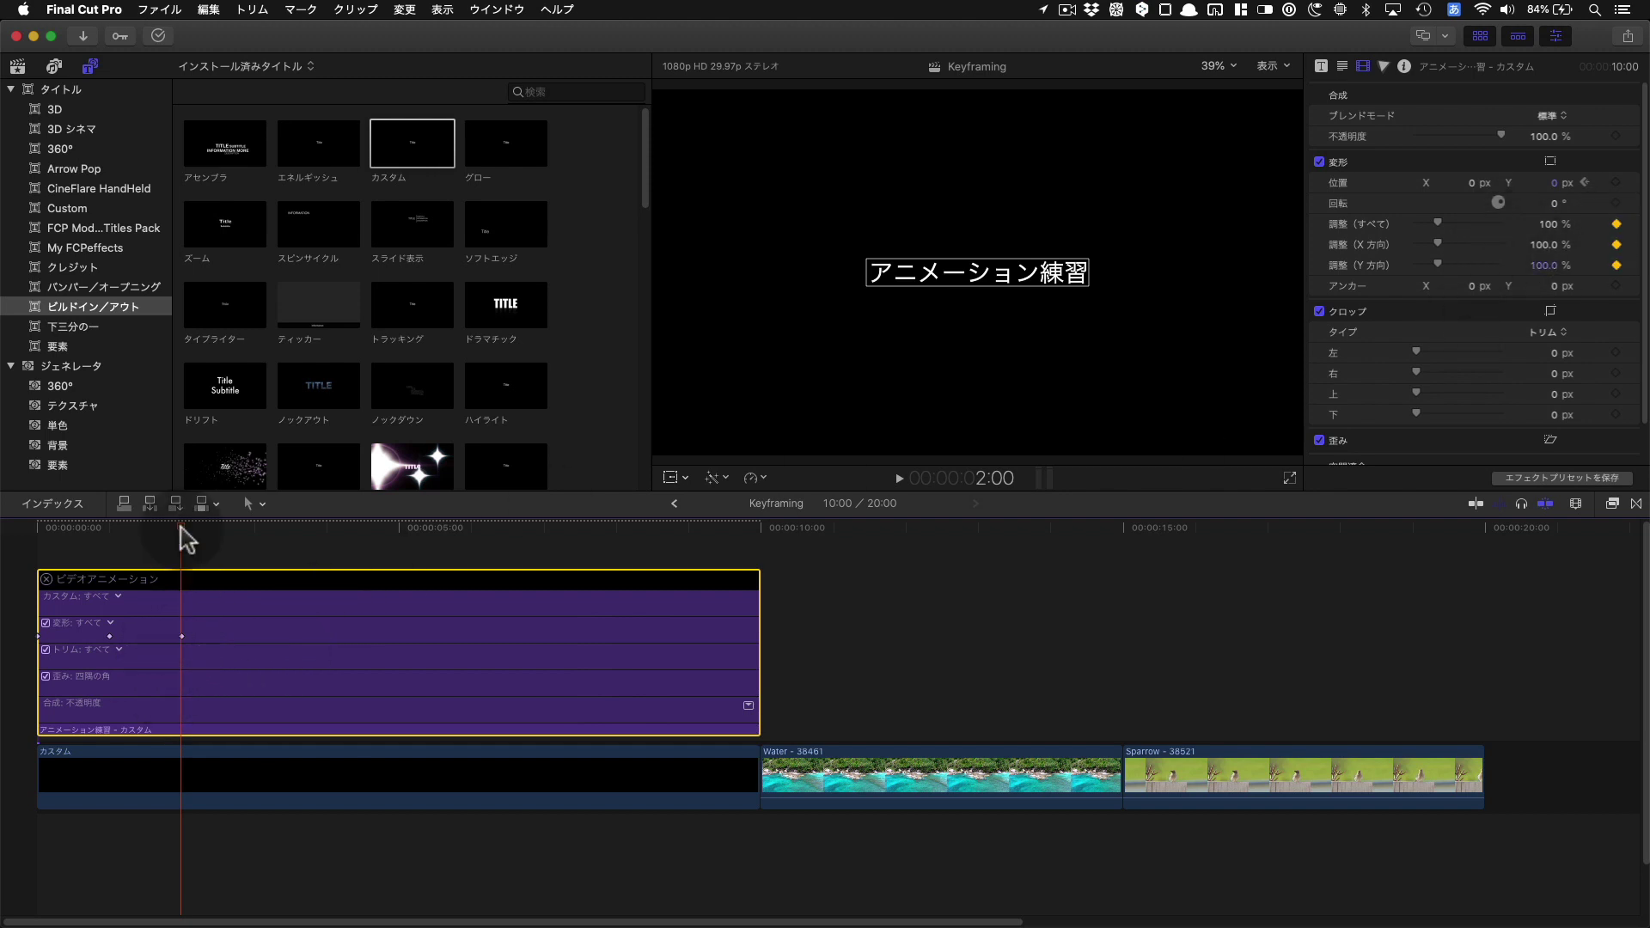
{"action": "left_click_drag", "start_coordinate": [183, 541], "coordinate": [109, 537]}
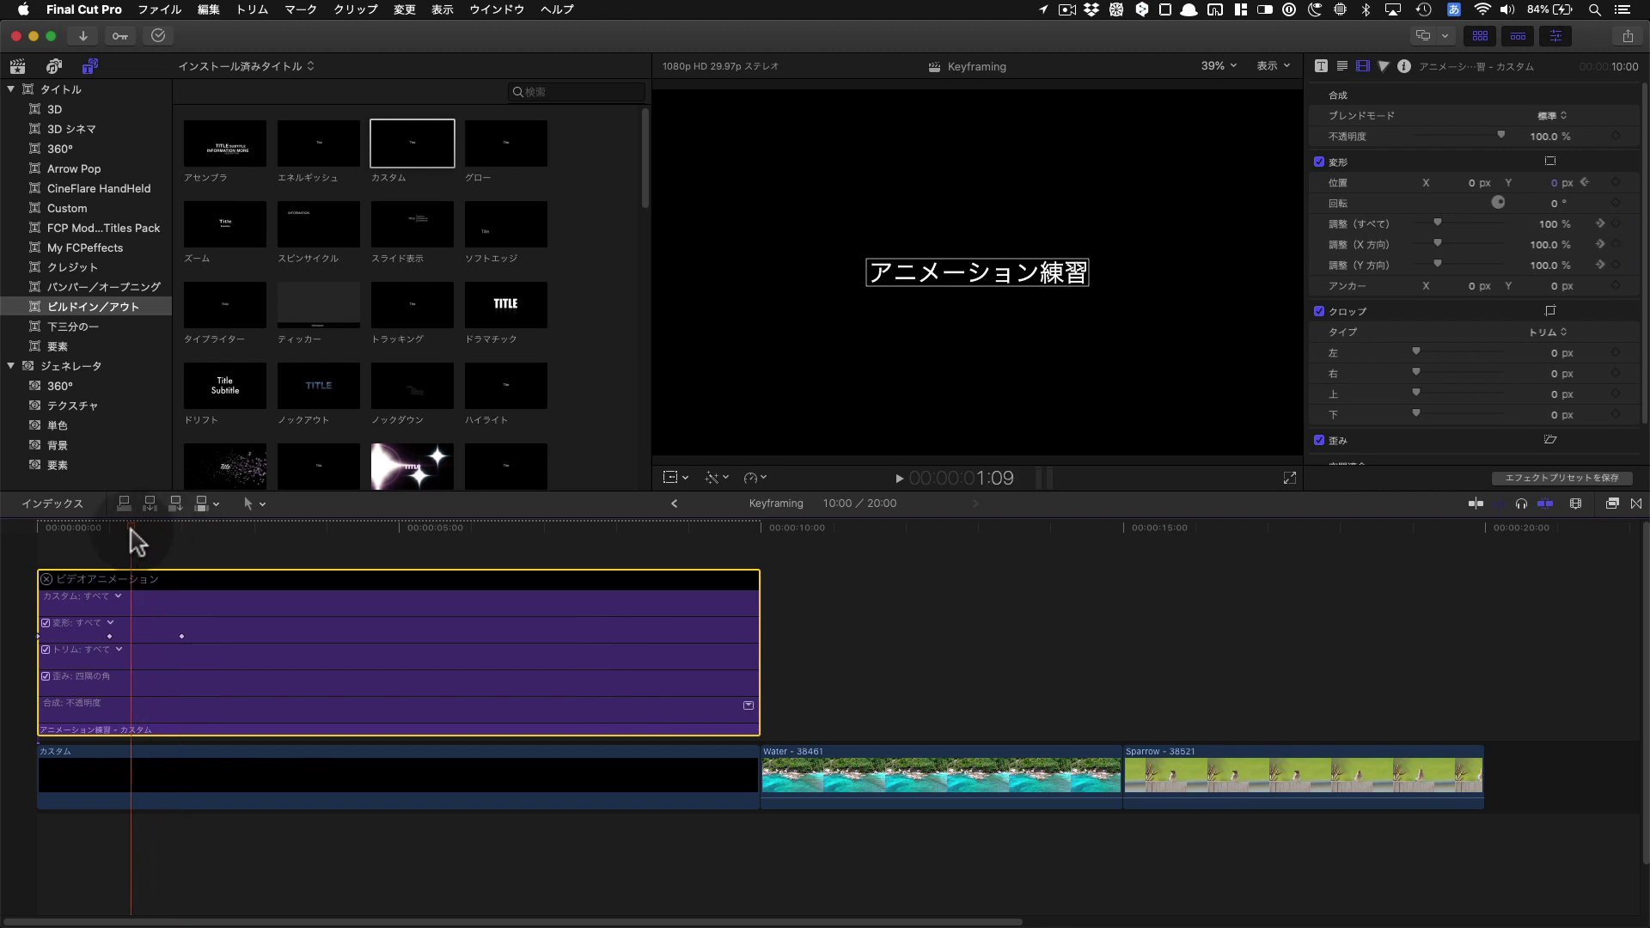
{"action": "left_click", "coordinate": [1616, 244]}
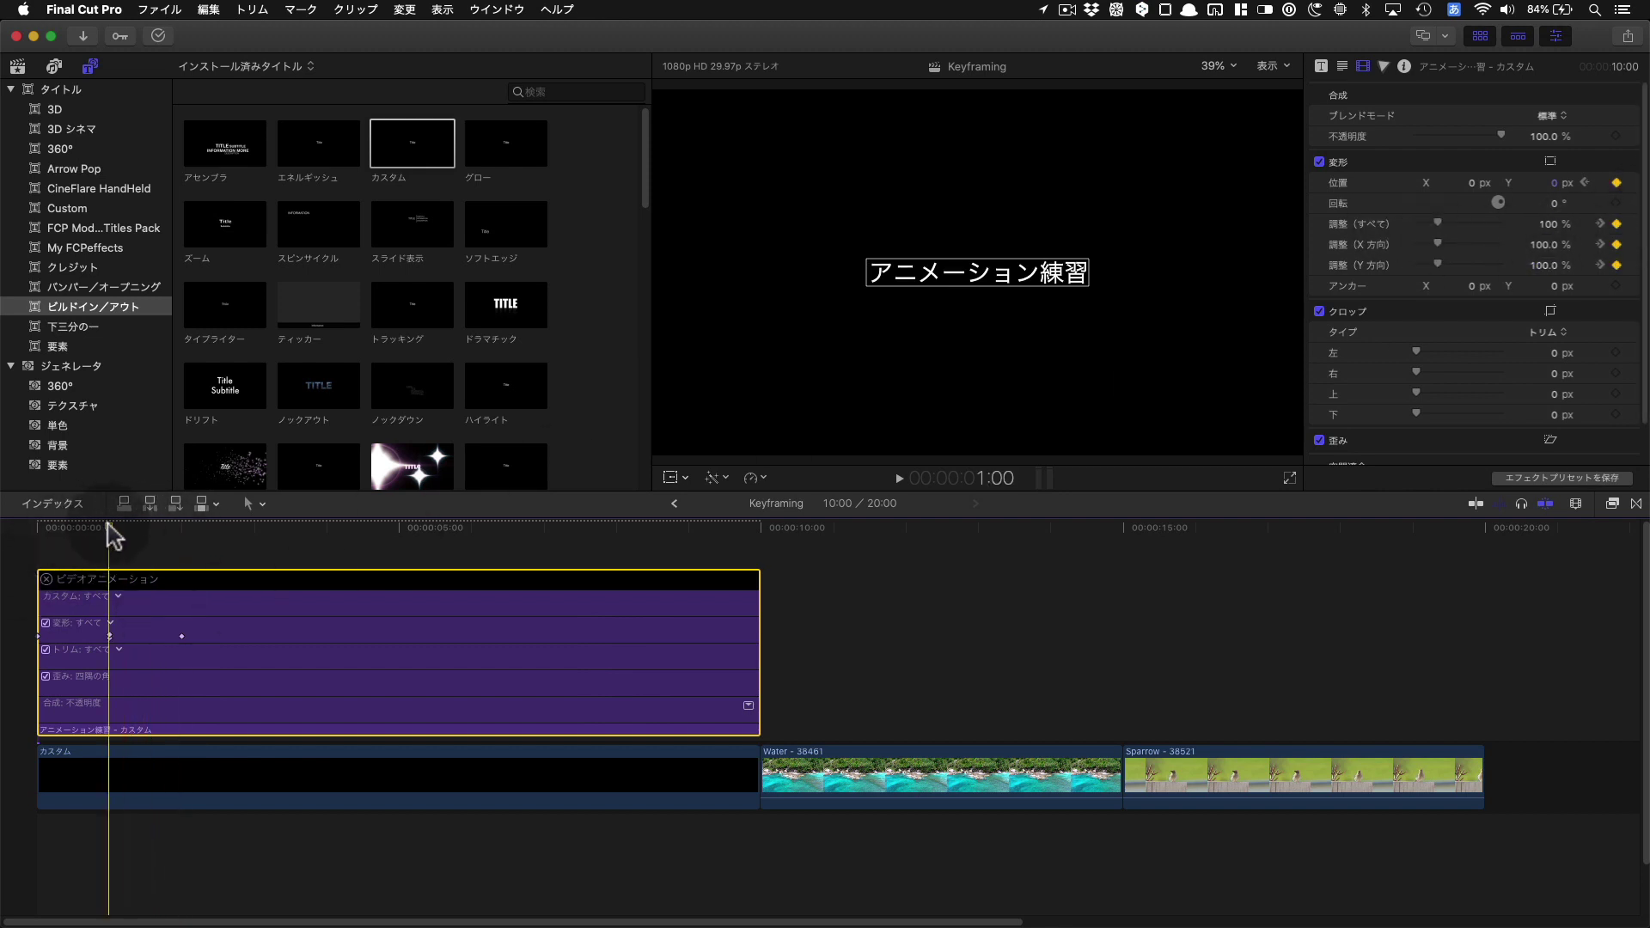
- Set Scale (All) to 300% at the 2-second mark, then return to the title's start
{"action": "left_click_drag", "start_coordinate": [110, 526], "coordinate": [180, 527]}
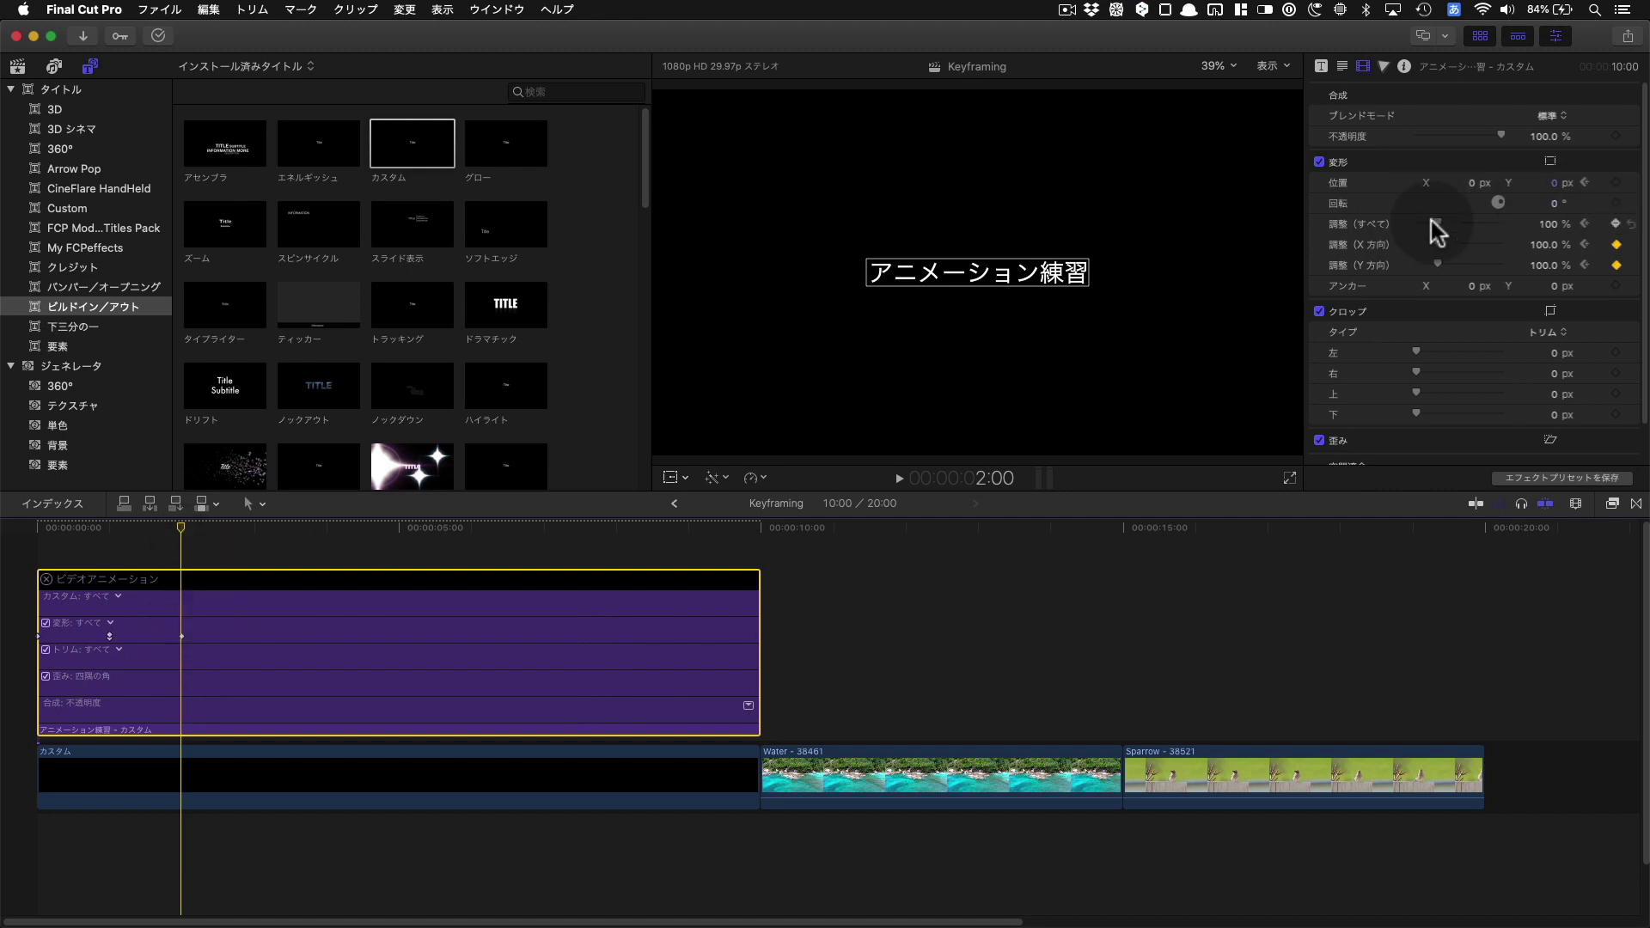
{"action": "left_click", "coordinate": [1552, 223]}
{"action": "type", "text": "300"}
{"action": "key", "text": "Return"}
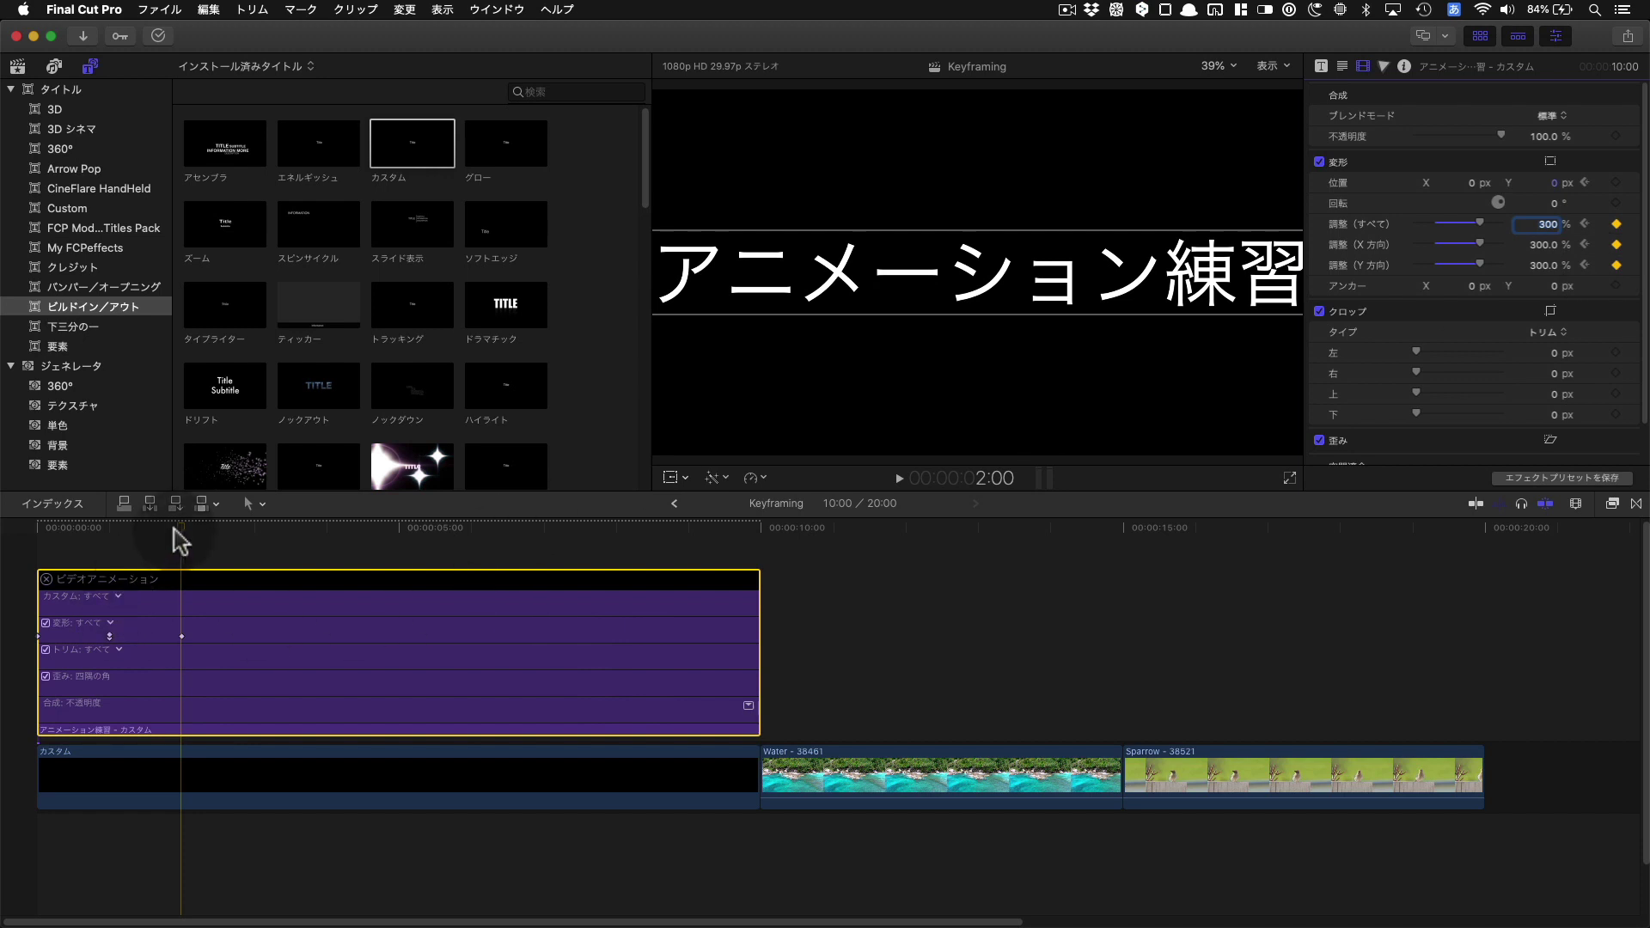
{"action": "left_click_drag", "start_coordinate": [183, 540], "coordinate": [7, 533]}
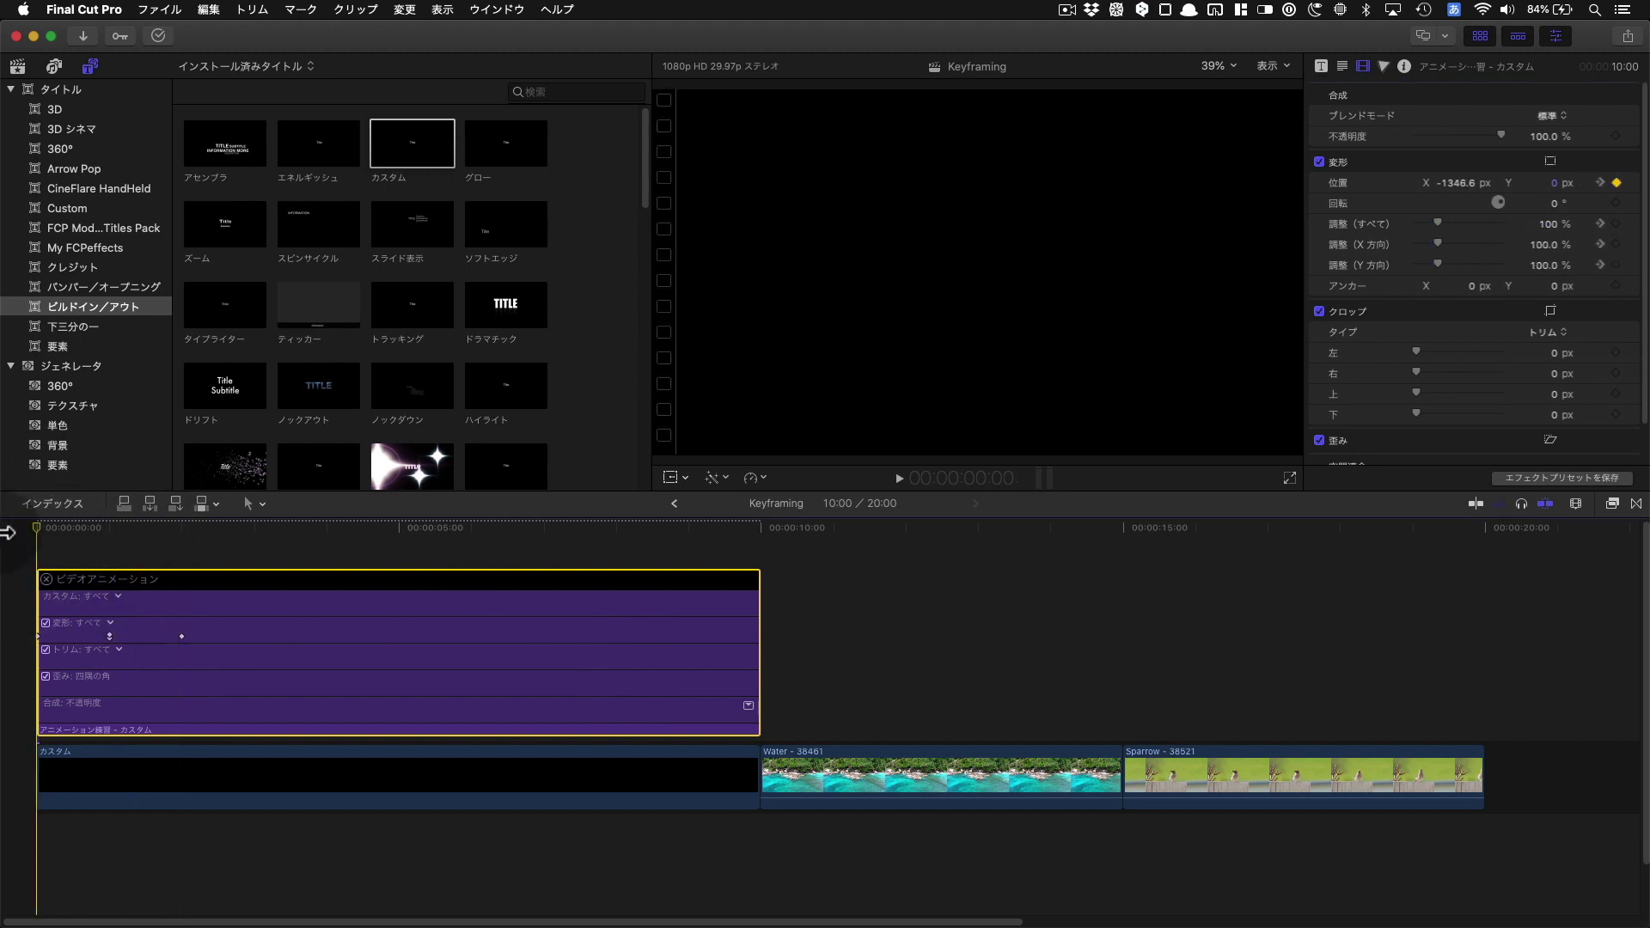
- Add a Scale keyframe at the 3-second mark and set the title's scale back to 100%
{"action": "key", "text": "space"}
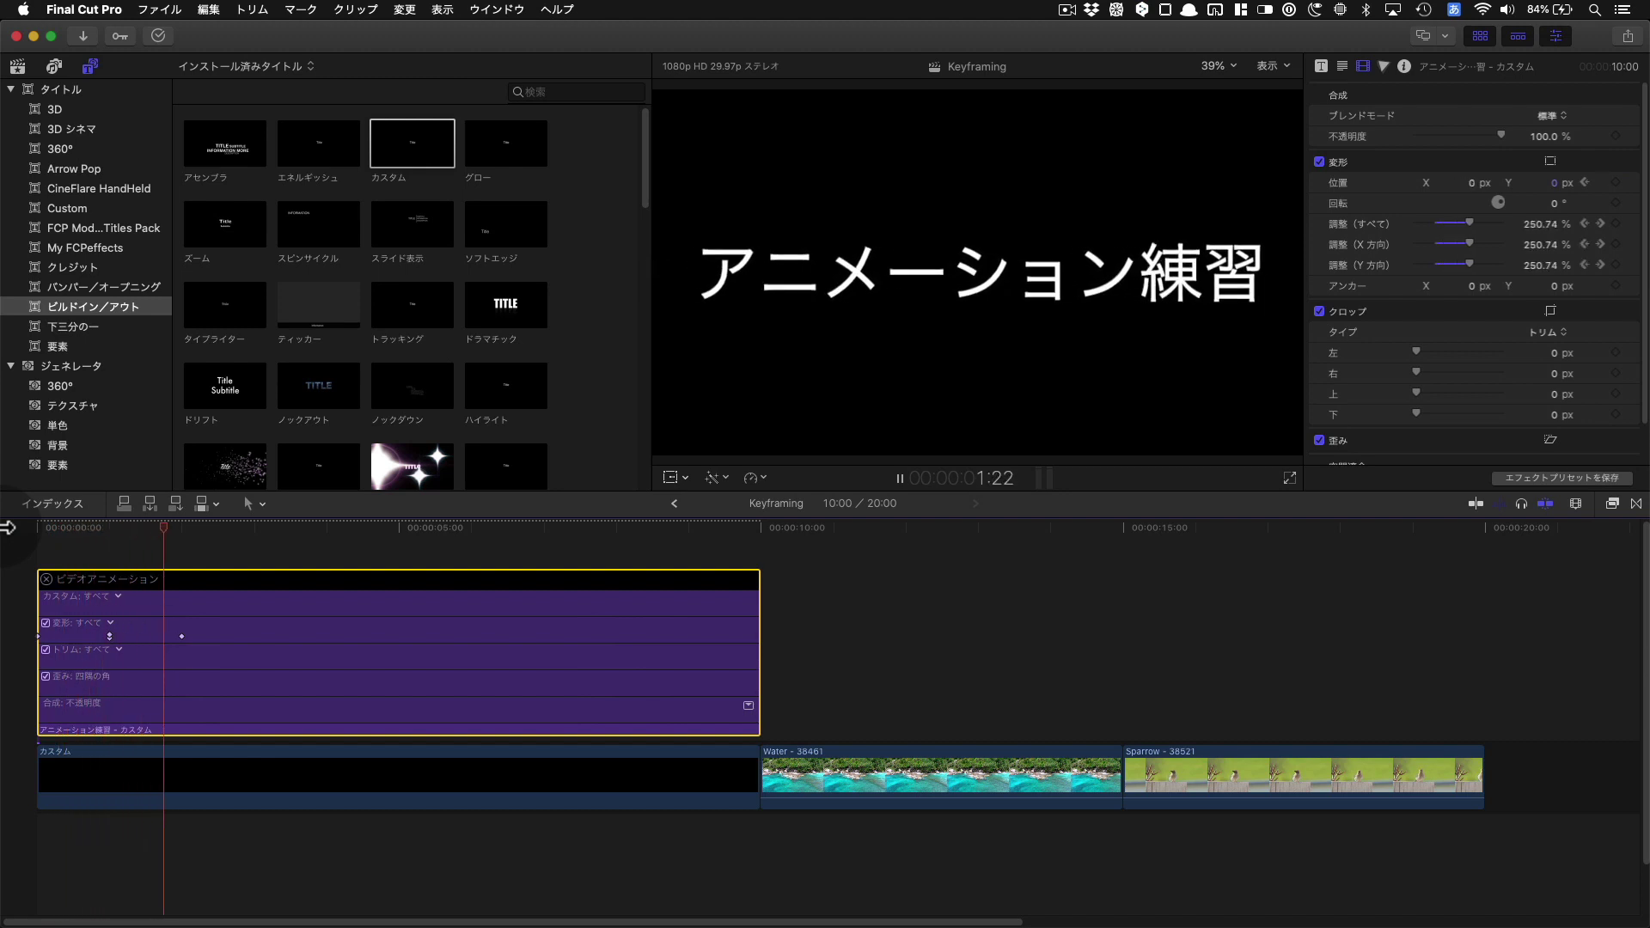
{"action": "key", "text": "space"}
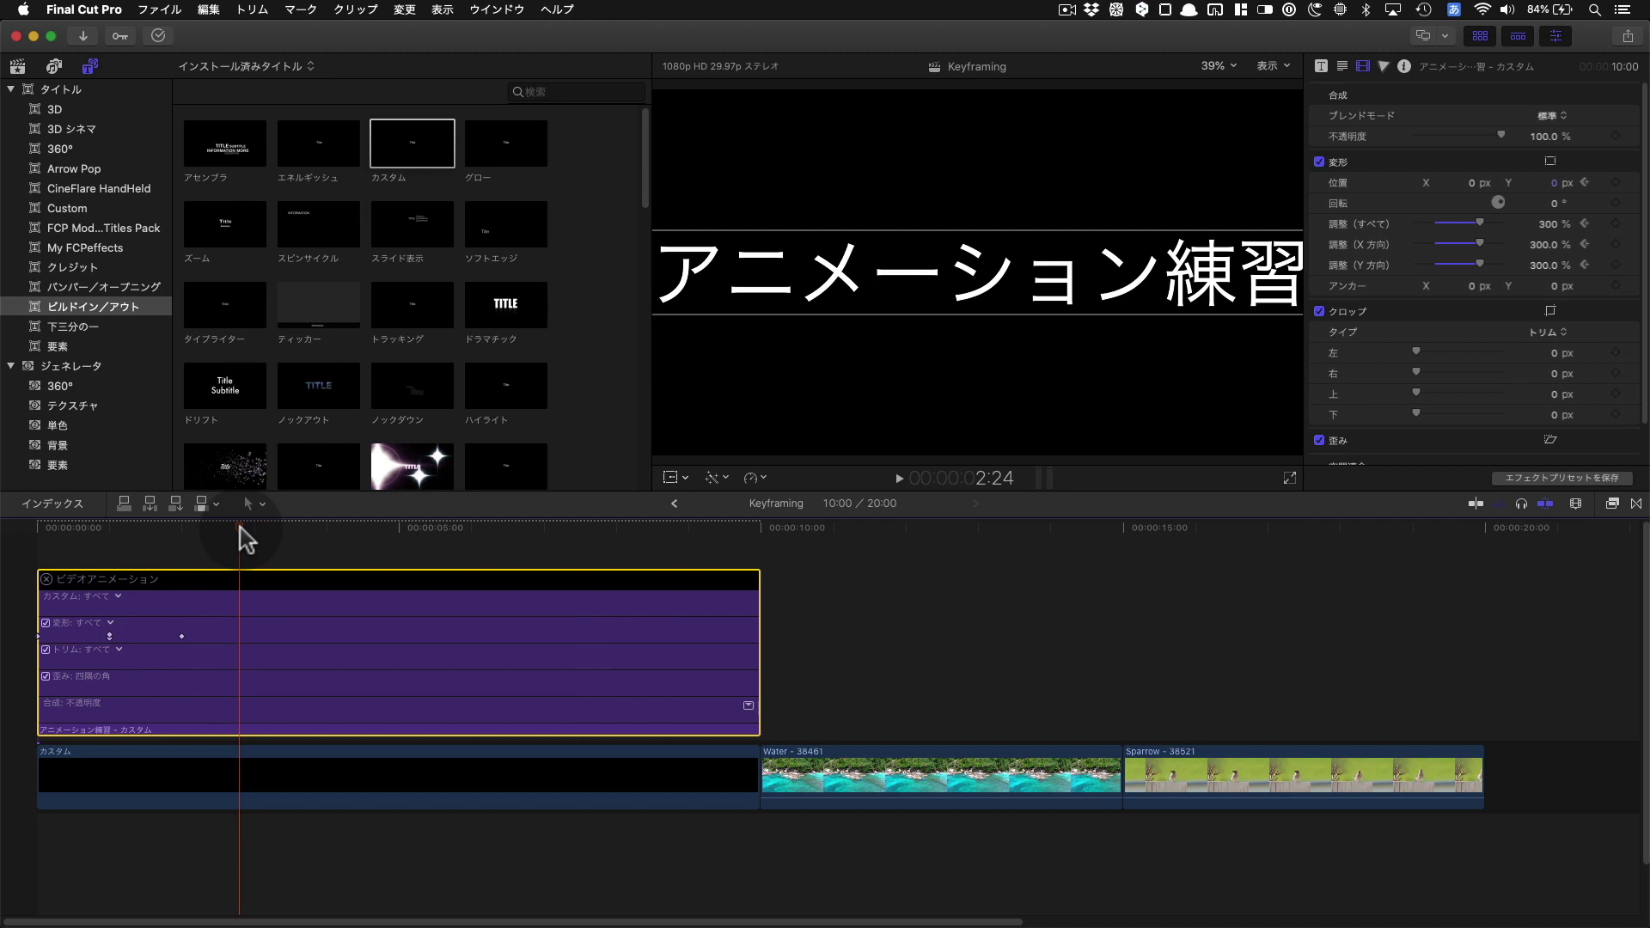
{"action": "left_click", "coordinate": [182, 637], "text": "alt"}
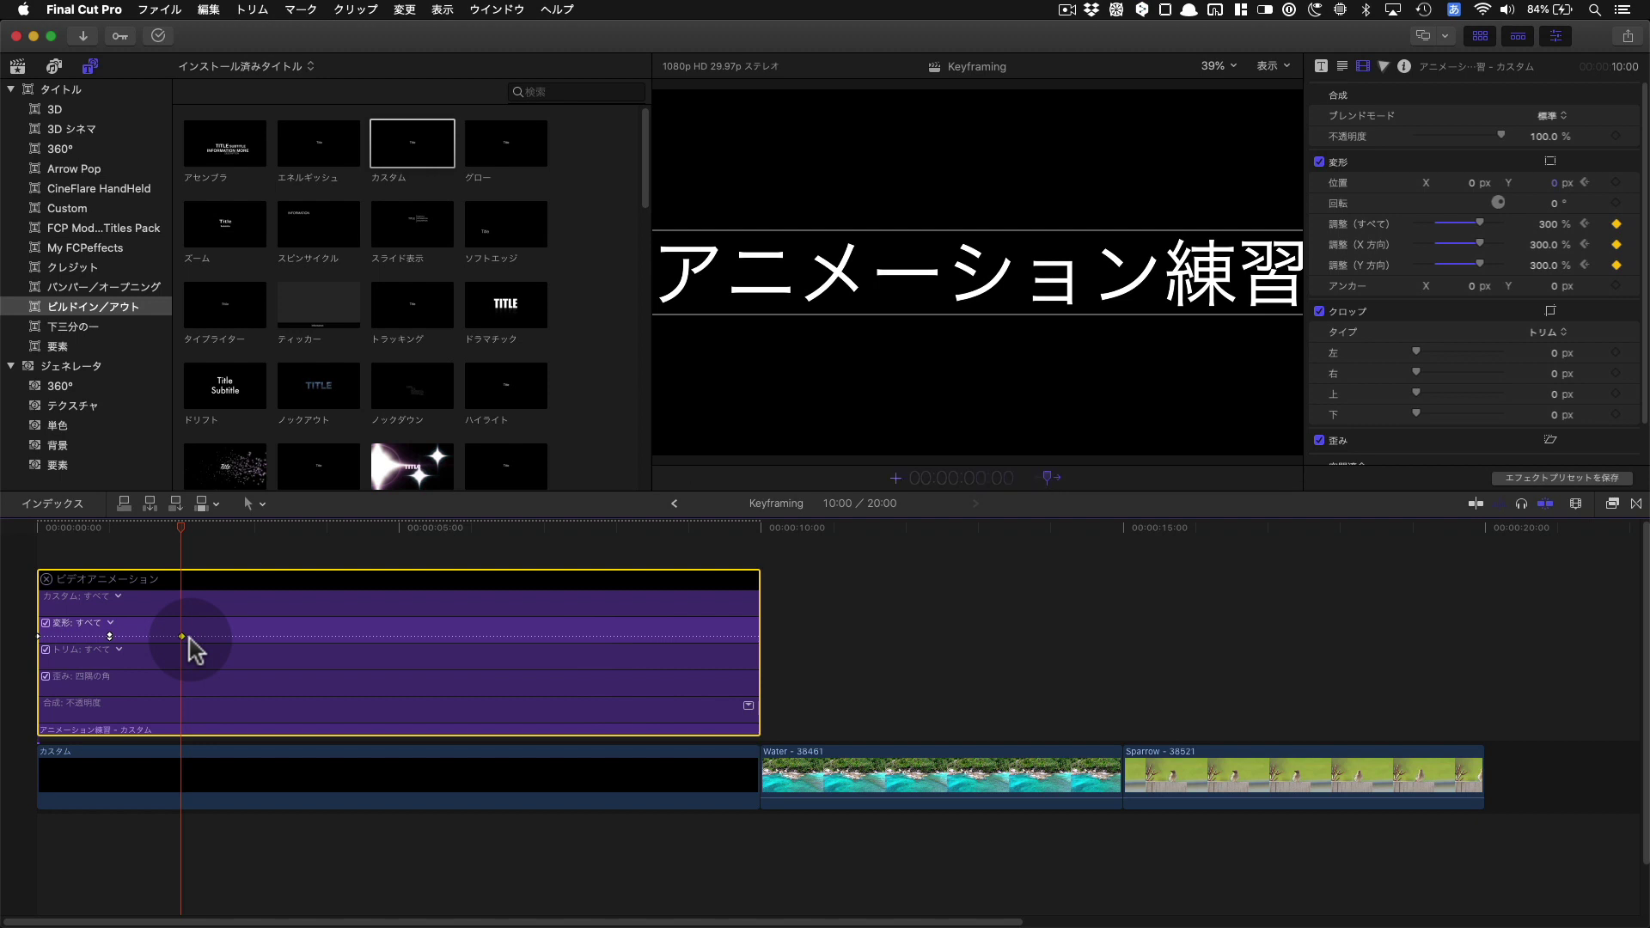
{"action": "left_click", "coordinate": [255, 646]}
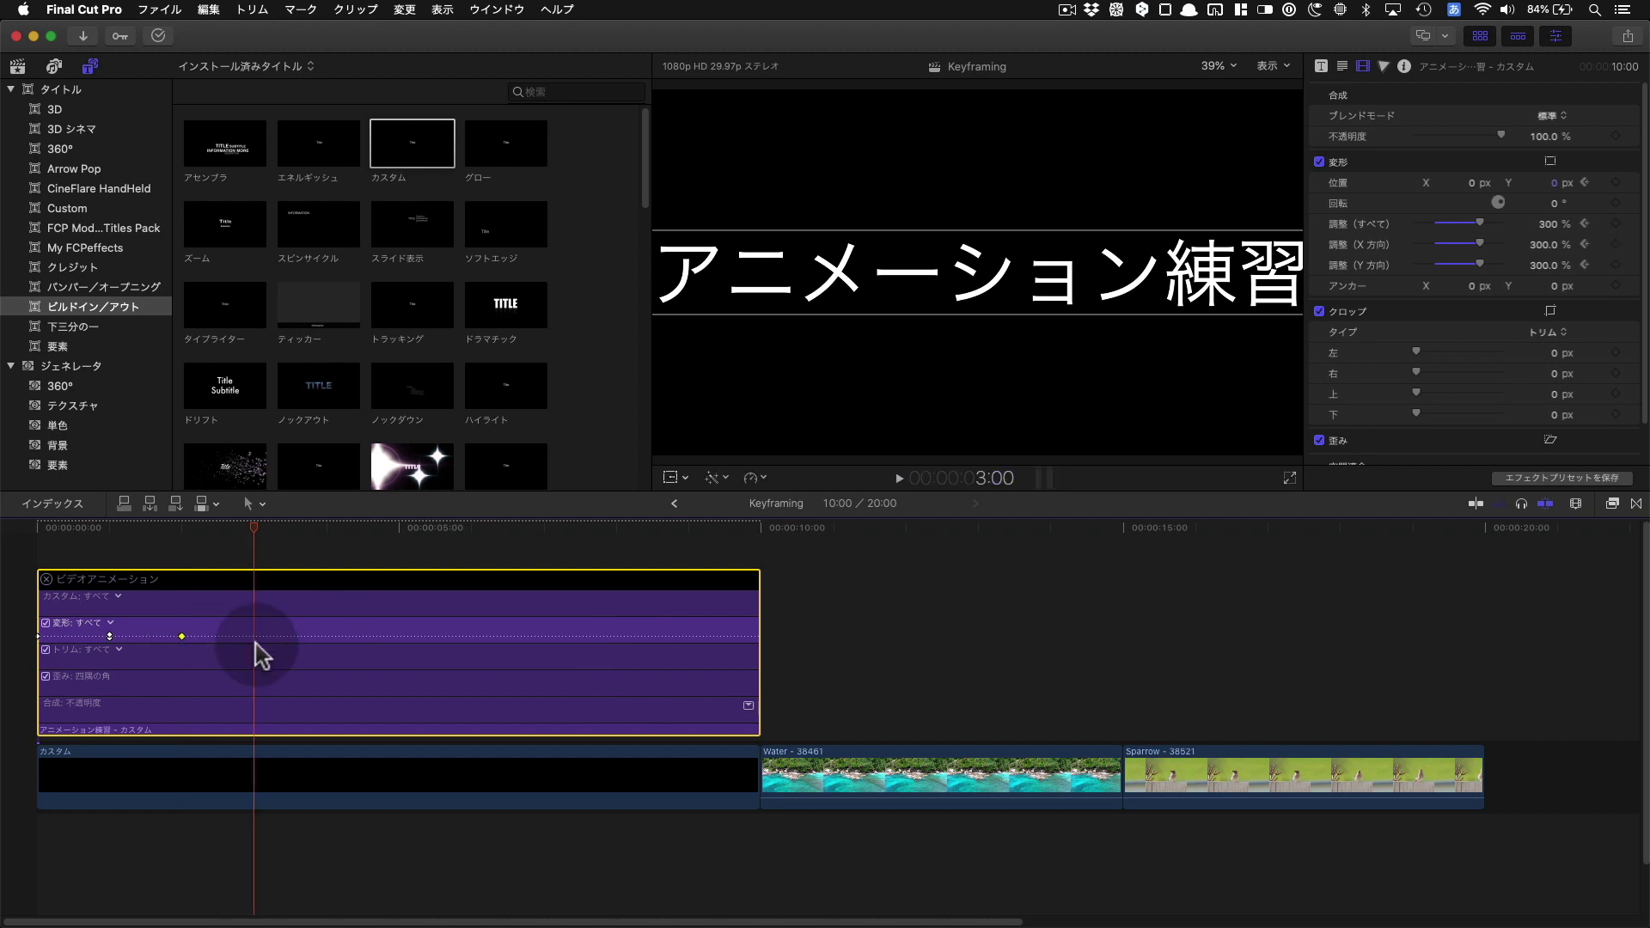
{"action": "left_click", "coordinate": [1616, 224]}
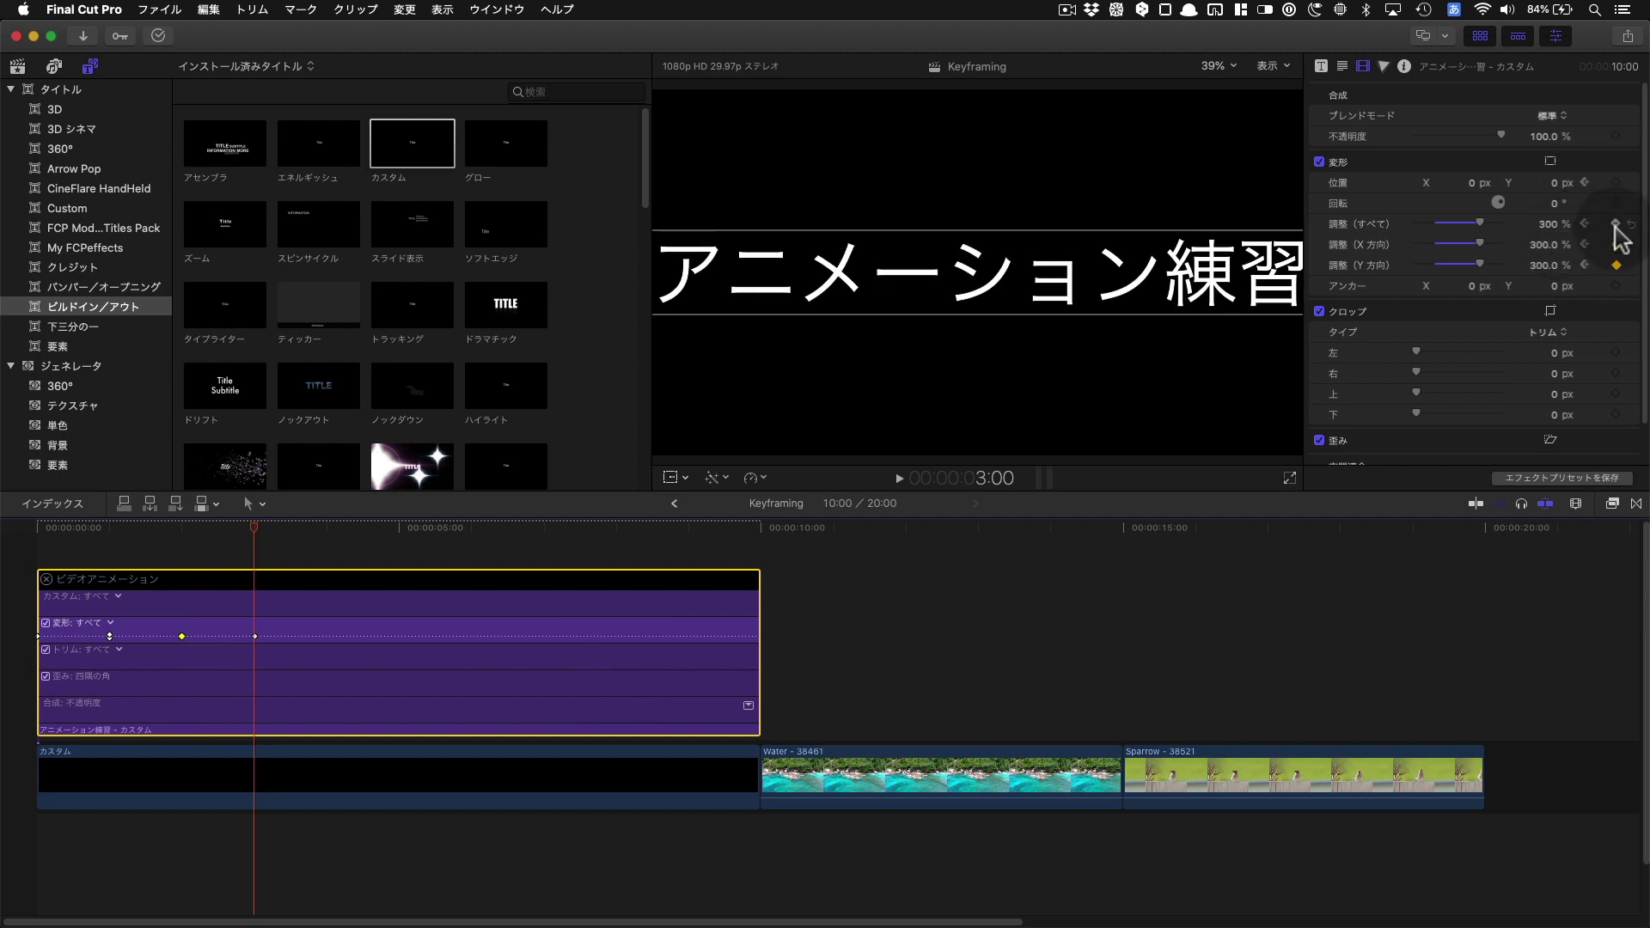
{"action": "left_click", "coordinate": [1542, 225]}
{"action": "type", "text": "1"}
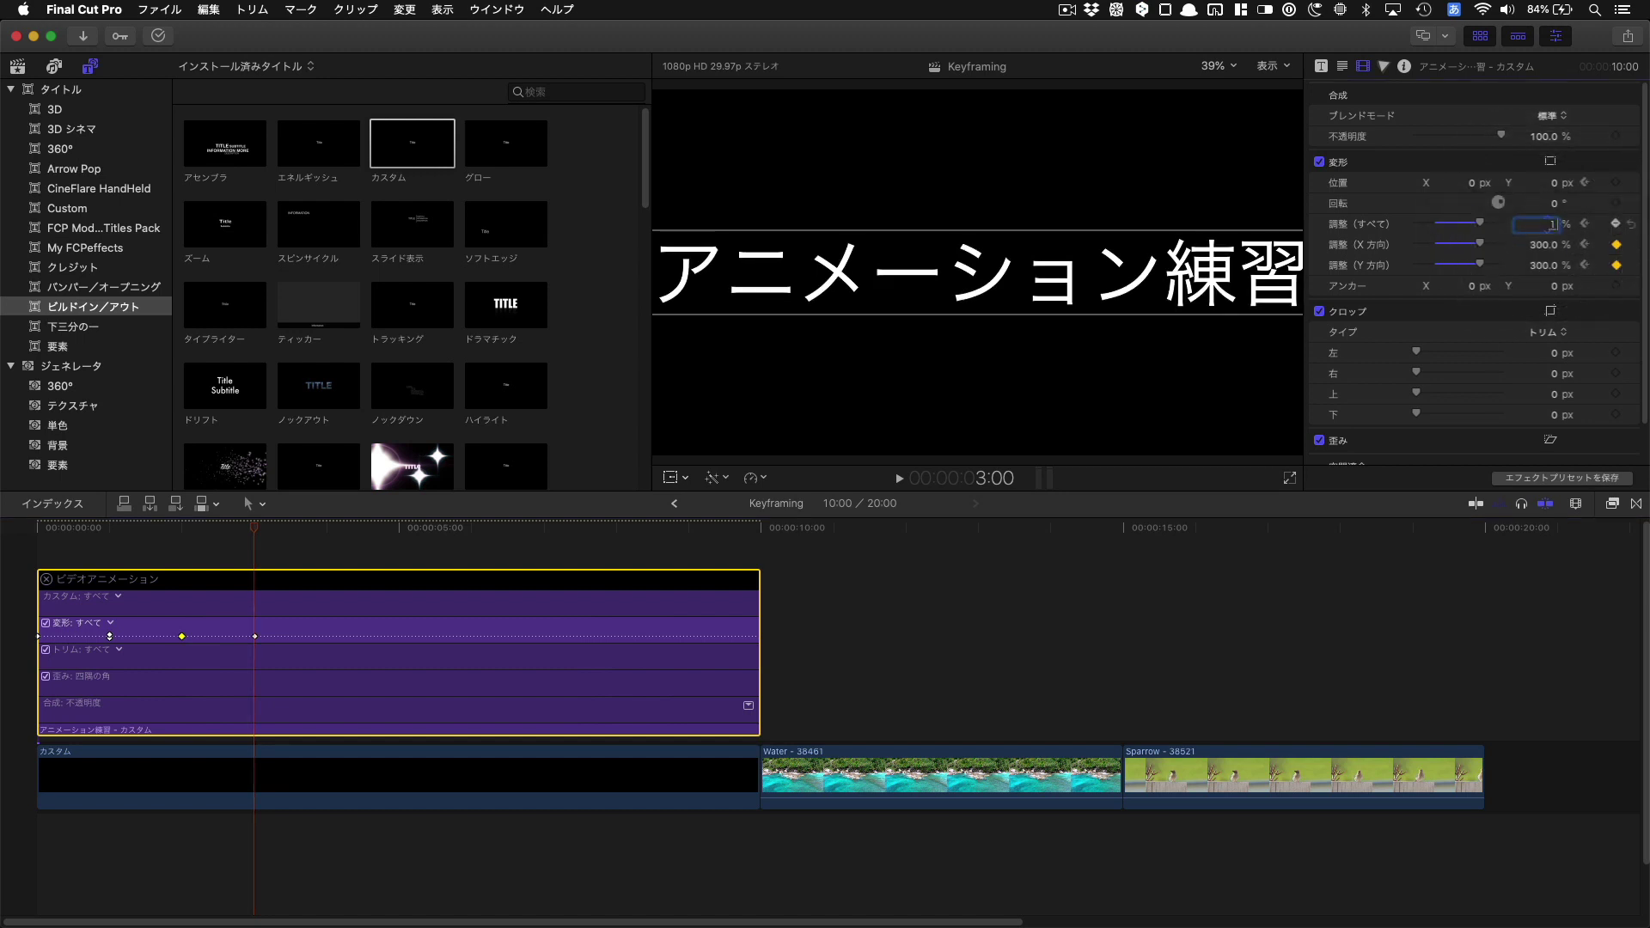
{"action": "key", "text": "Return"}
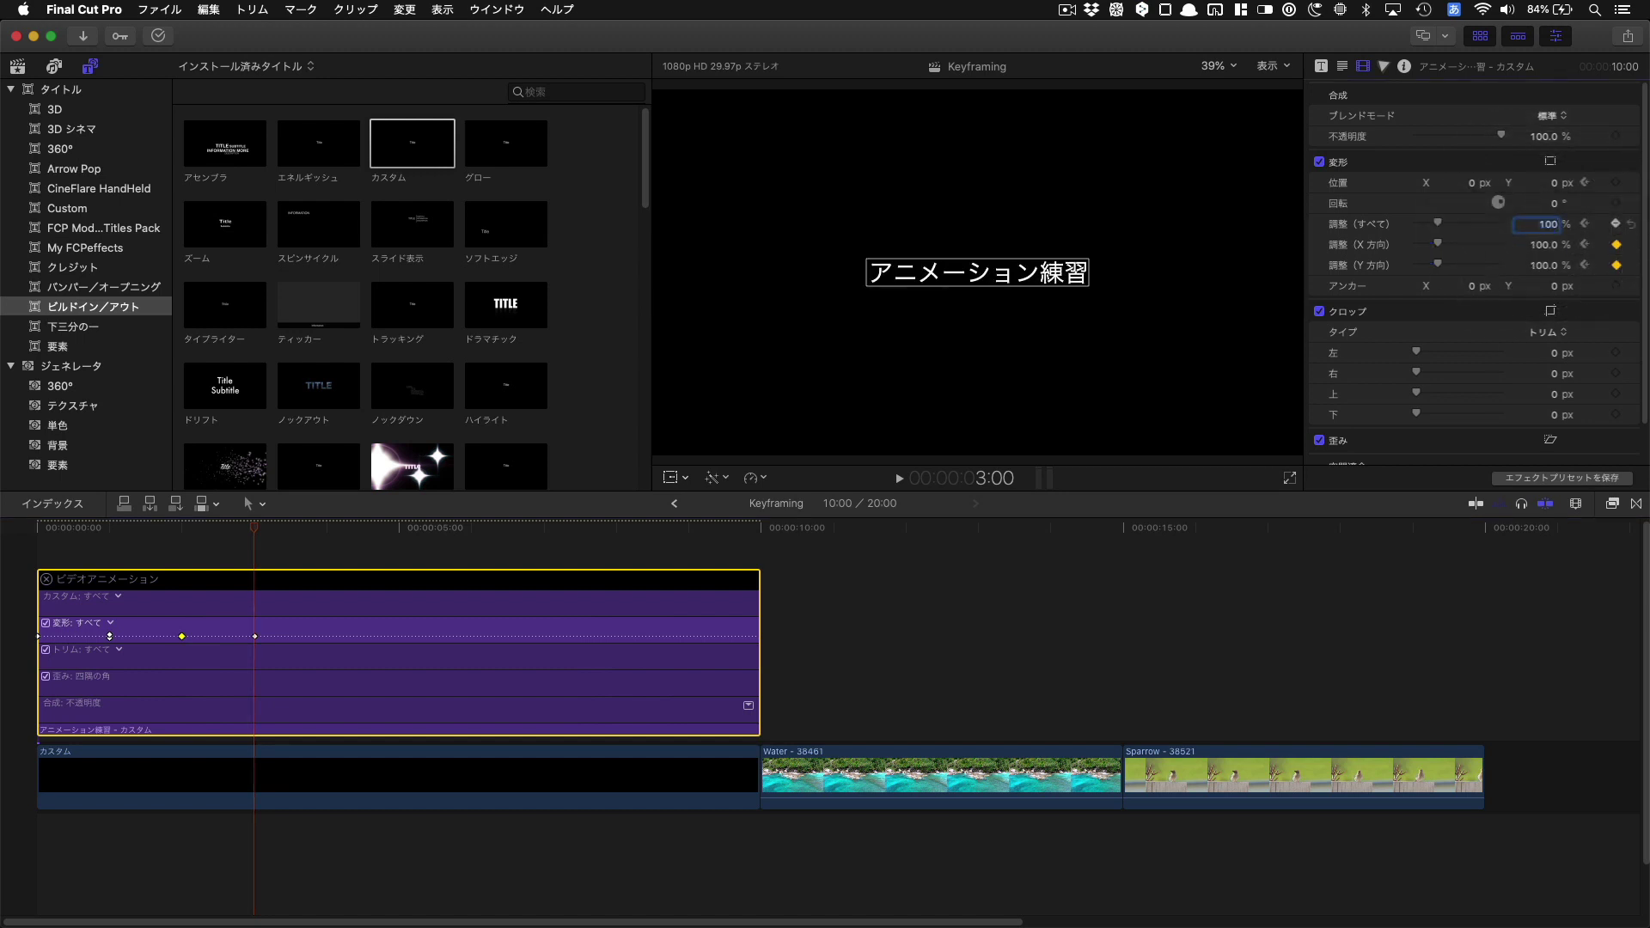
- Play the full title animation from the start to check it
{"action": "left_click", "coordinate": [7, 556]}
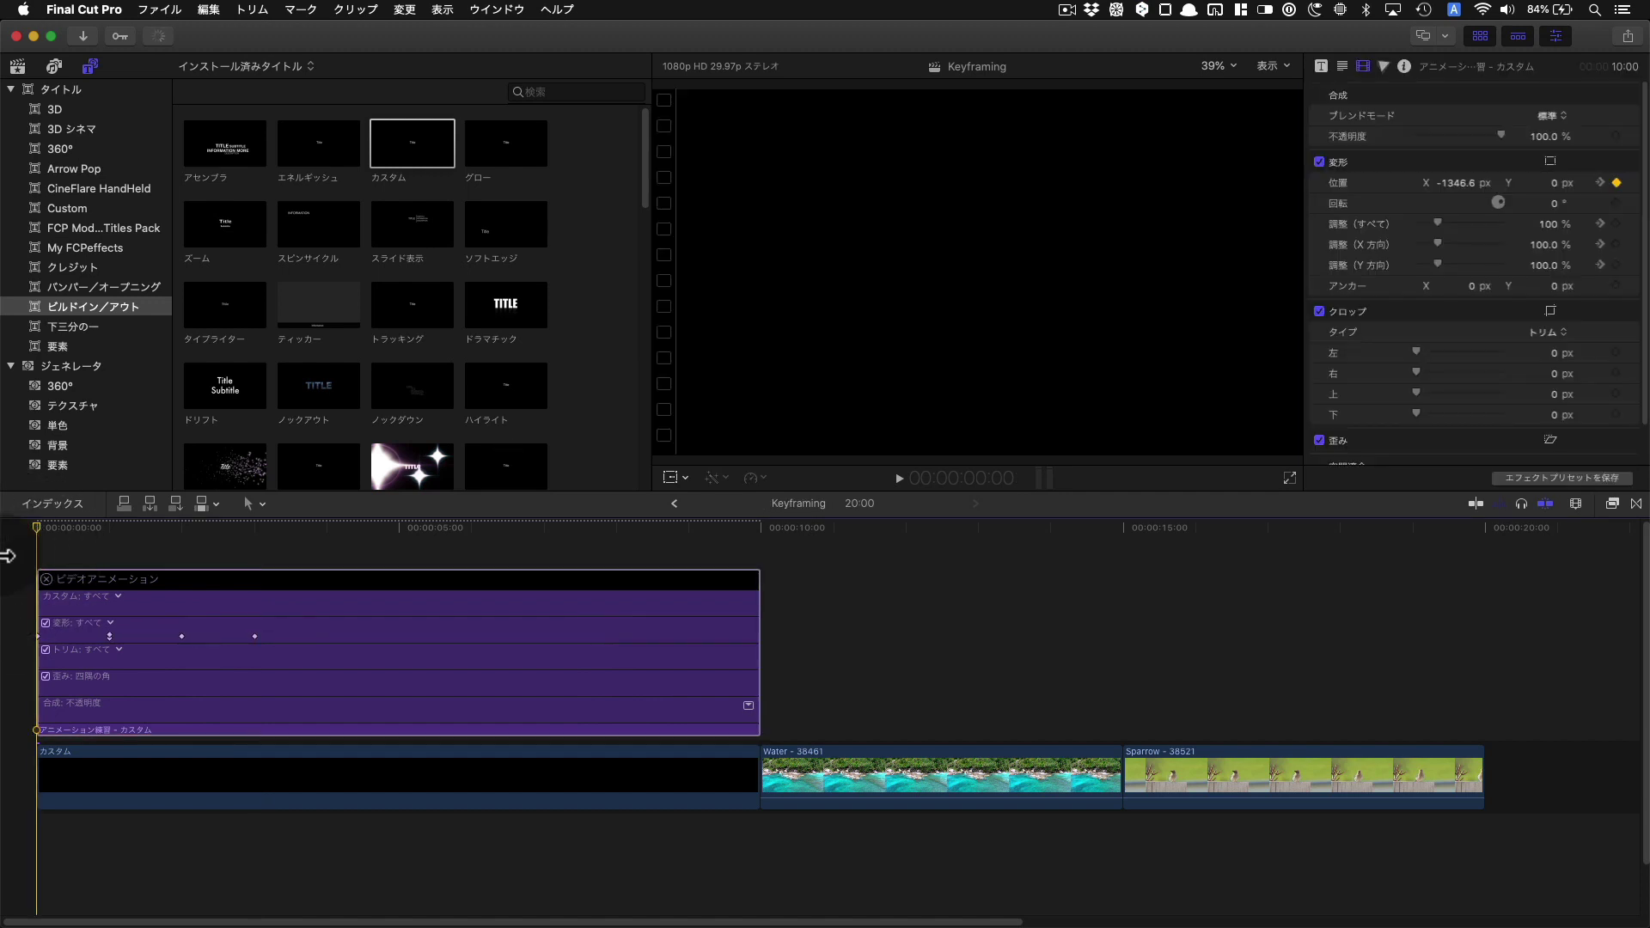
{"action": "key", "text": "space"}
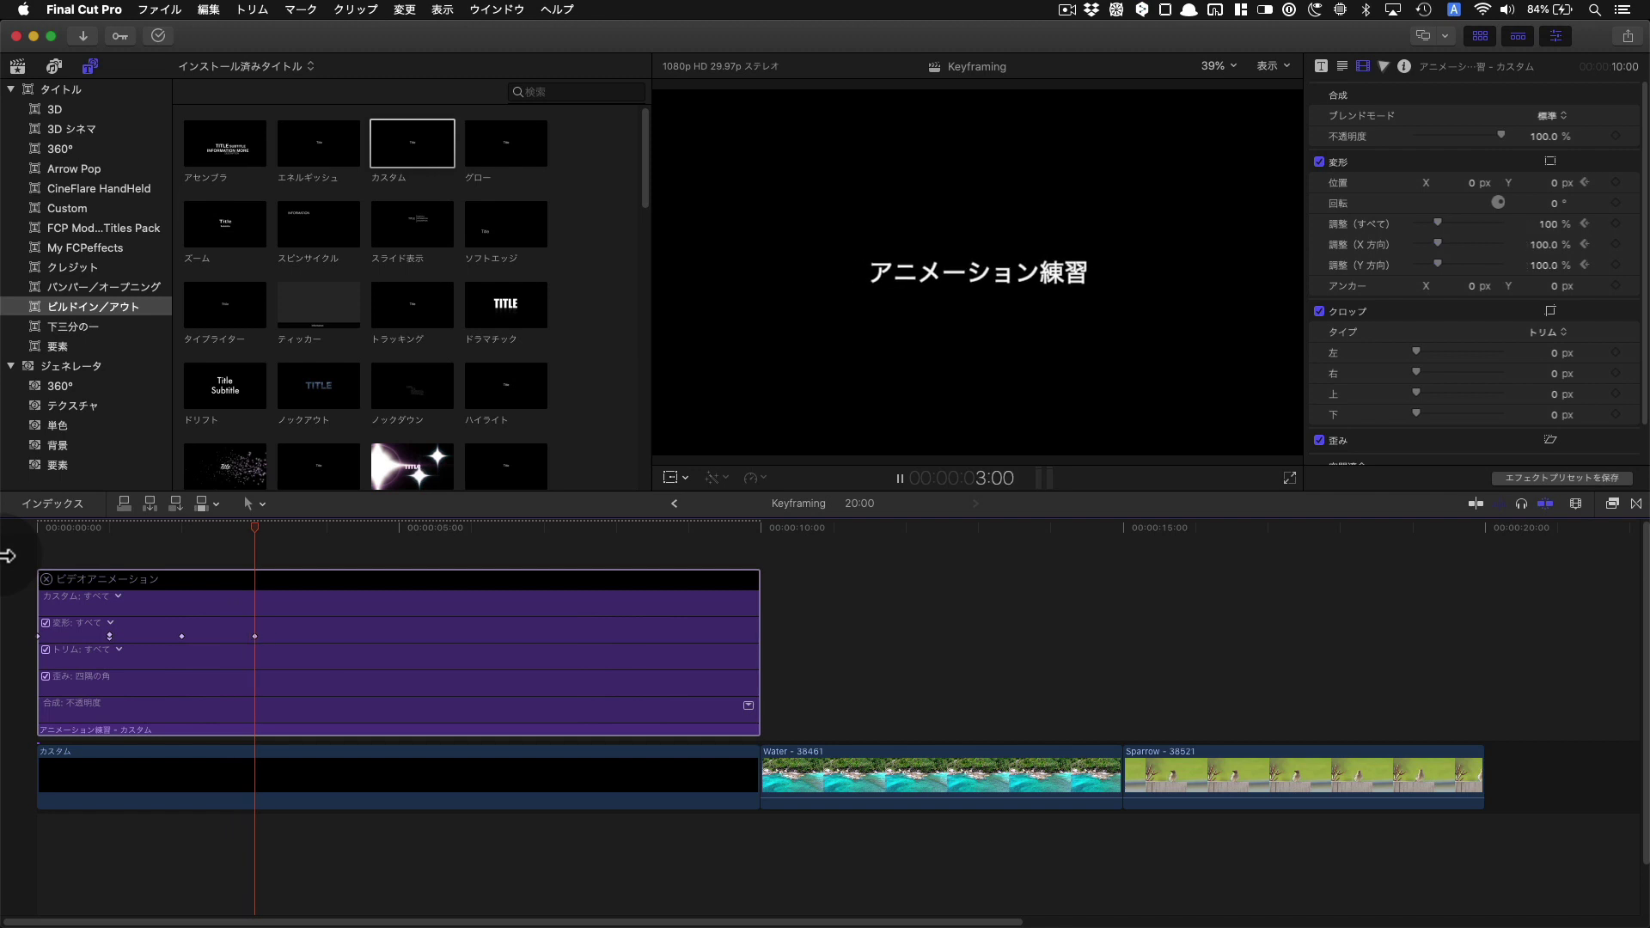
{"action": "key", "text": "space"}
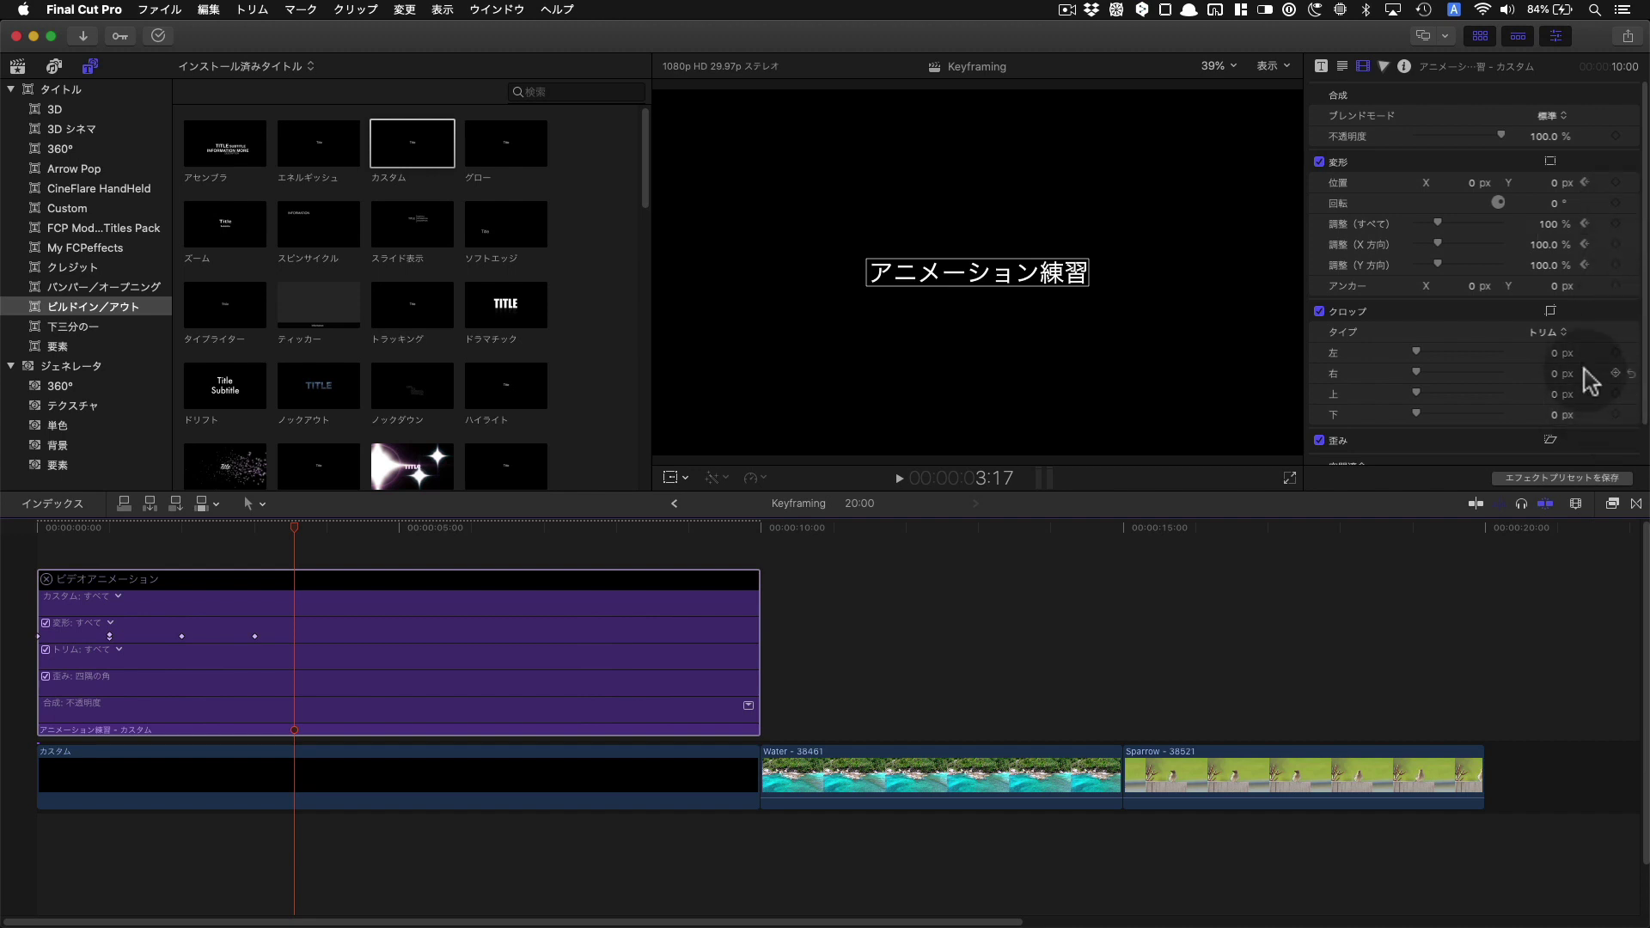
{"action": "left_click", "coordinate": [254, 527]}
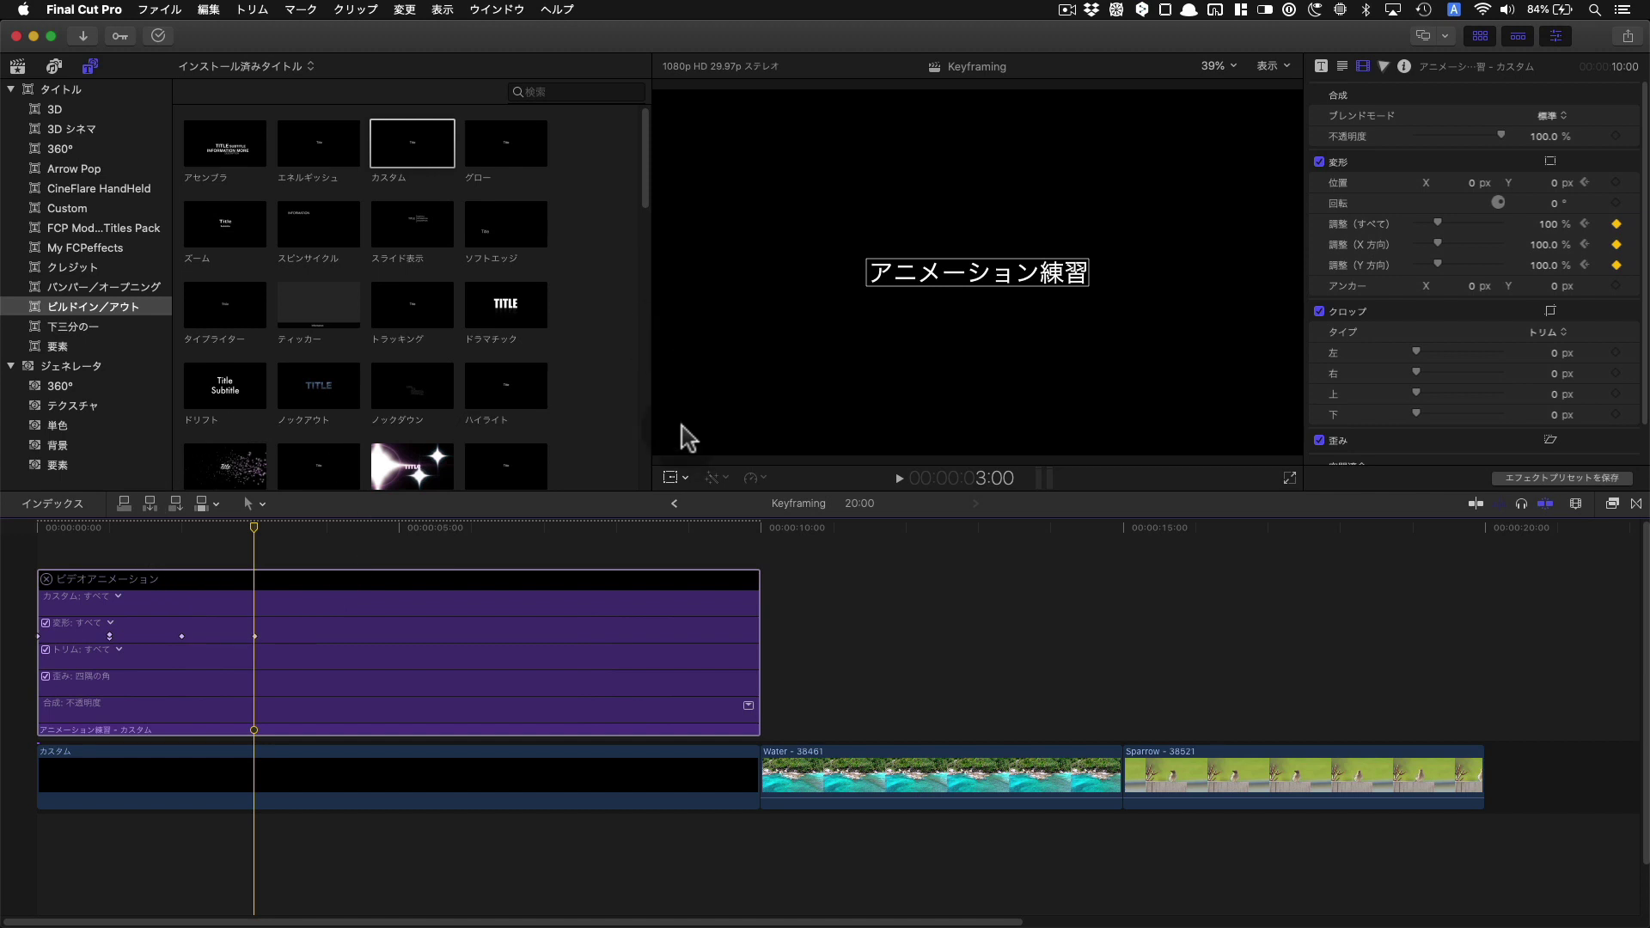
{"action": "left_click_drag", "start_coordinate": [255, 527], "coordinate": [181, 527]}
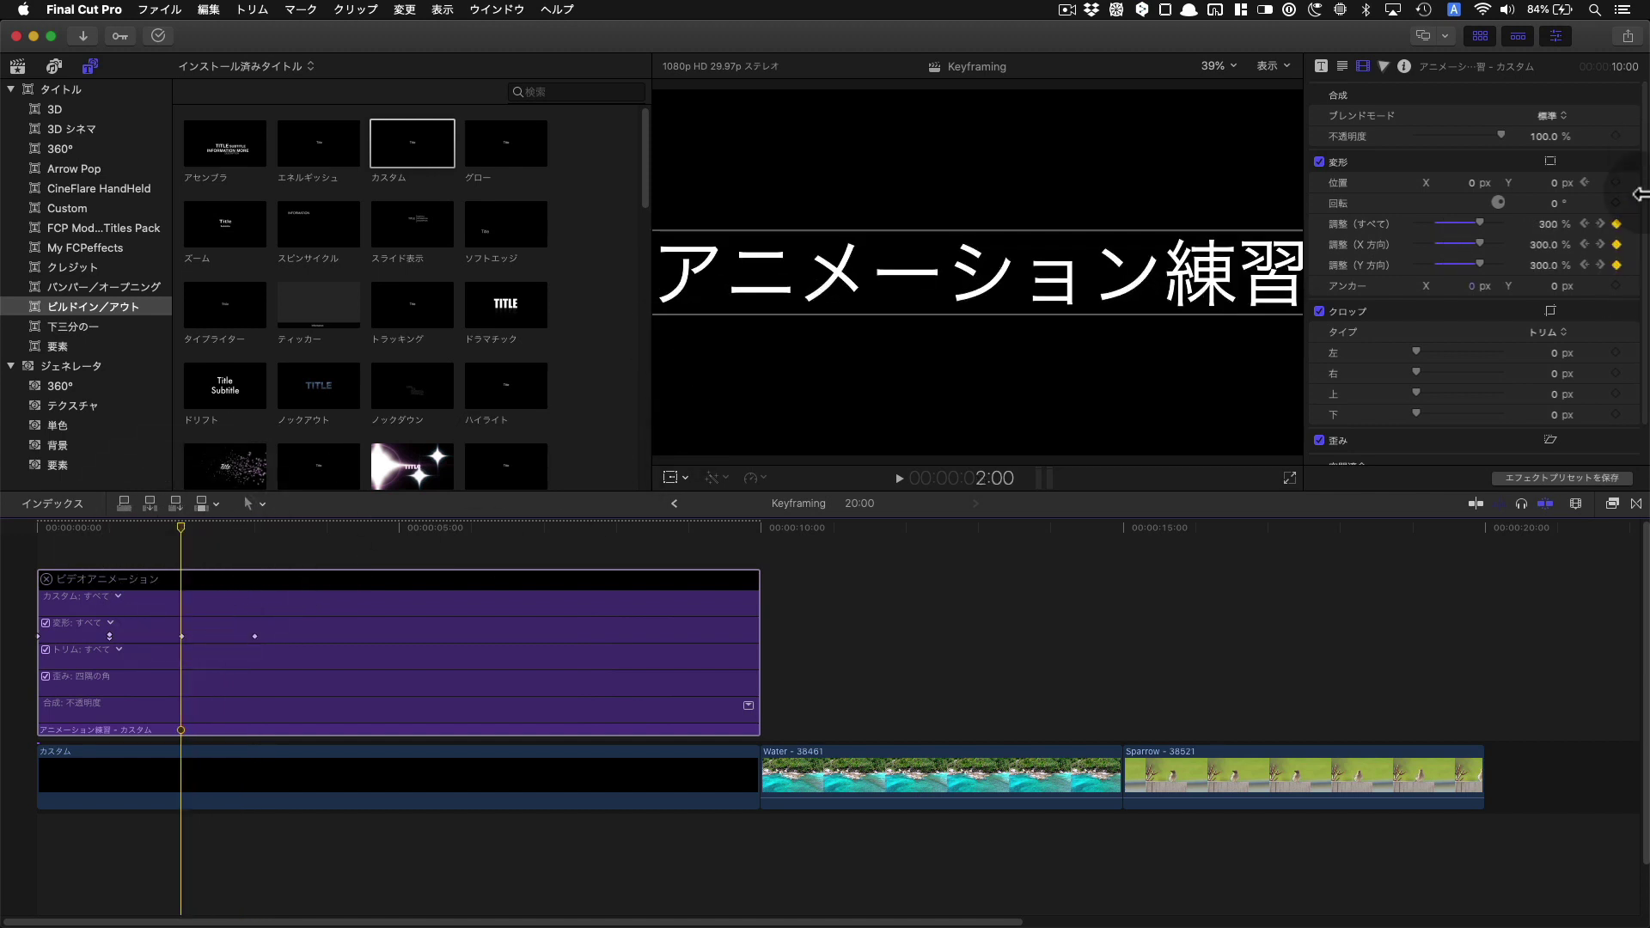
{"action": "left_click", "coordinate": [673, 478]}
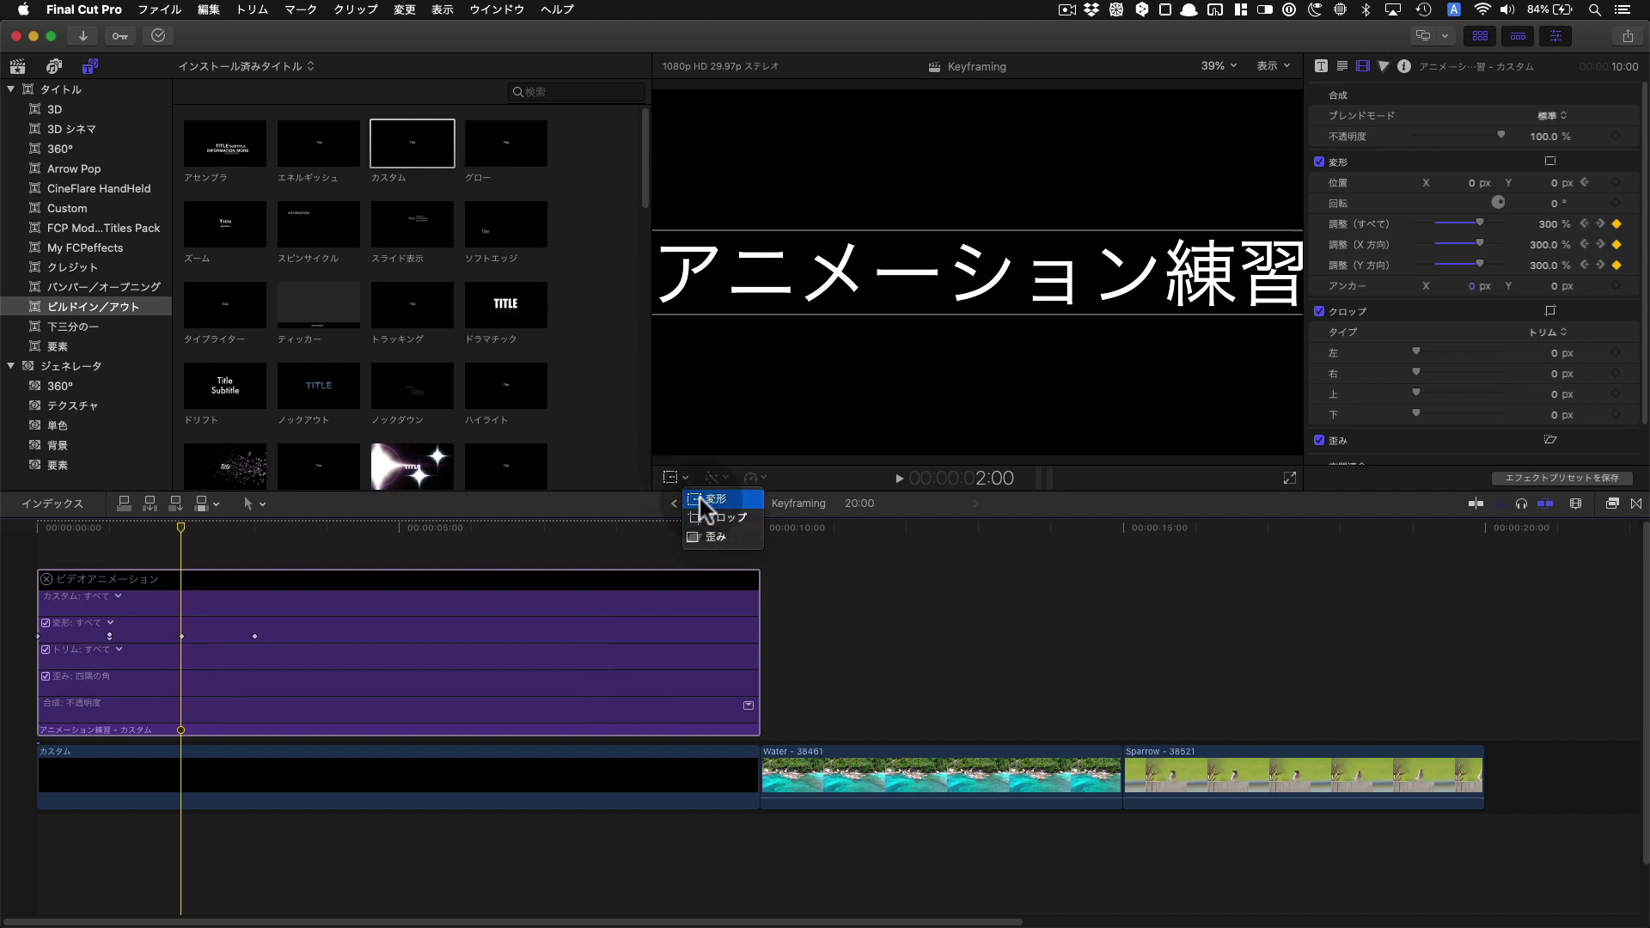
- Switch the viewer to Transform mode, keyframe 300% scale at 2:00 and 100% at 3:00
{"action": "left_click", "coordinate": [698, 500]}
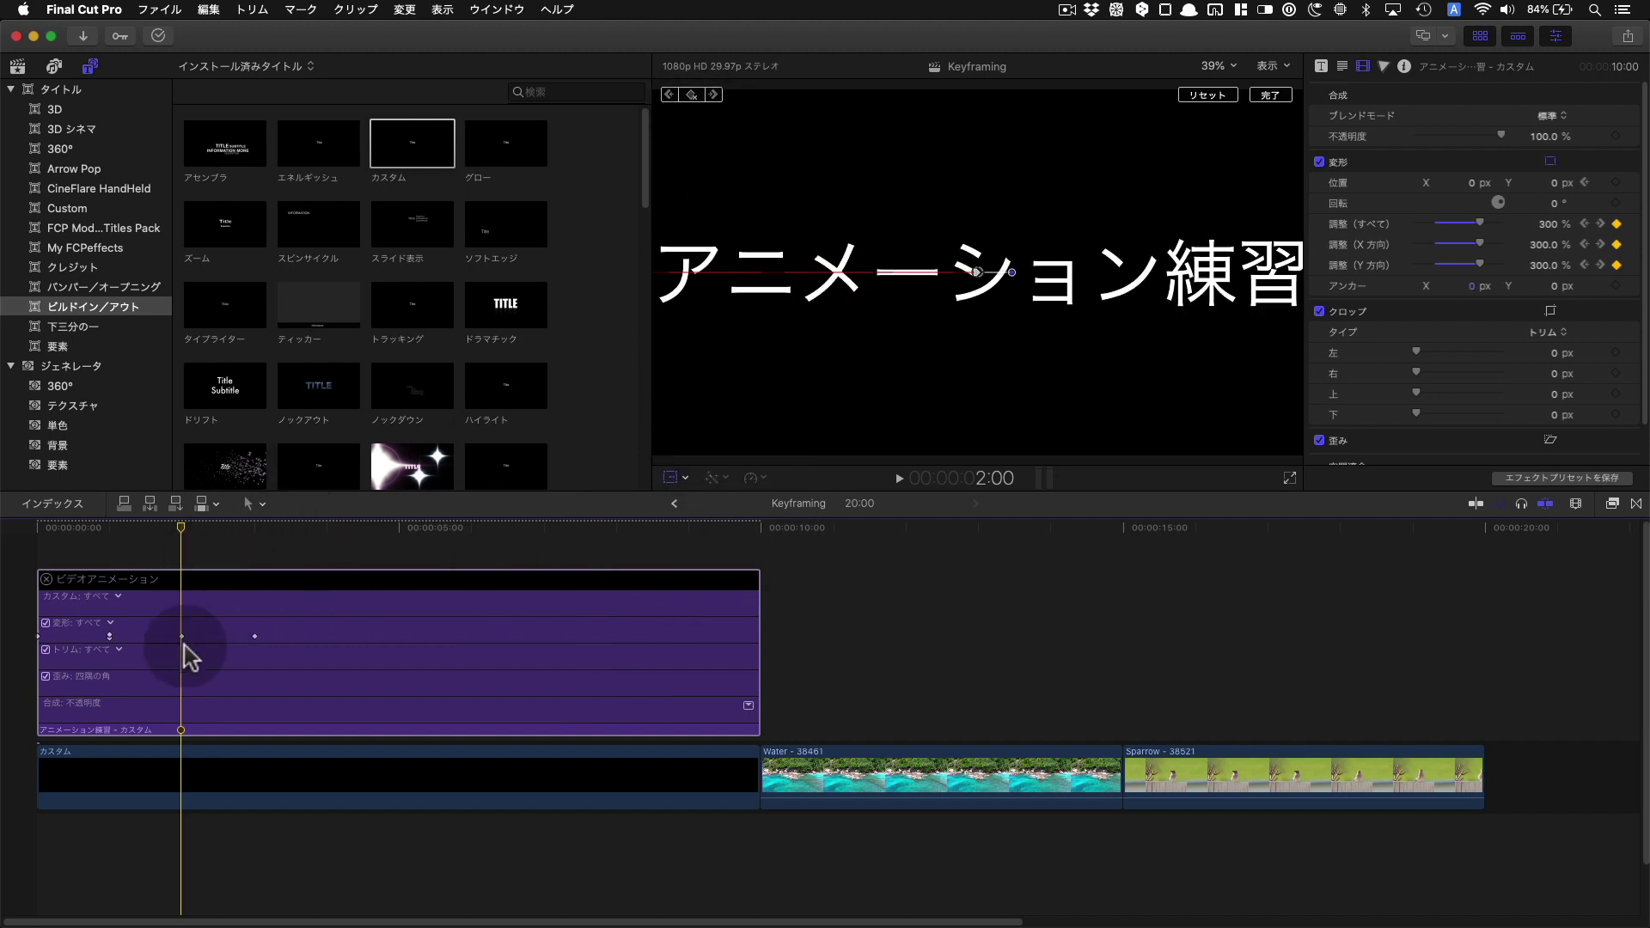
{"action": "left_click", "coordinate": [682, 477]}
{"action": "left_click", "coordinate": [714, 498]}
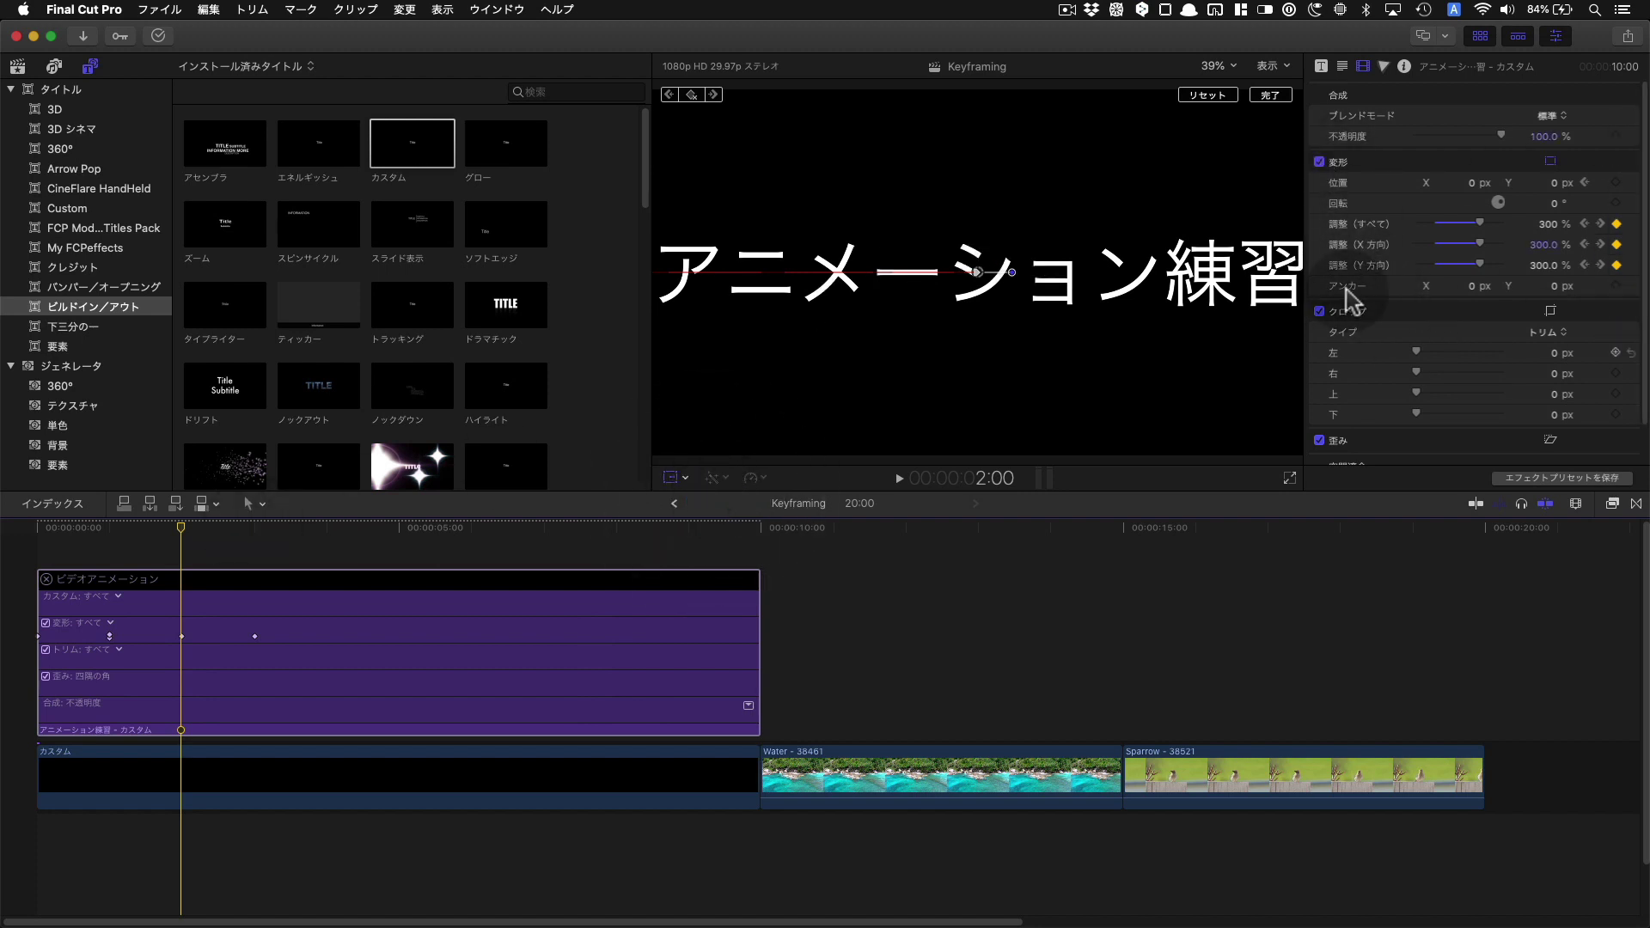
{"action": "left_click", "coordinate": [1455, 251]}
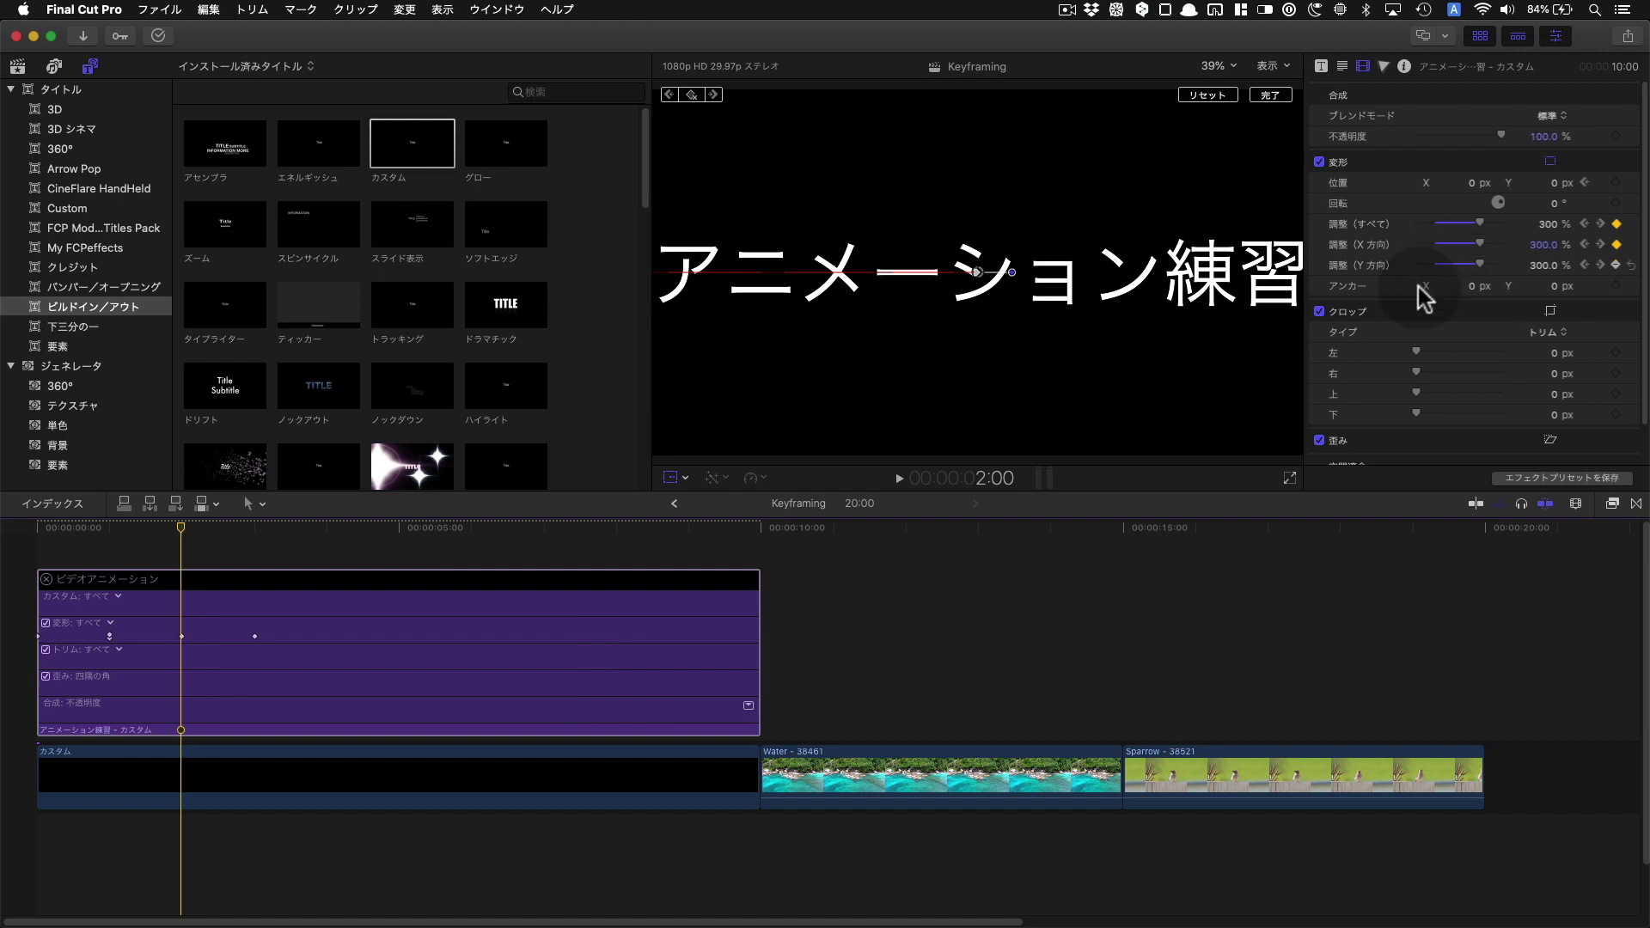
{"action": "left_click_drag", "start_coordinate": [183, 534], "coordinate": [254, 540]}
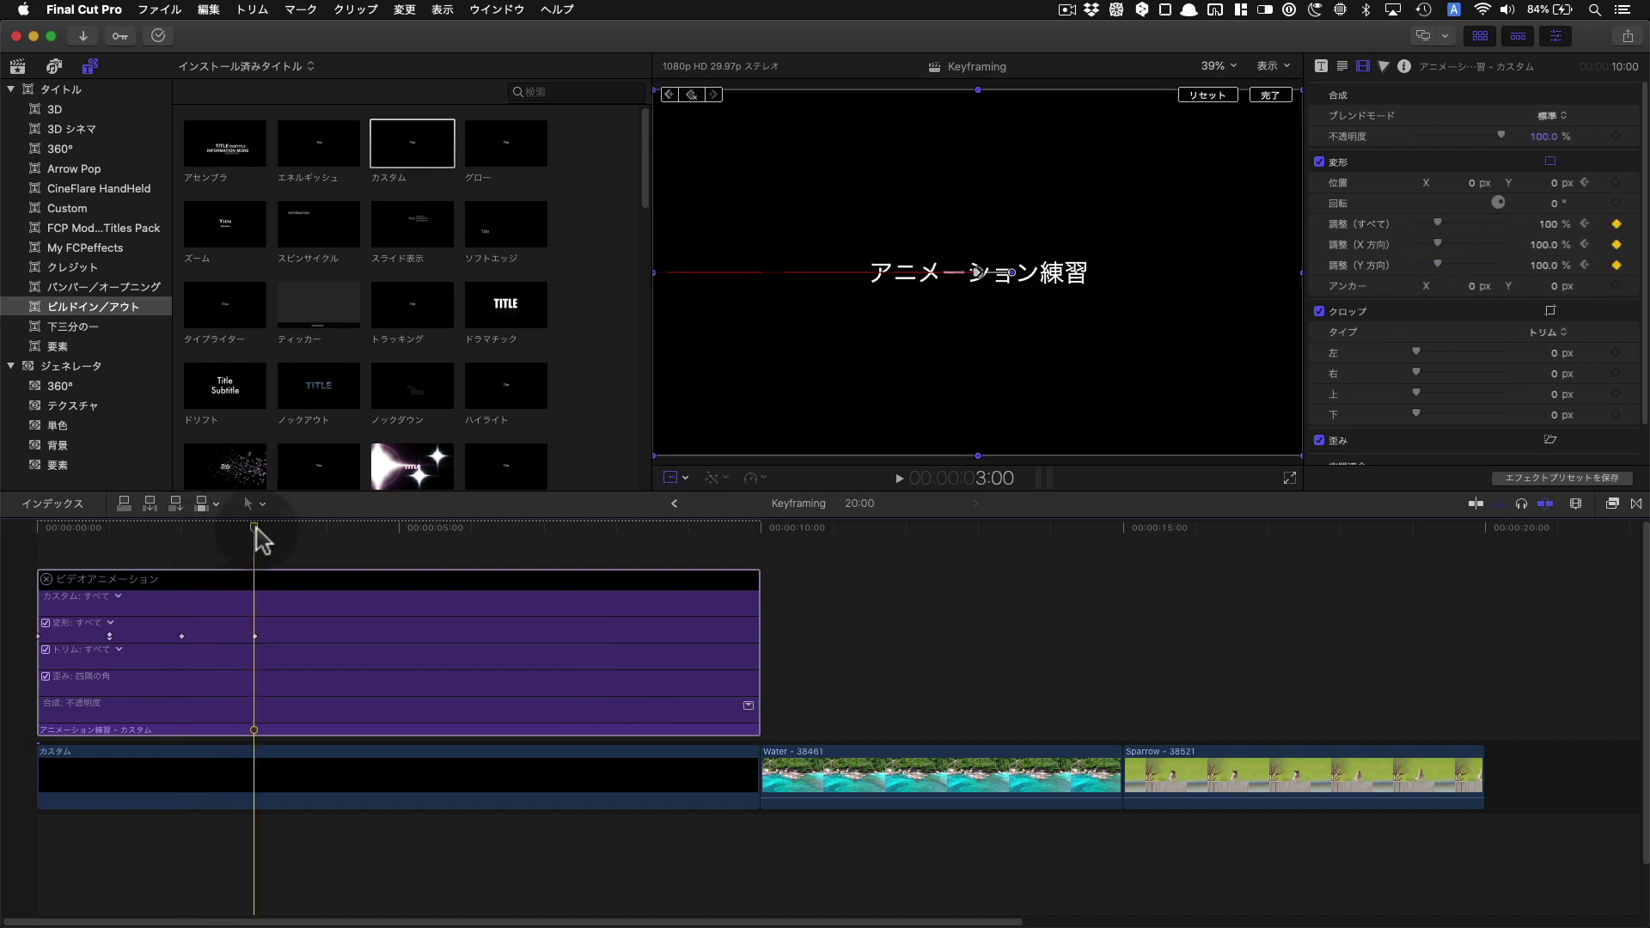
{"action": "left_click", "coordinate": [255, 637], "text": "alt"}
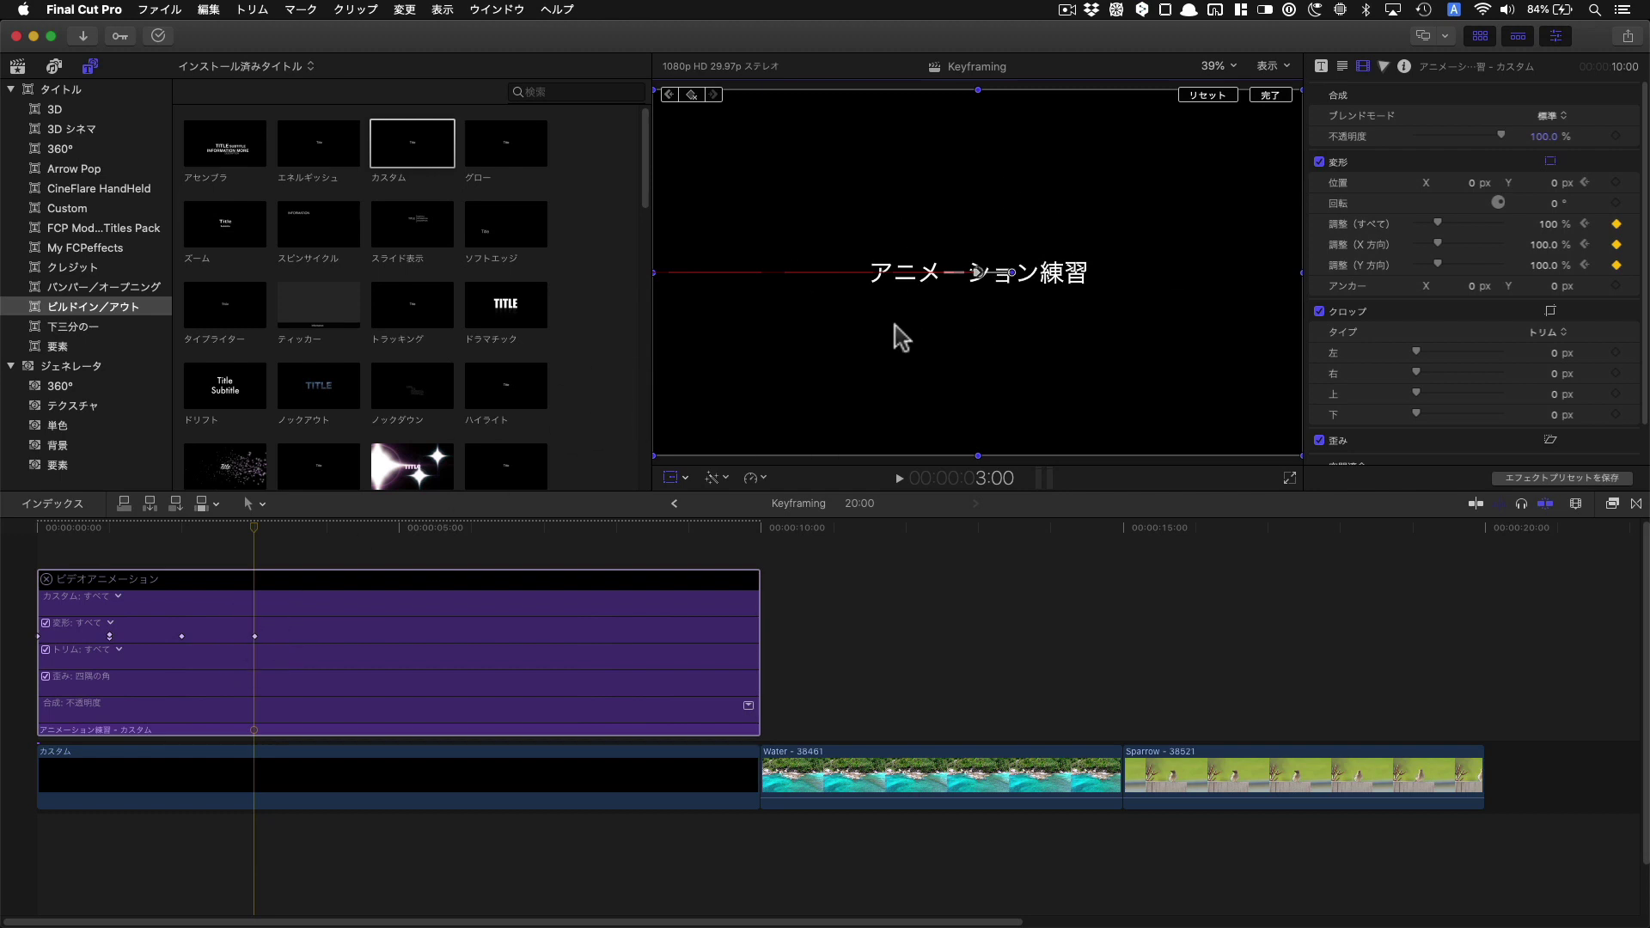
- Move the title lower right at 3:00 to X 459.3 px, Y -370.6 px, then finish with Done
{"action": "left_click", "coordinate": [686, 483]}
{"action": "left_click", "coordinate": [694, 499]}
{"action": "left_click_drag", "start_coordinate": [849, 318], "coordinate": [1003, 442]}
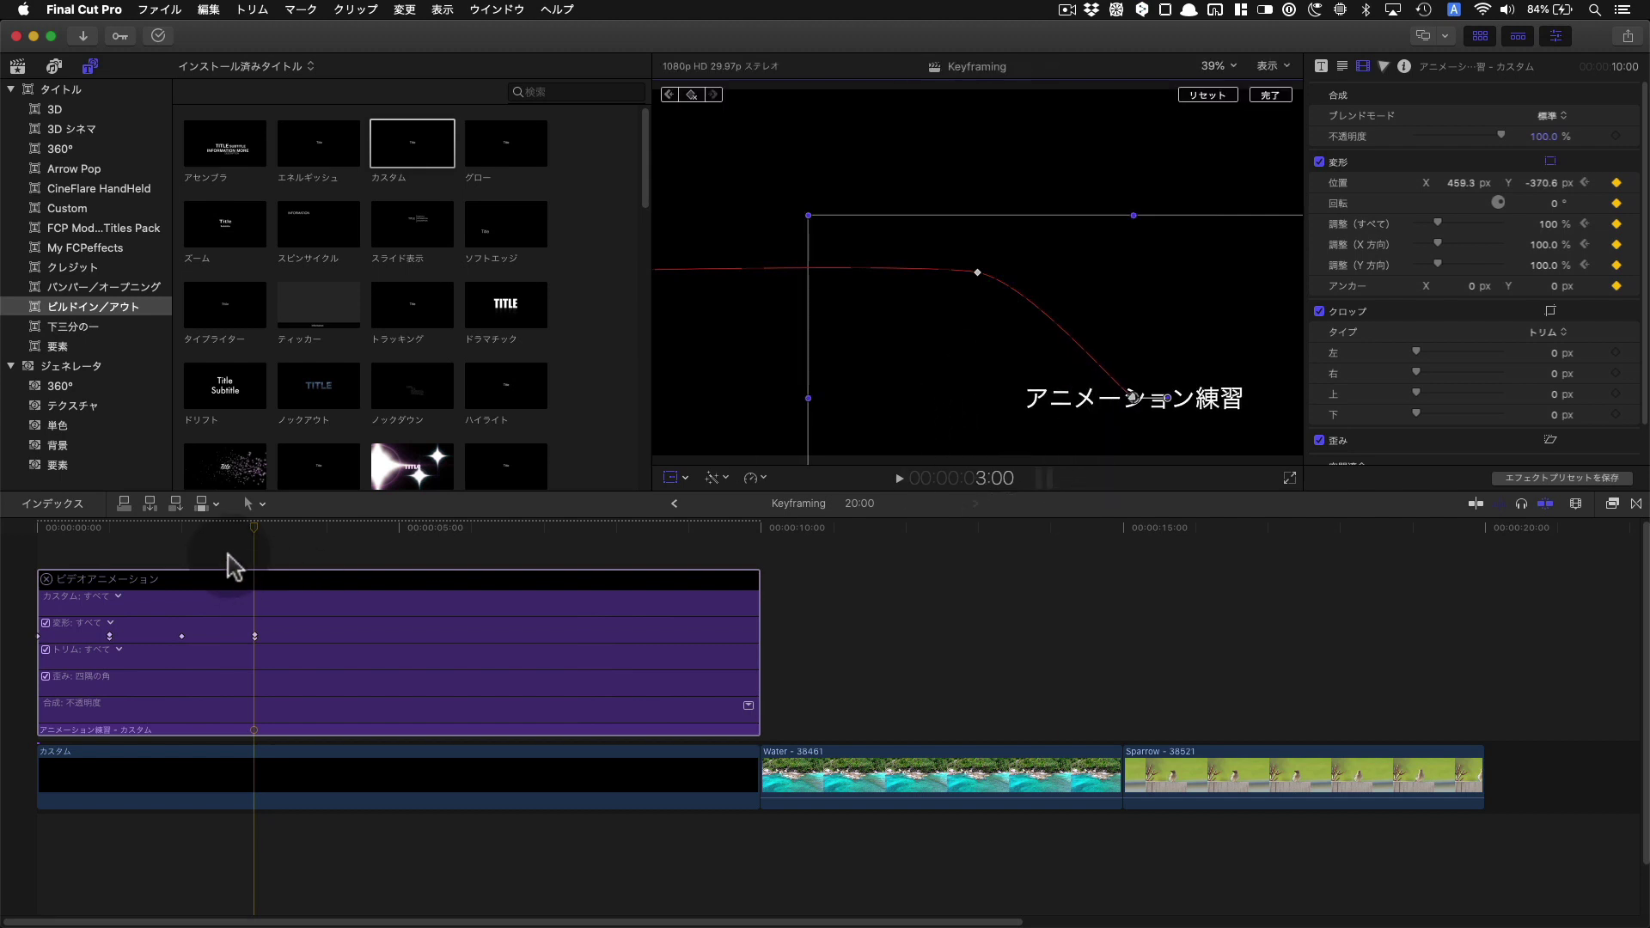
{"action": "left_click", "coordinate": [37, 559]}
{"action": "key", "text": "space"}
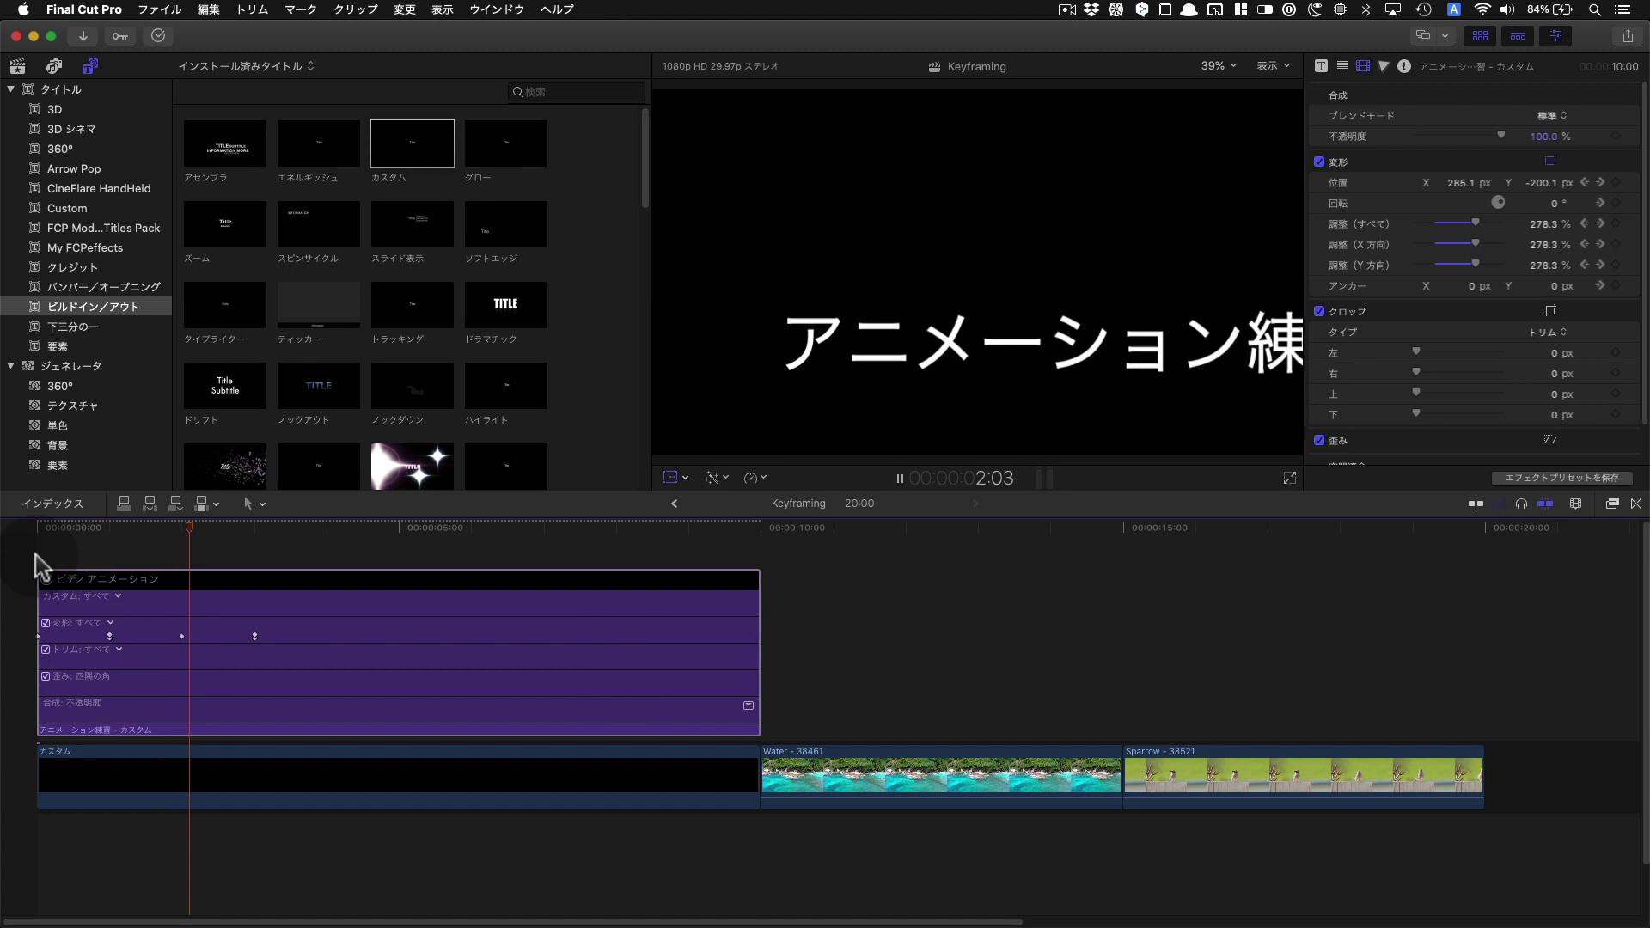
{"action": "key", "text": "space"}
{"action": "key", "text": "alt+semicolon"}
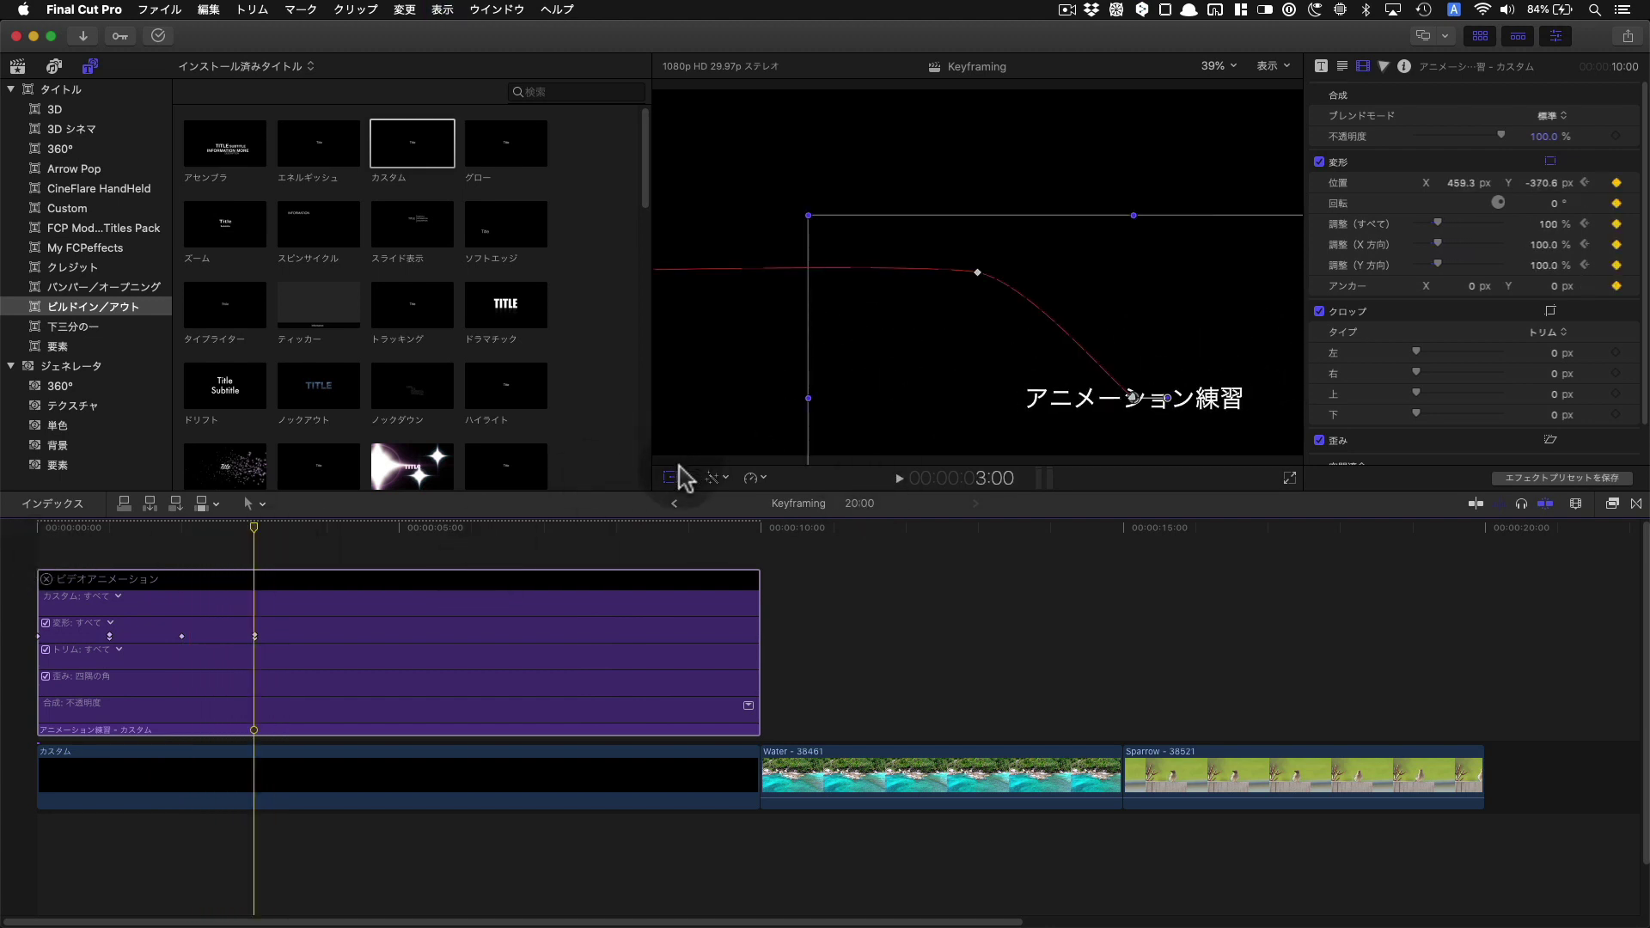
{"action": "left_click", "coordinate": [1159, 397]}
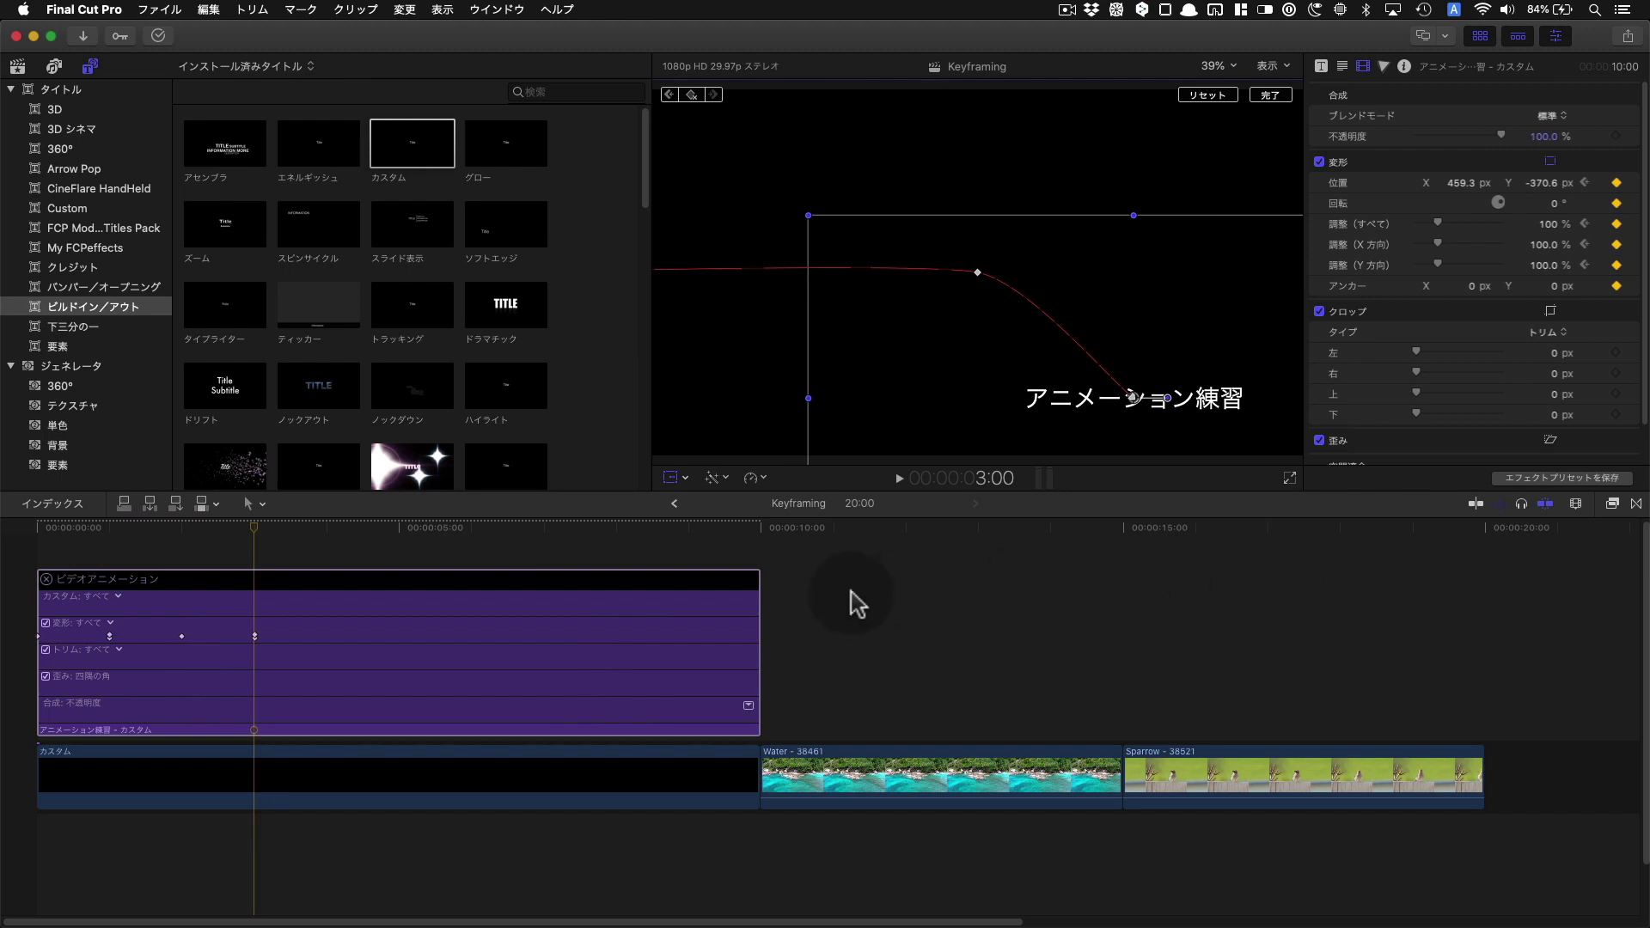
{"action": "left_click", "coordinate": [1270, 95]}
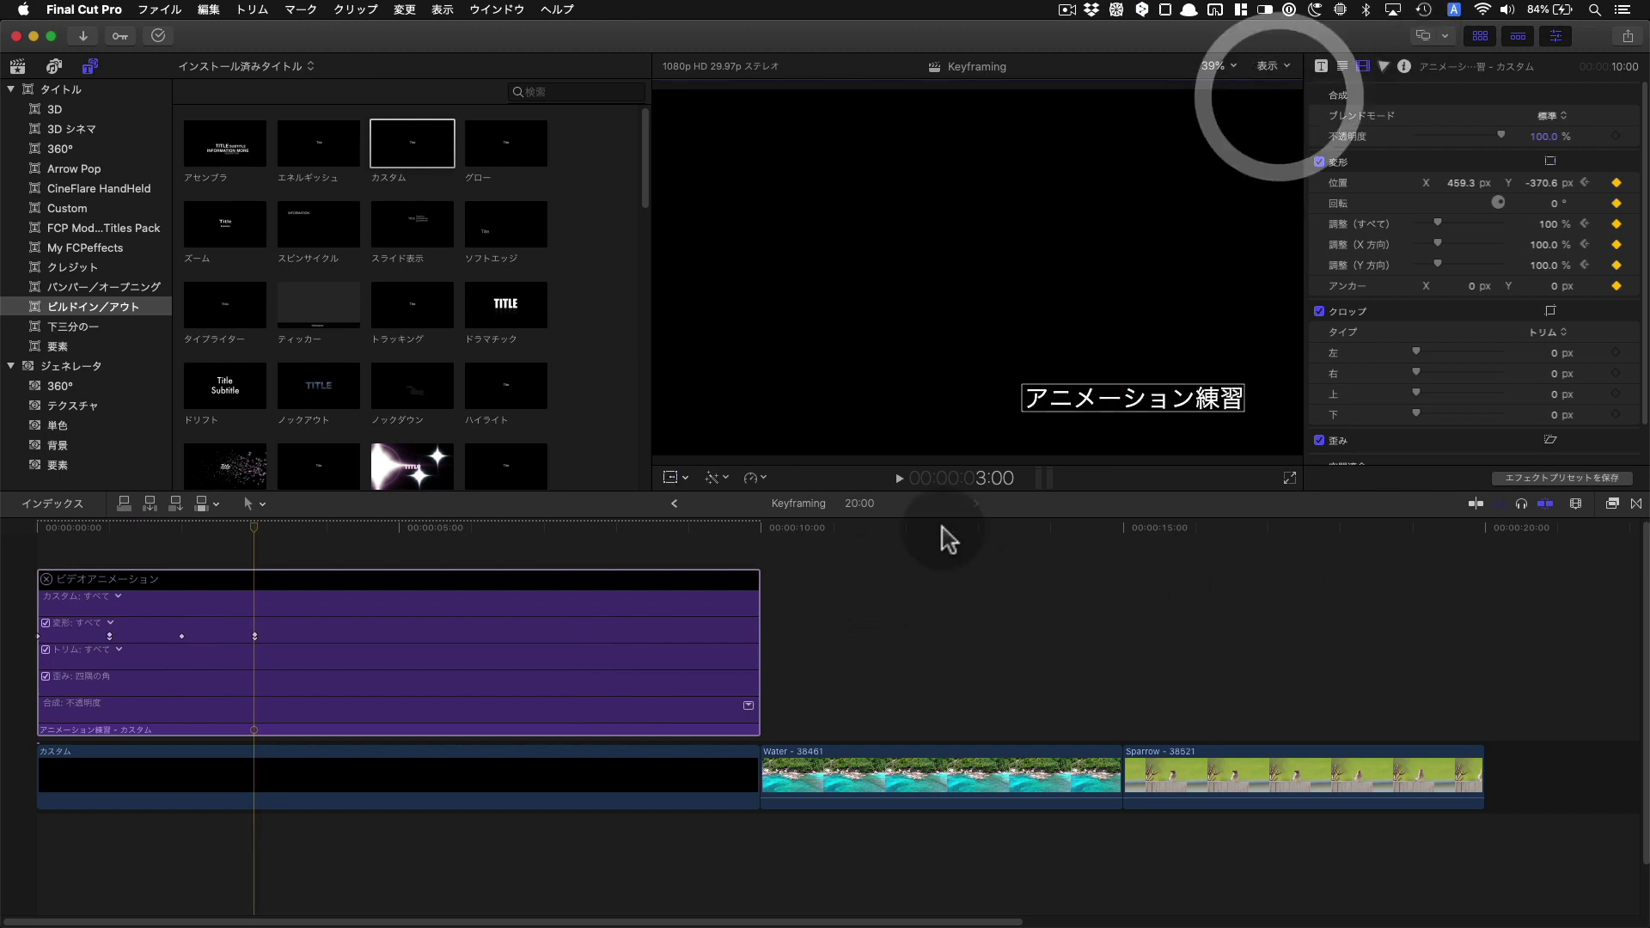
- Drag the タイル effect from the タイリング category onto the Water - 38461 clip
{"action": "left_click", "coordinate": [1613, 511]}
{"action": "left_click", "coordinate": [1294, 710]}
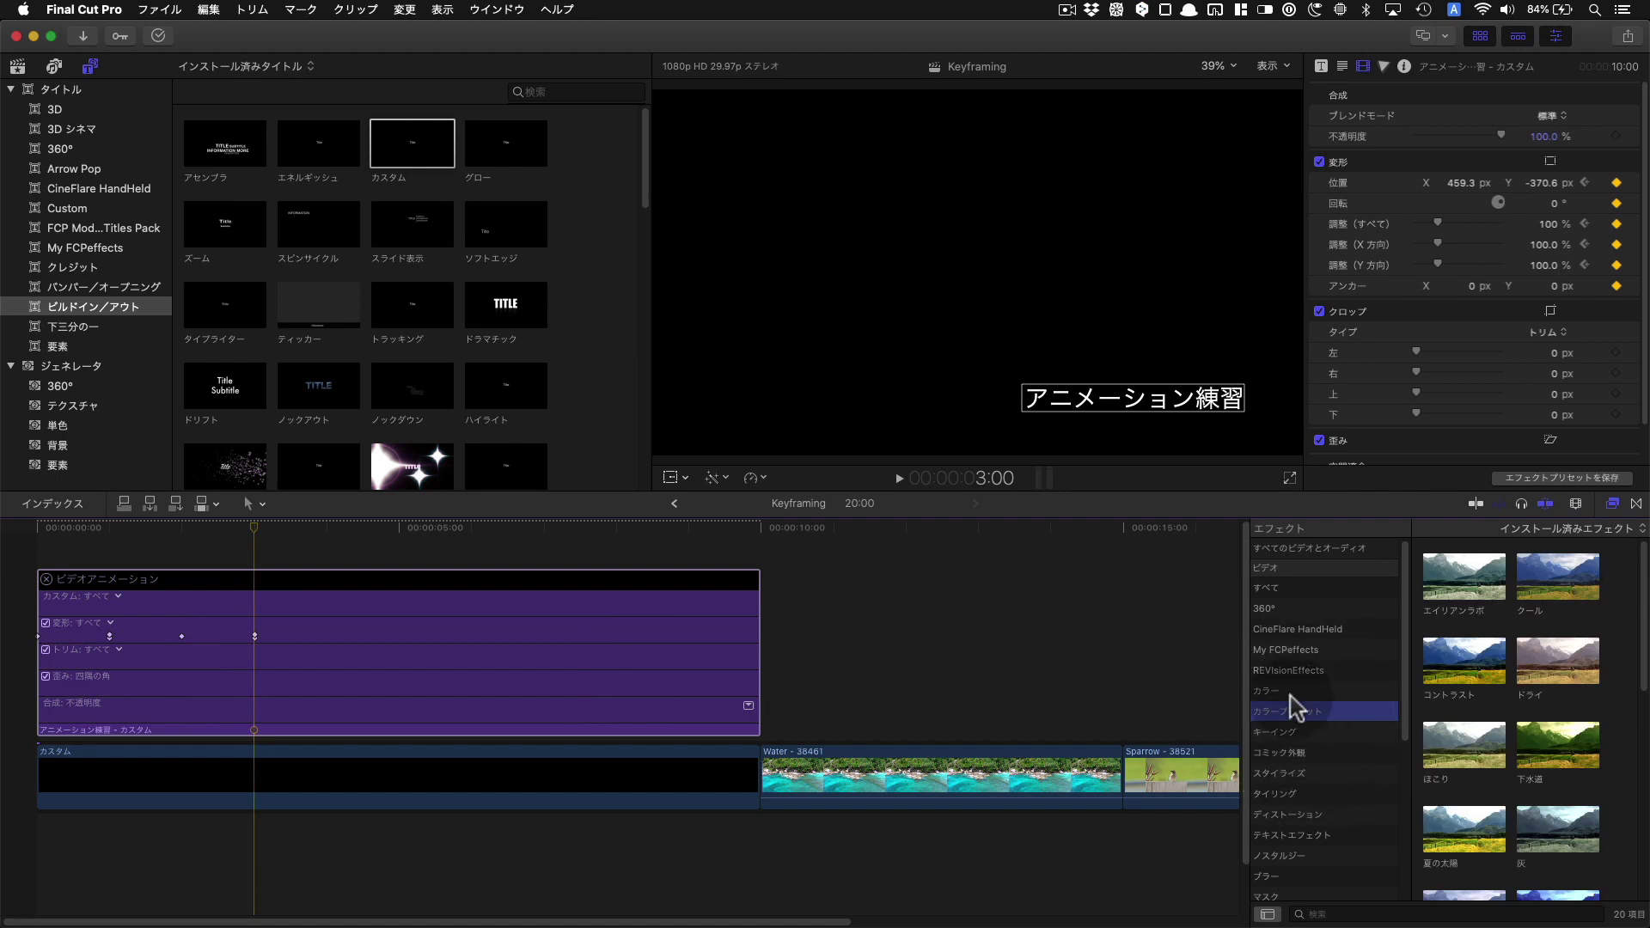
{"action": "scroll", "coordinate": [1311, 743], "scroll_direction": "down", "scroll_amount": 3}
{"action": "left_click", "coordinate": [1307, 695]}
{"action": "left_click", "coordinate": [899, 765]}
{"action": "left_click_drag", "start_coordinate": [1555, 612], "coordinate": [772, 791]}
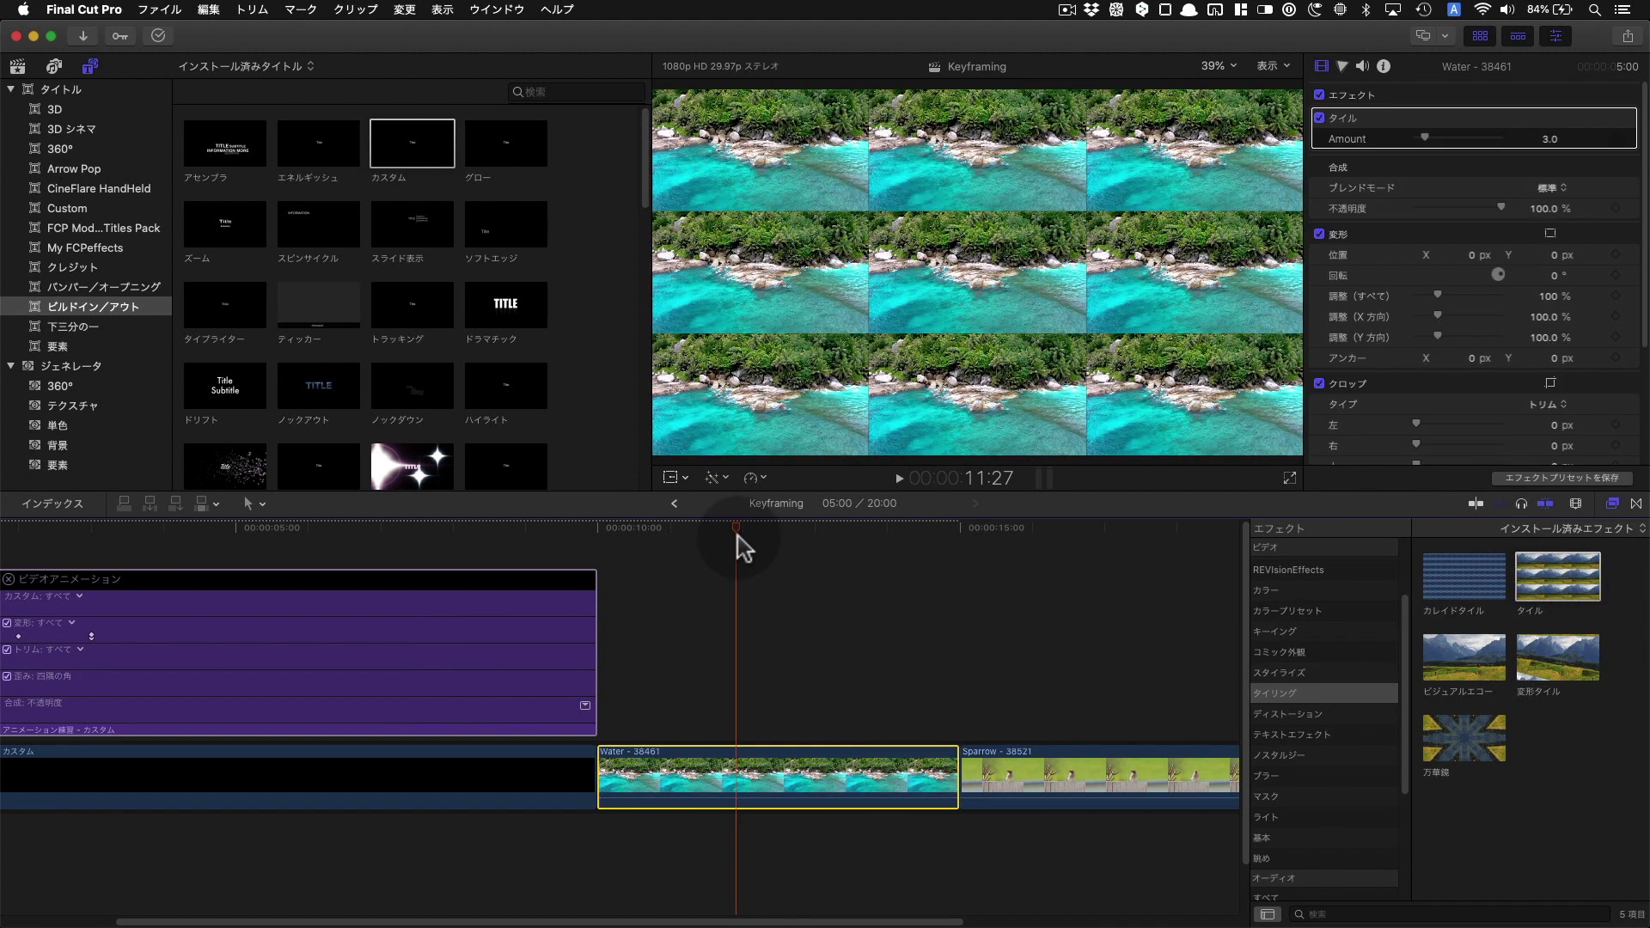
- Scrub the tiled Water clip, select the タイル effect in the inspector, and return to the clip start
{"action": "left_click_drag", "start_coordinate": [739, 544], "coordinate": [756, 548]}
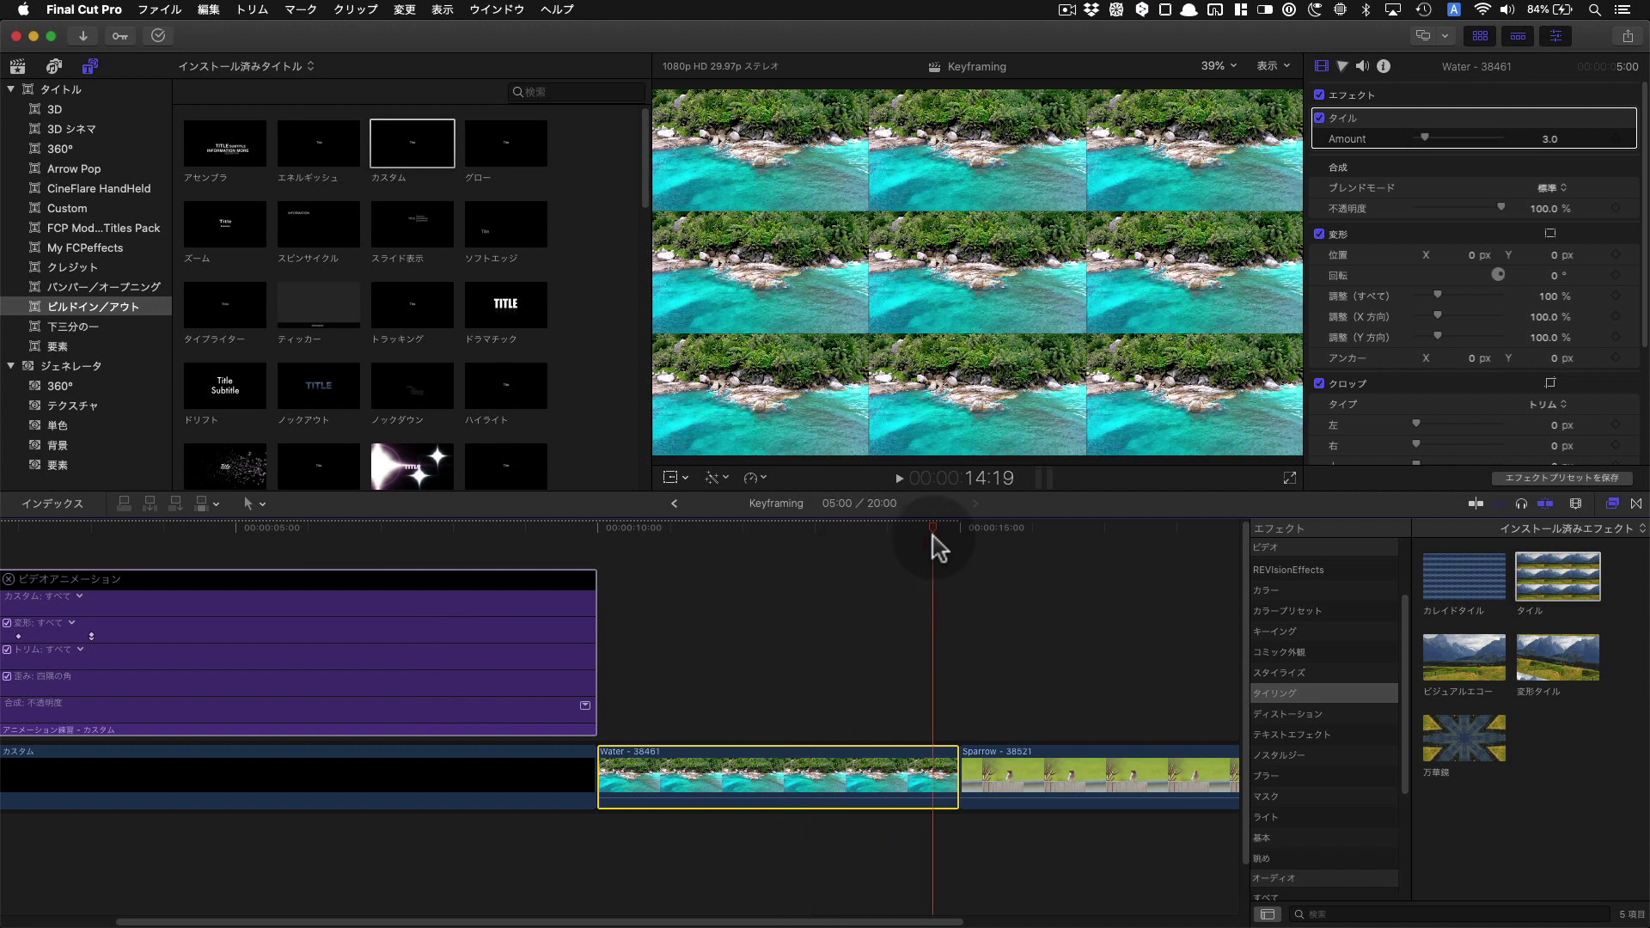
{"action": "left_click_drag", "start_coordinate": [756, 548], "coordinate": [928, 543]}
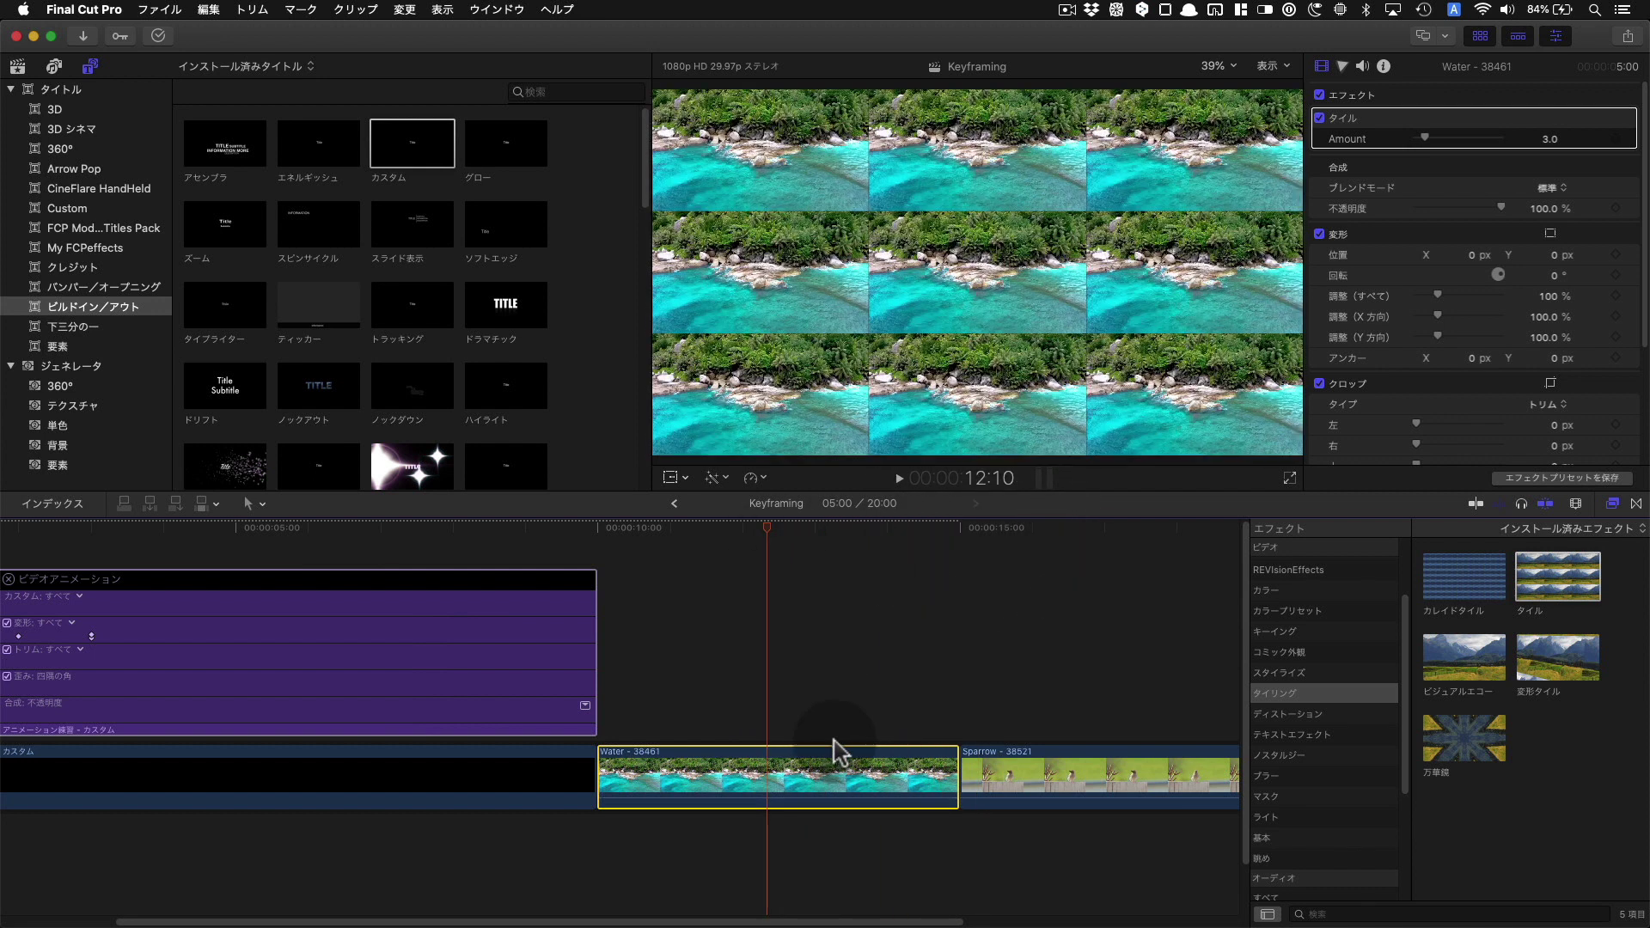
{"action": "left_click", "coordinate": [1433, 142]}
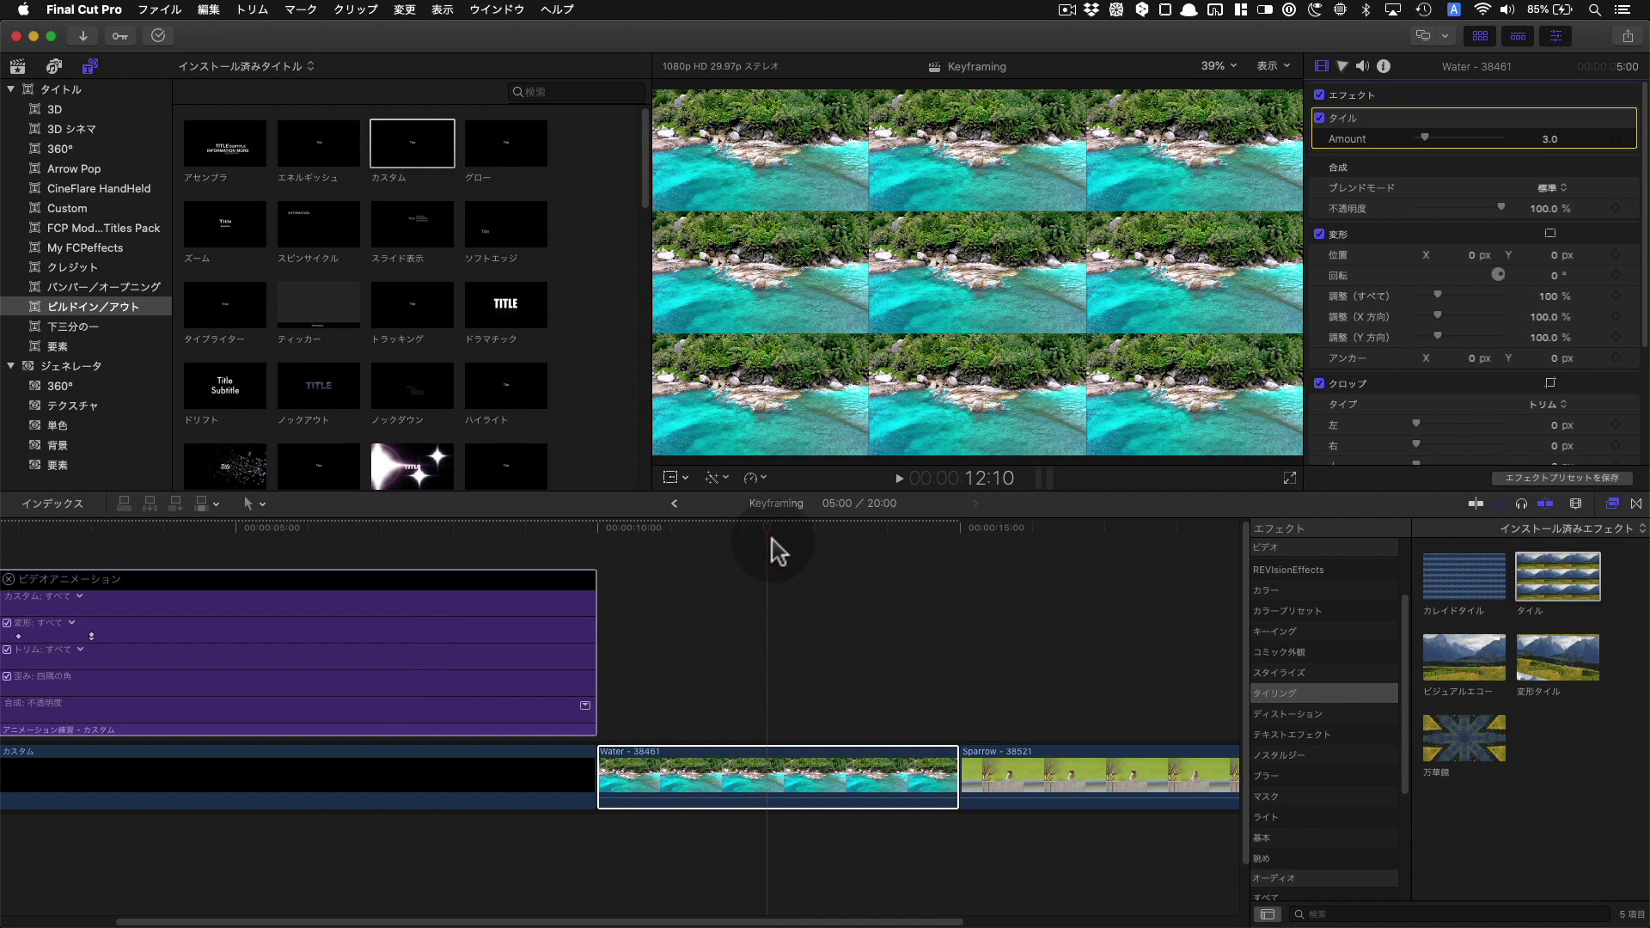
{"action": "left_click_drag", "start_coordinate": [775, 527], "coordinate": [602, 565]}
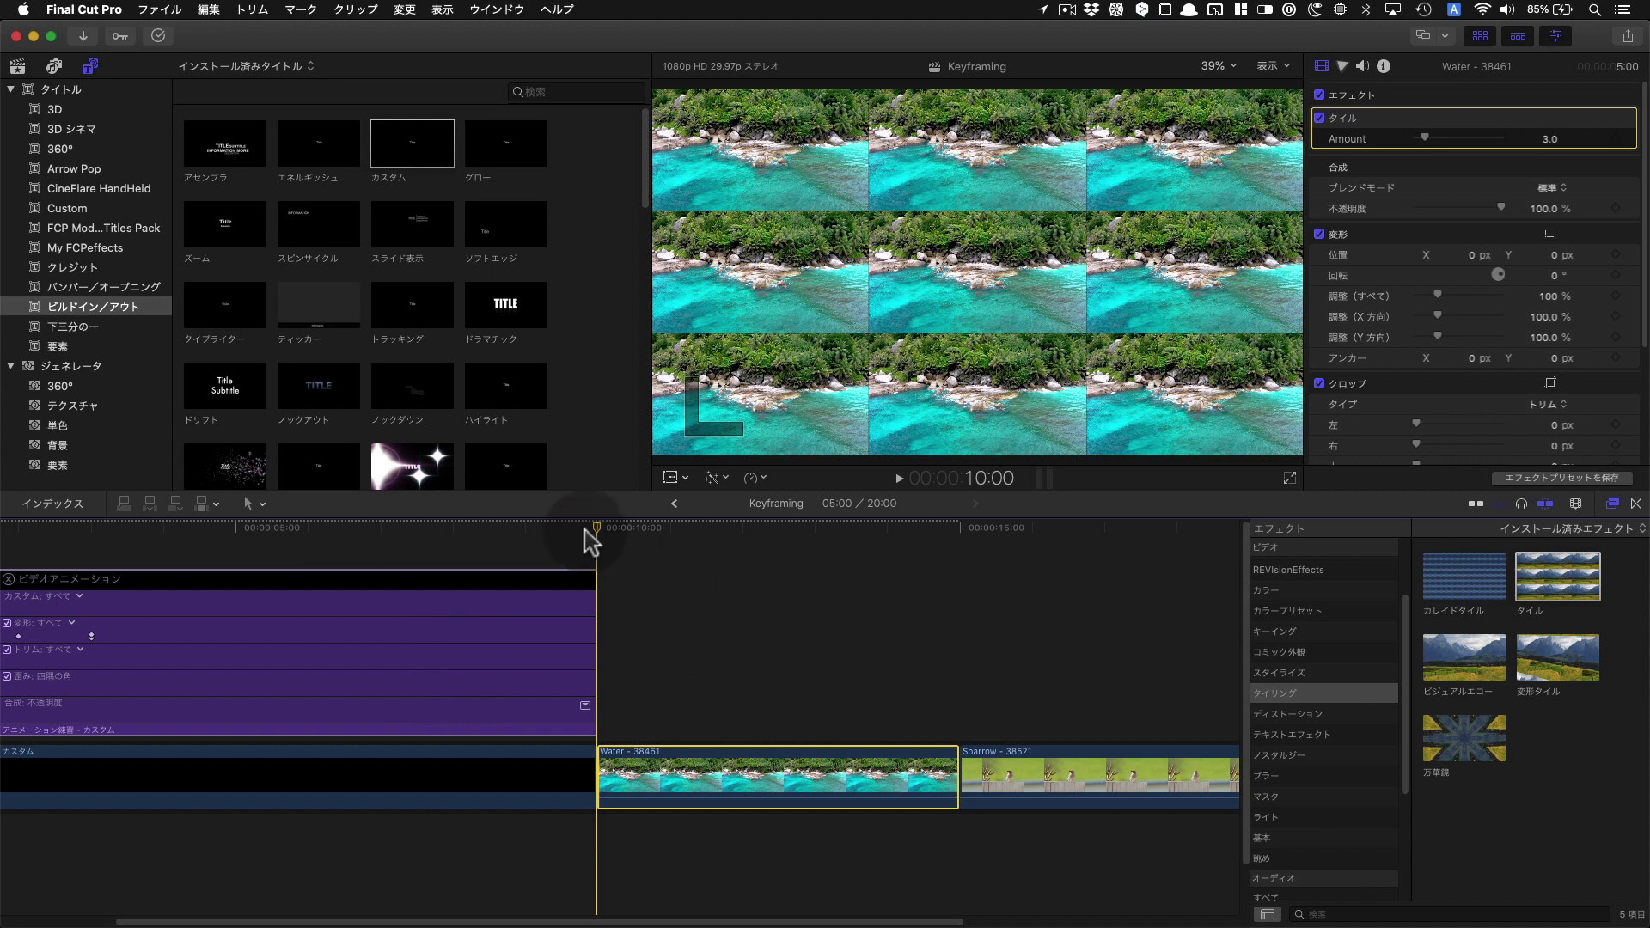
- Add a Tile Amount keyframe at the Water clip's start and lower it to 1.0
{"action": "left_click", "coordinate": [597, 559]}
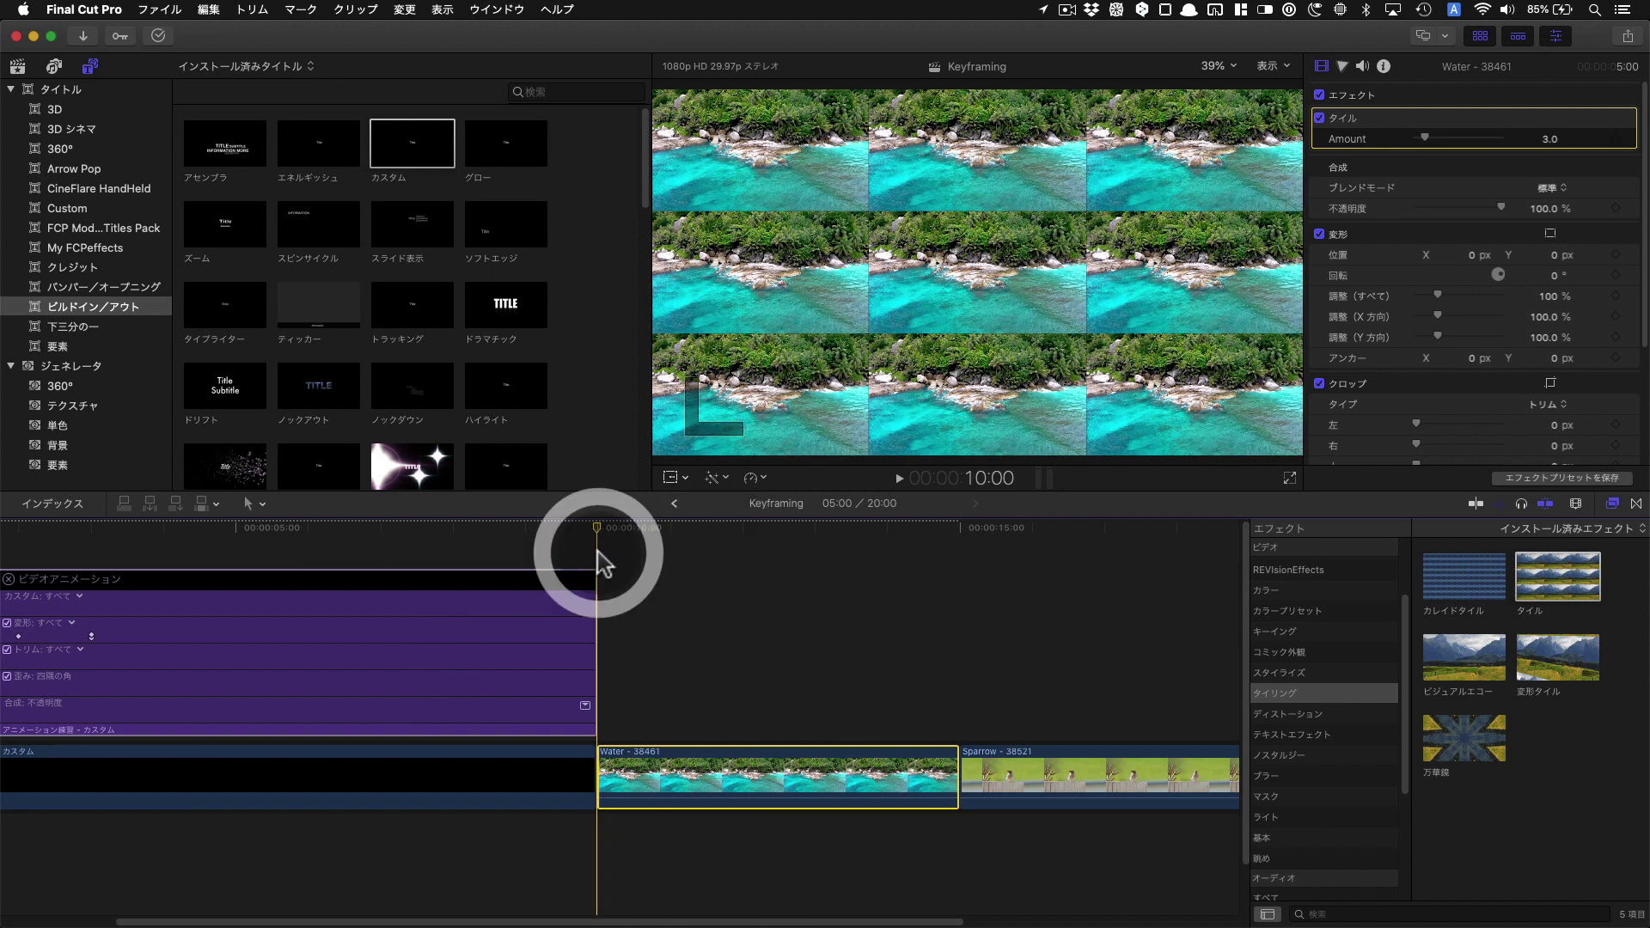
{"action": "left_click", "coordinate": [1616, 139]}
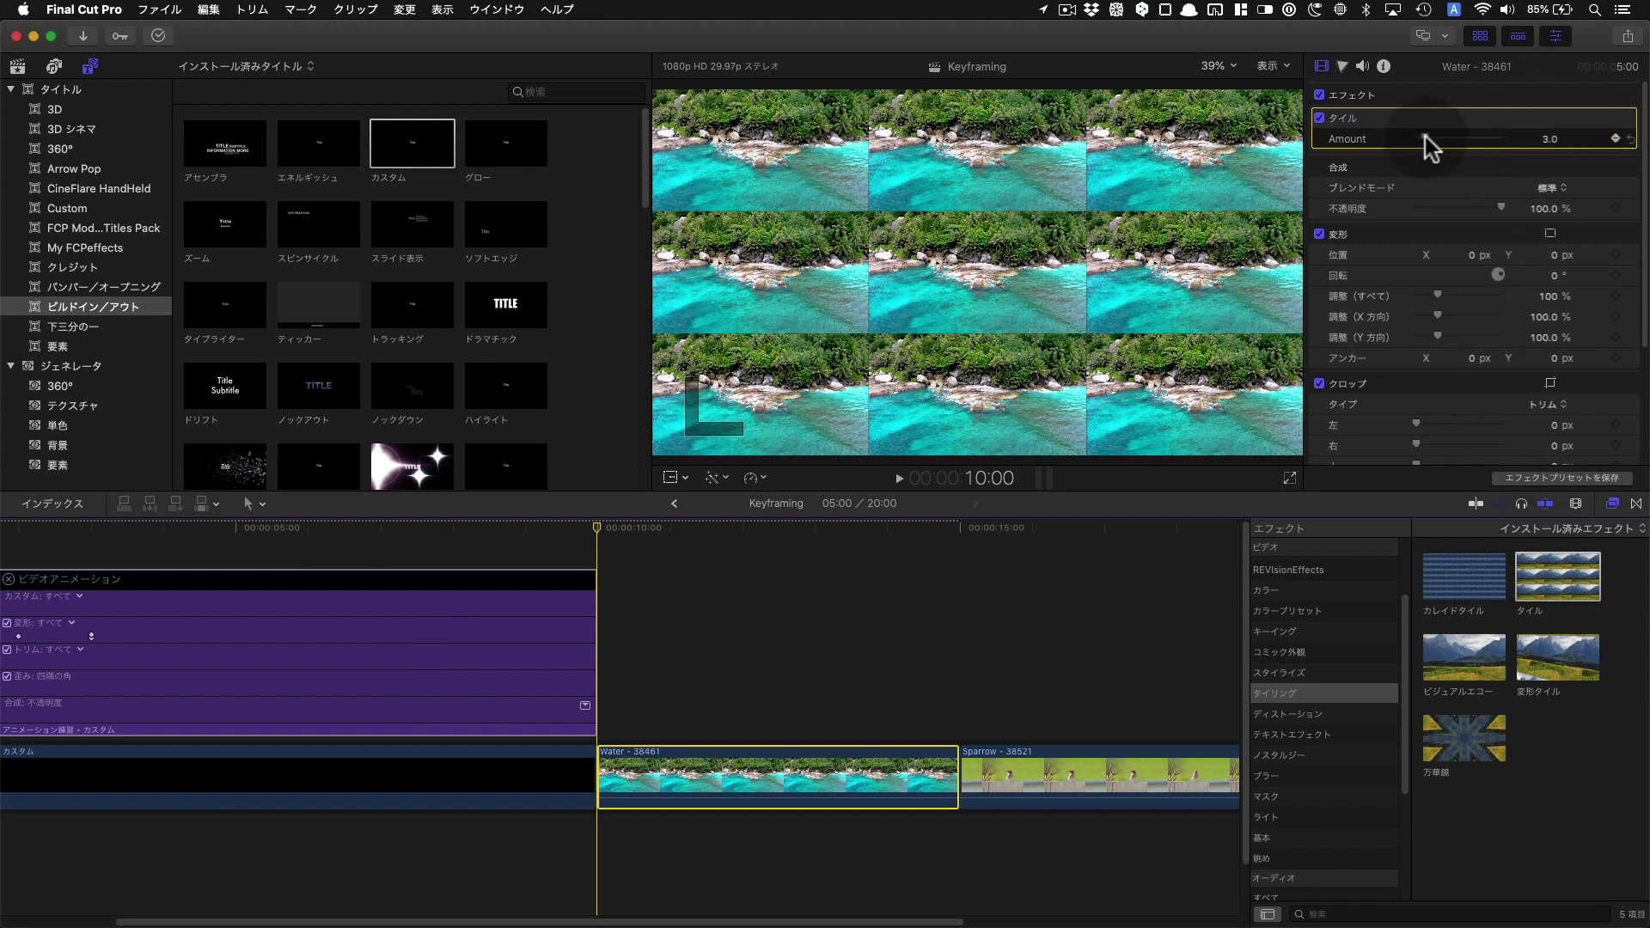
{"action": "left_click_drag", "start_coordinate": [1426, 141], "coordinate": [1386, 137]}
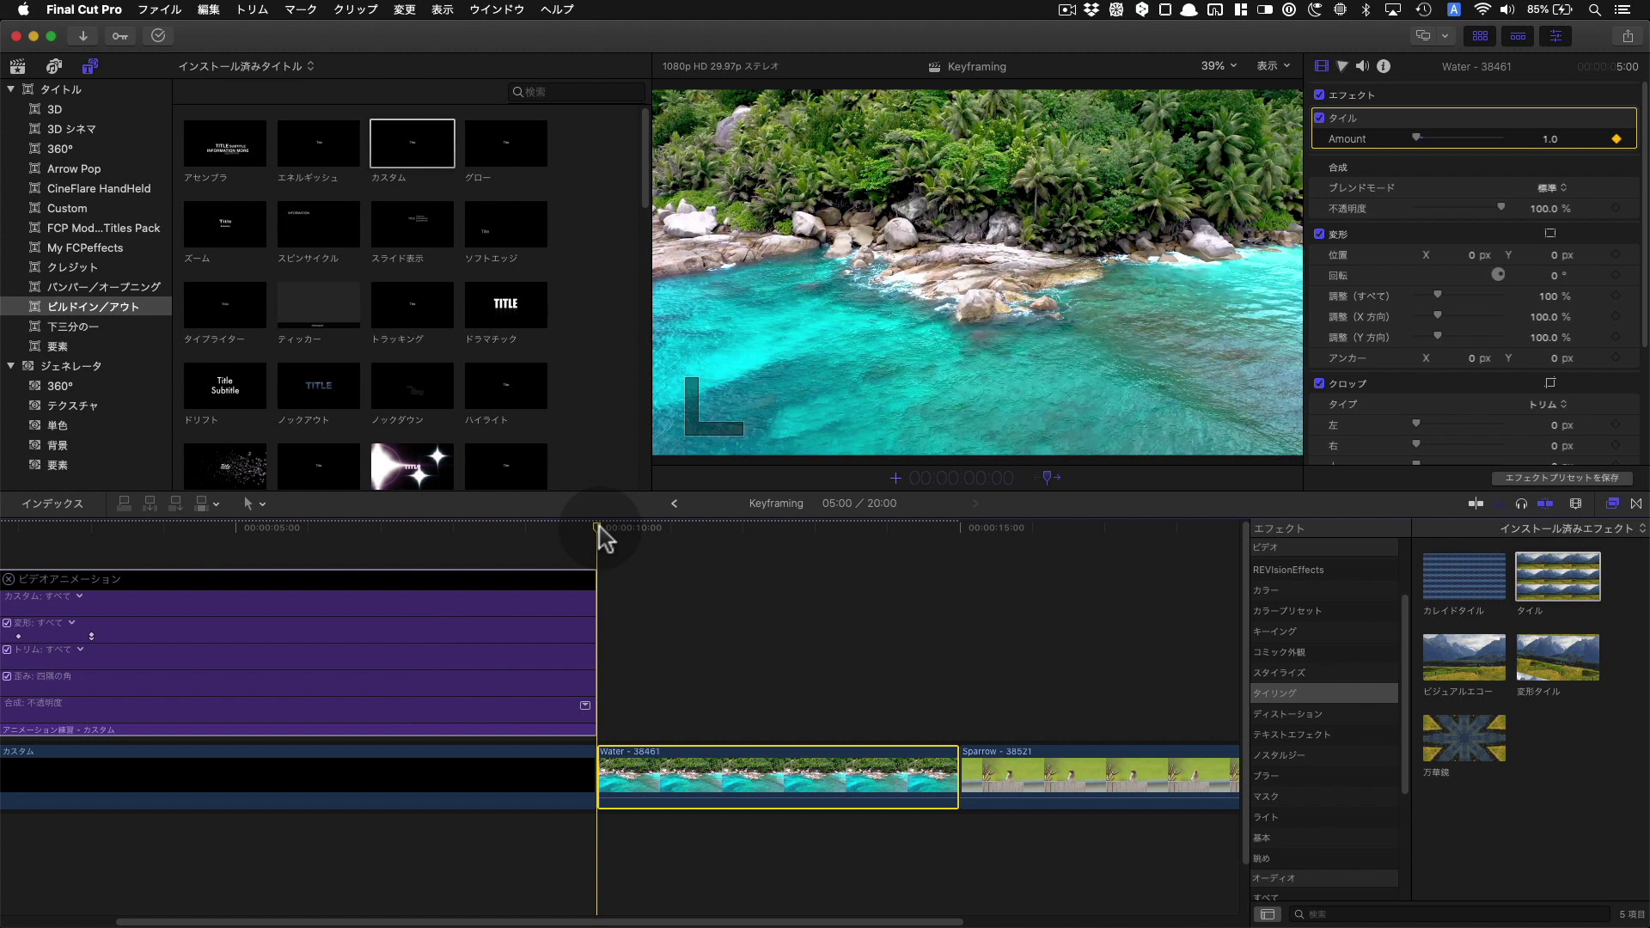
- Add further Tile Amount keyframes at 13:00 and 14:29
{"action": "key", "text": "Return"}
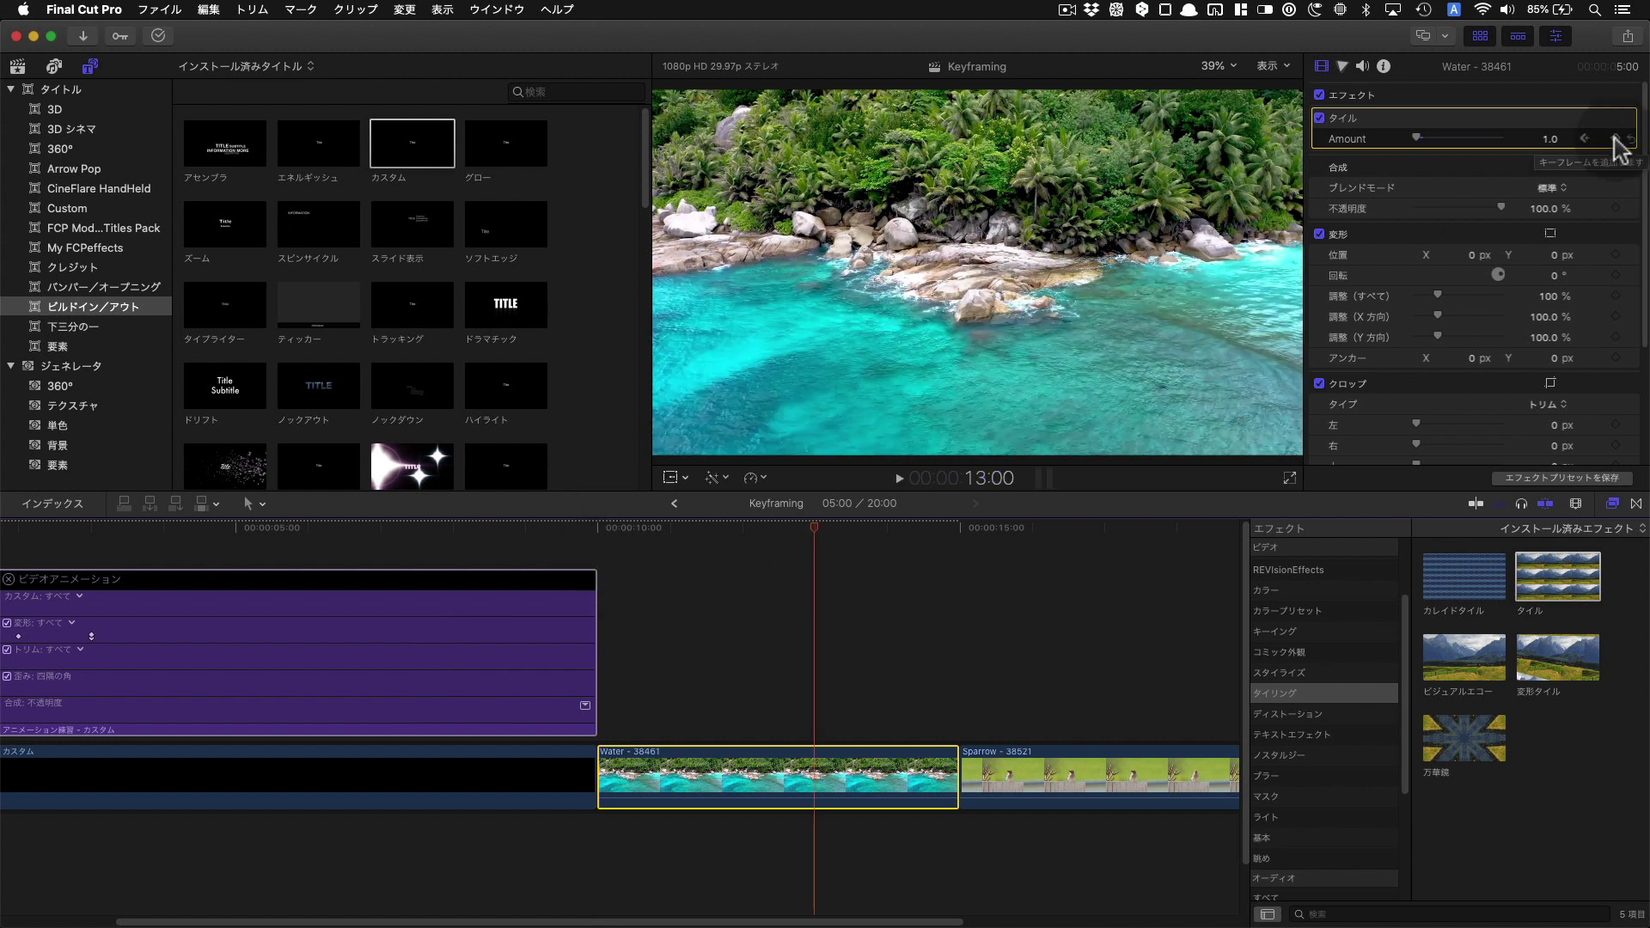
{"action": "left_click", "coordinate": [1616, 141]}
{"action": "left_click", "coordinate": [870, 529]}
{"action": "left_click", "coordinate": [957, 528]}
{"action": "left_click", "coordinate": [1615, 139]}
{"action": "left_click", "coordinate": [856, 773]}
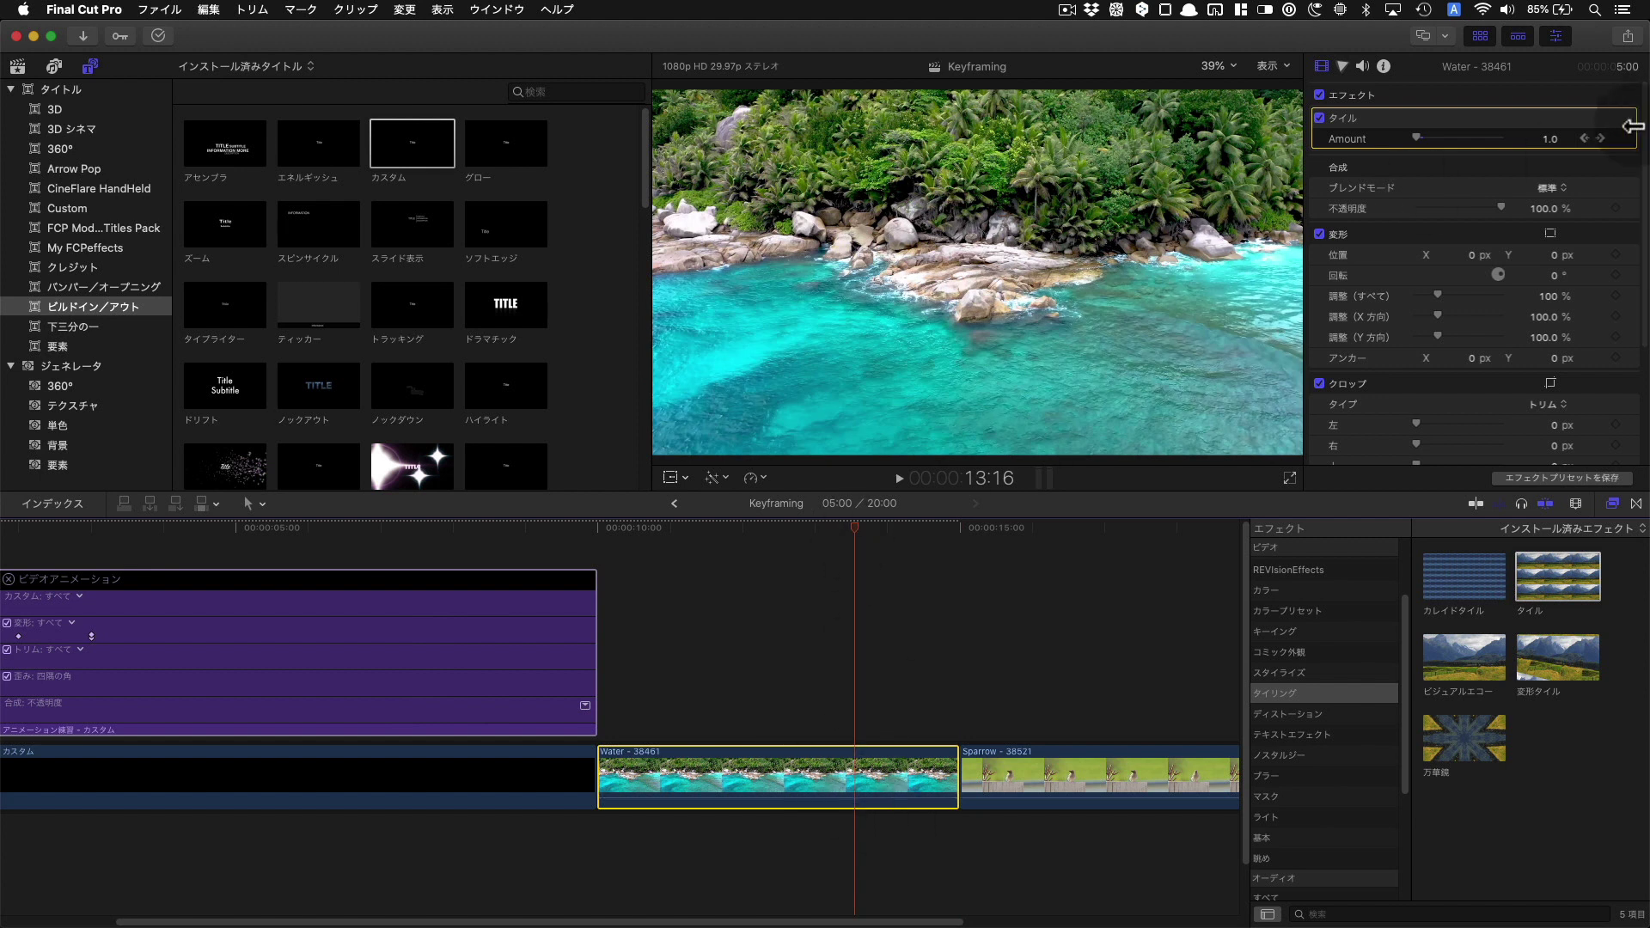
{"action": "left_click", "coordinate": [1583, 138]}
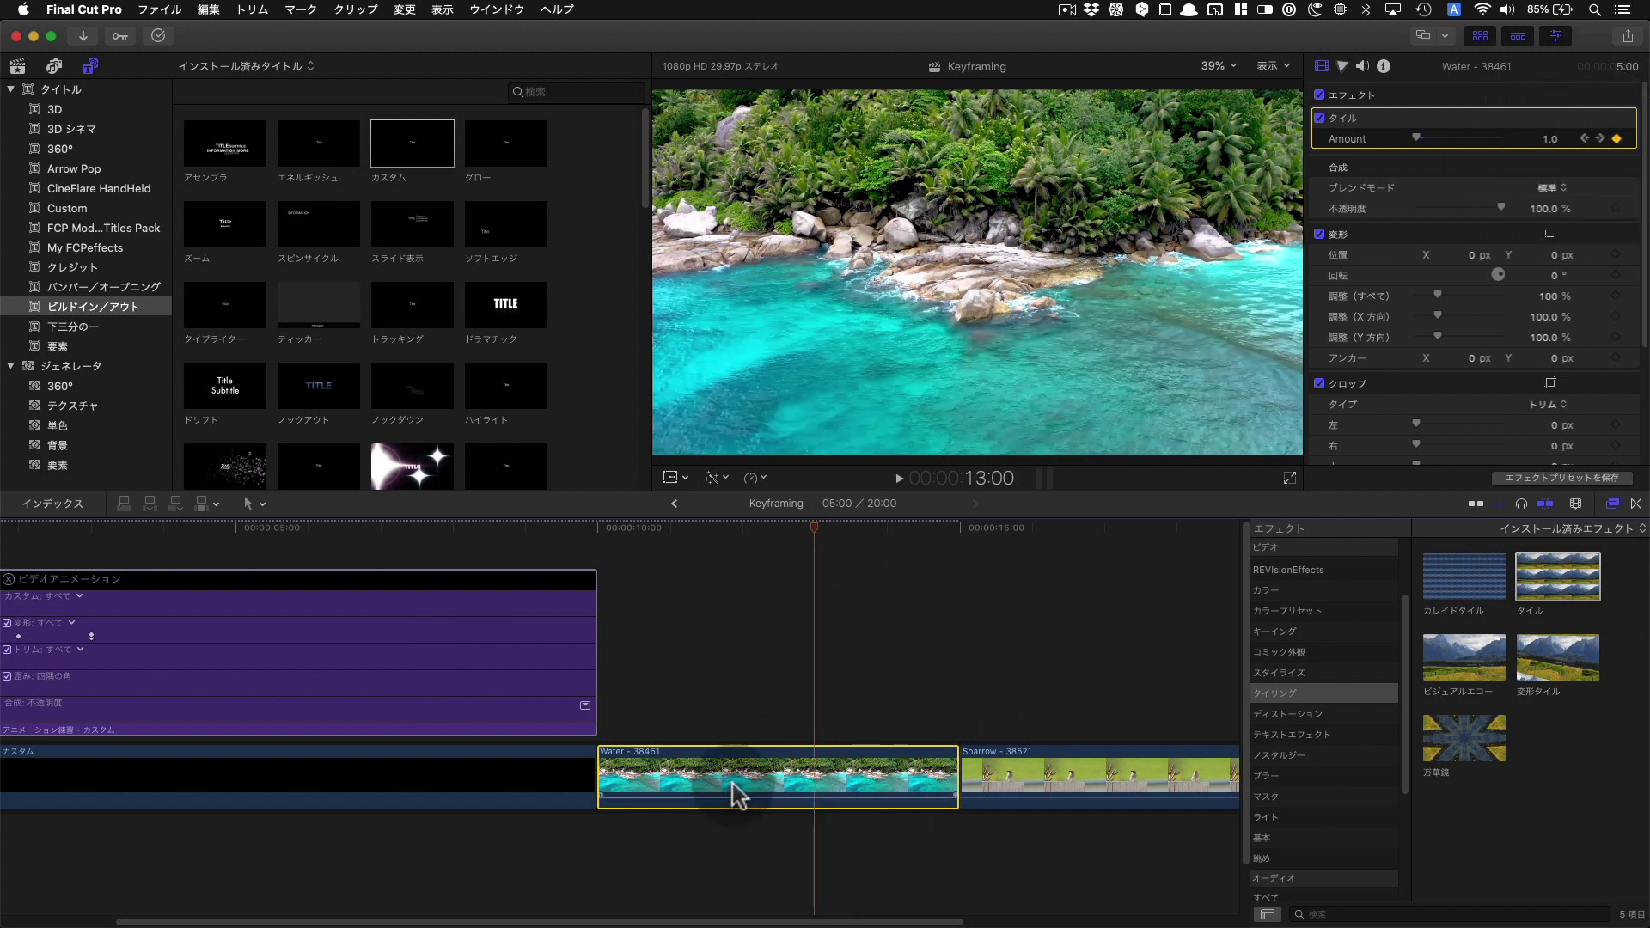
- Show the Water clip's タイル: Amount lane in the timeline and raise the final keyframe
{"action": "right_click", "coordinate": [788, 765]}
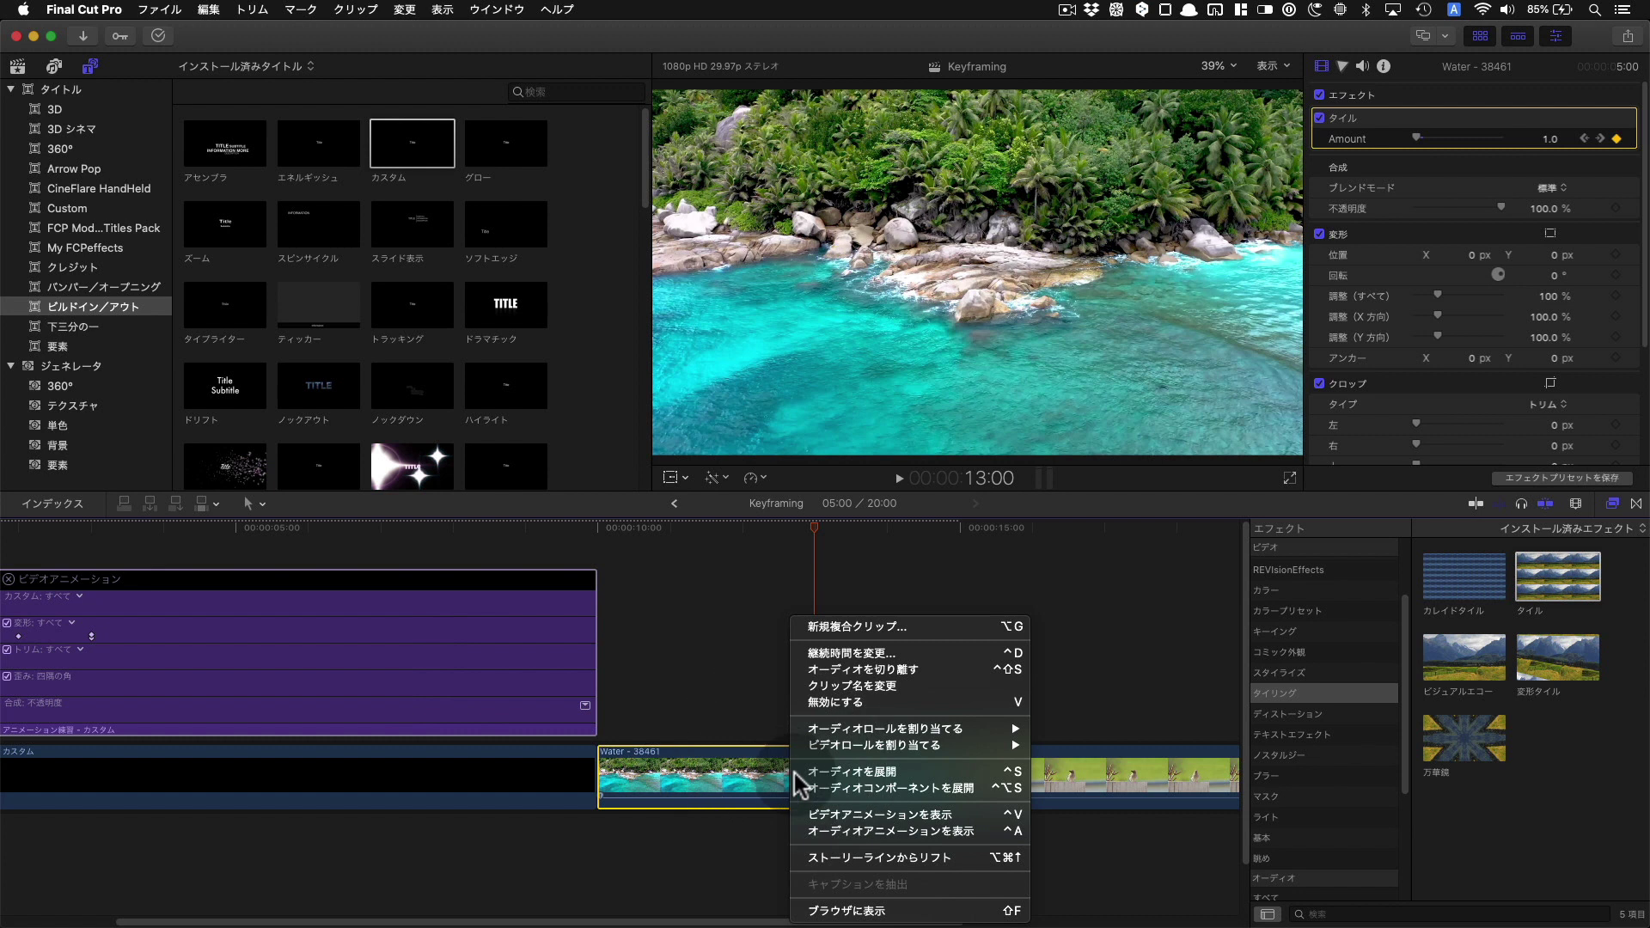
{"action": "left_click", "coordinate": [880, 815]}
{"action": "double_click", "coordinate": [688, 607]}
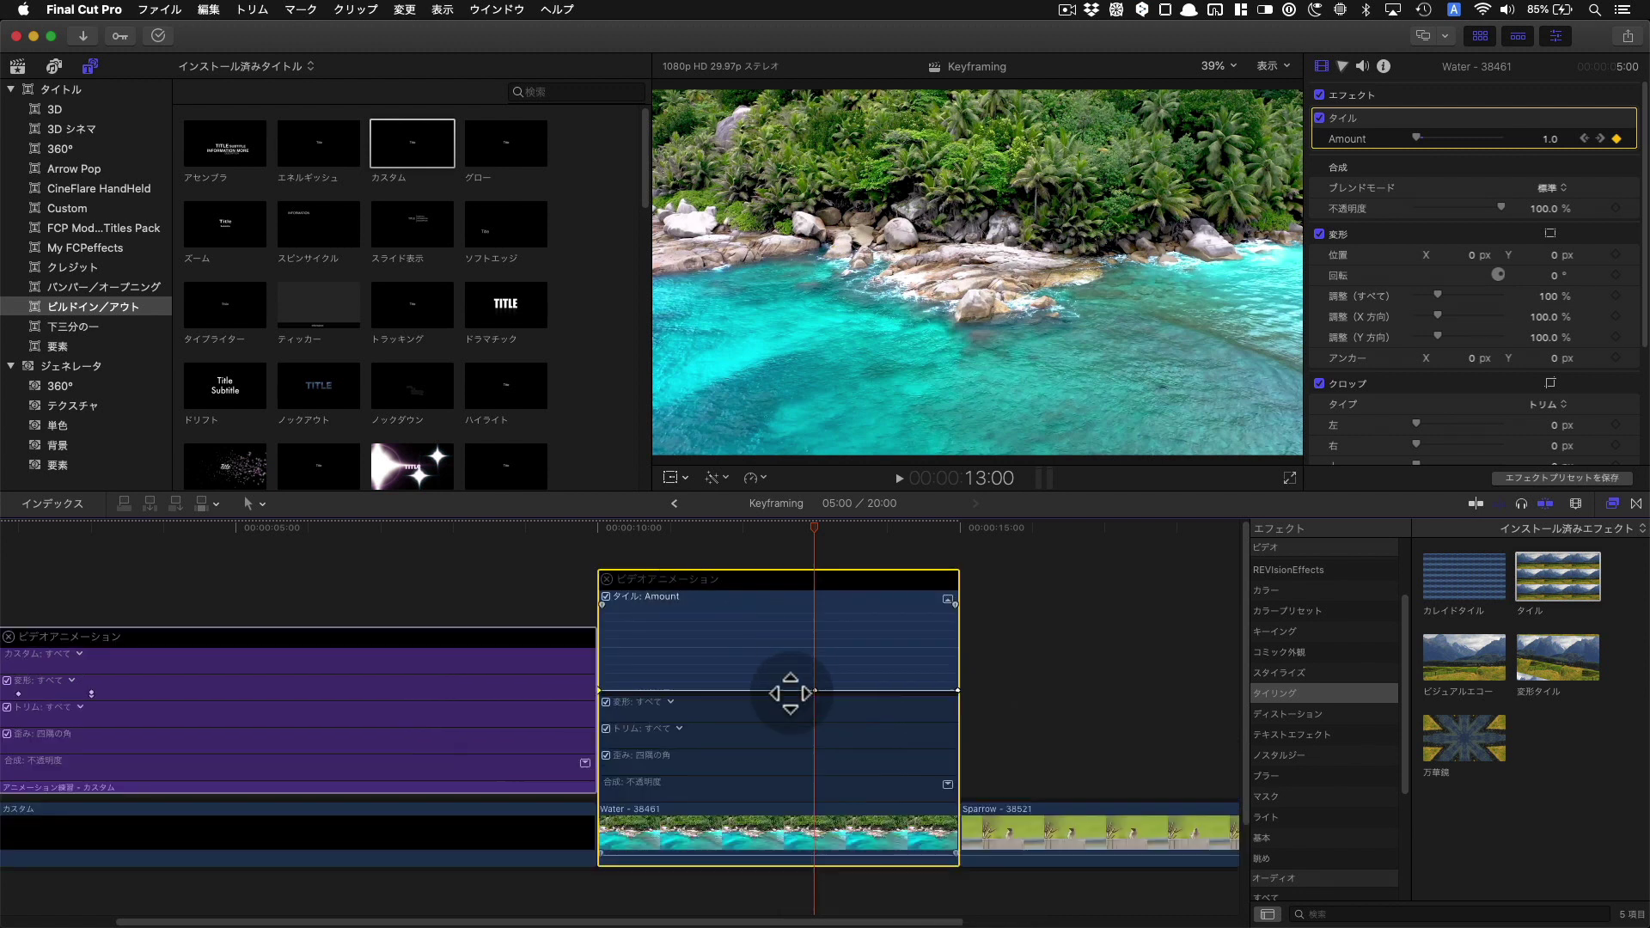
{"action": "mouse_move", "coordinate": [810, 691]}
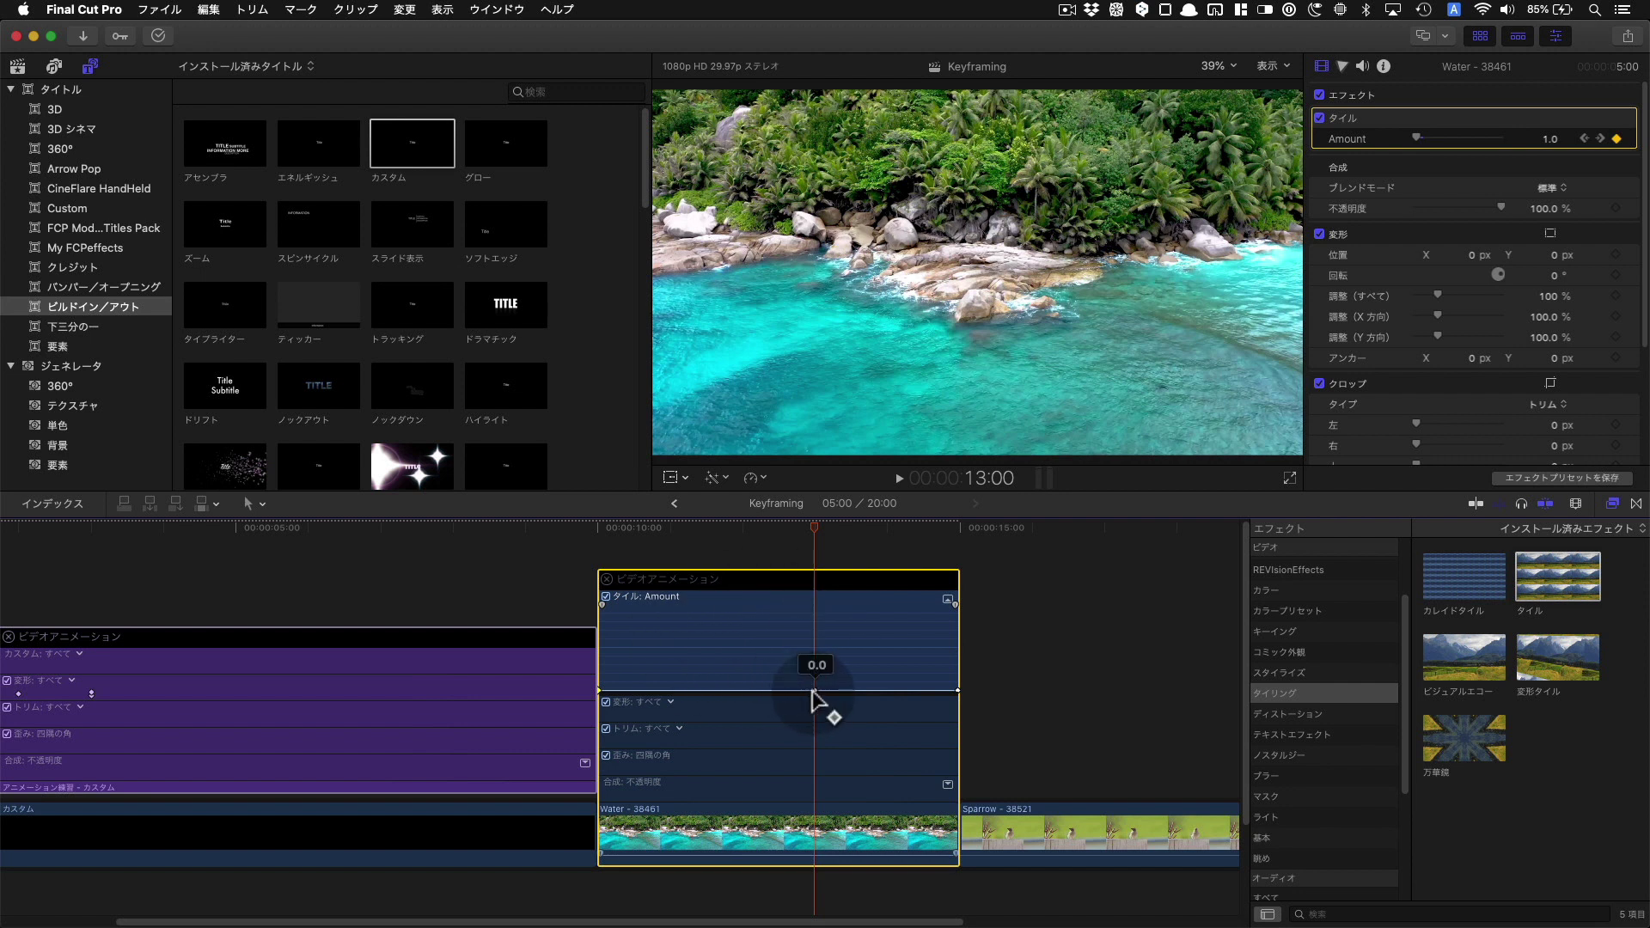
{"action": "left_click", "coordinate": [960, 690]}
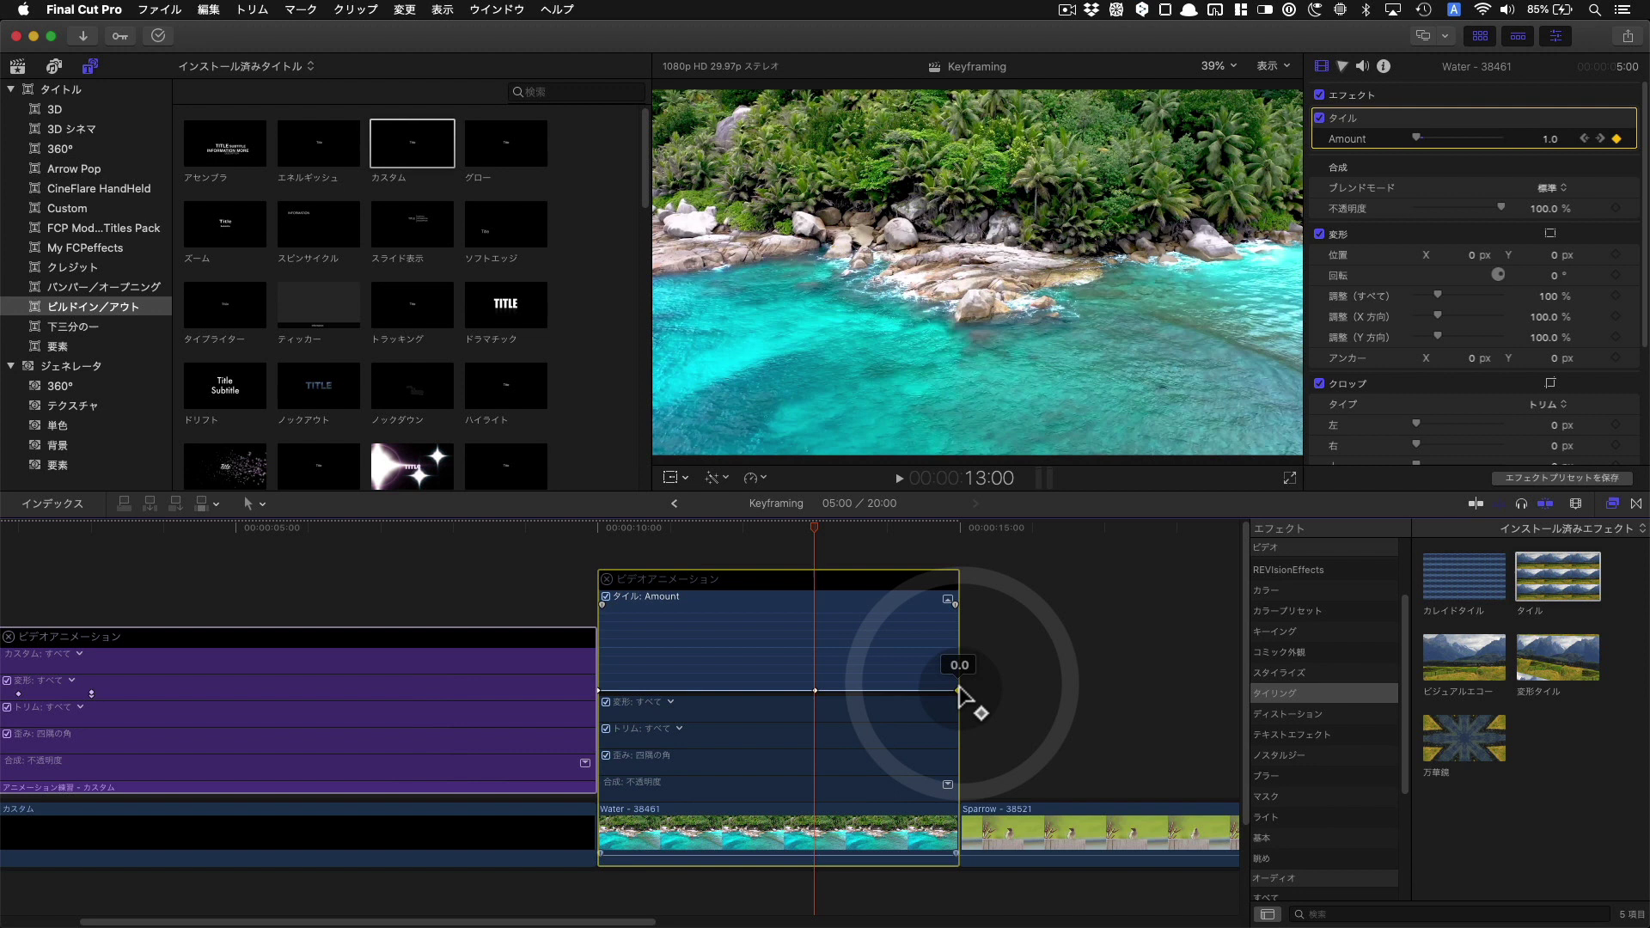
{"action": "left_click_drag", "start_coordinate": [959, 691], "coordinate": [959, 617]}
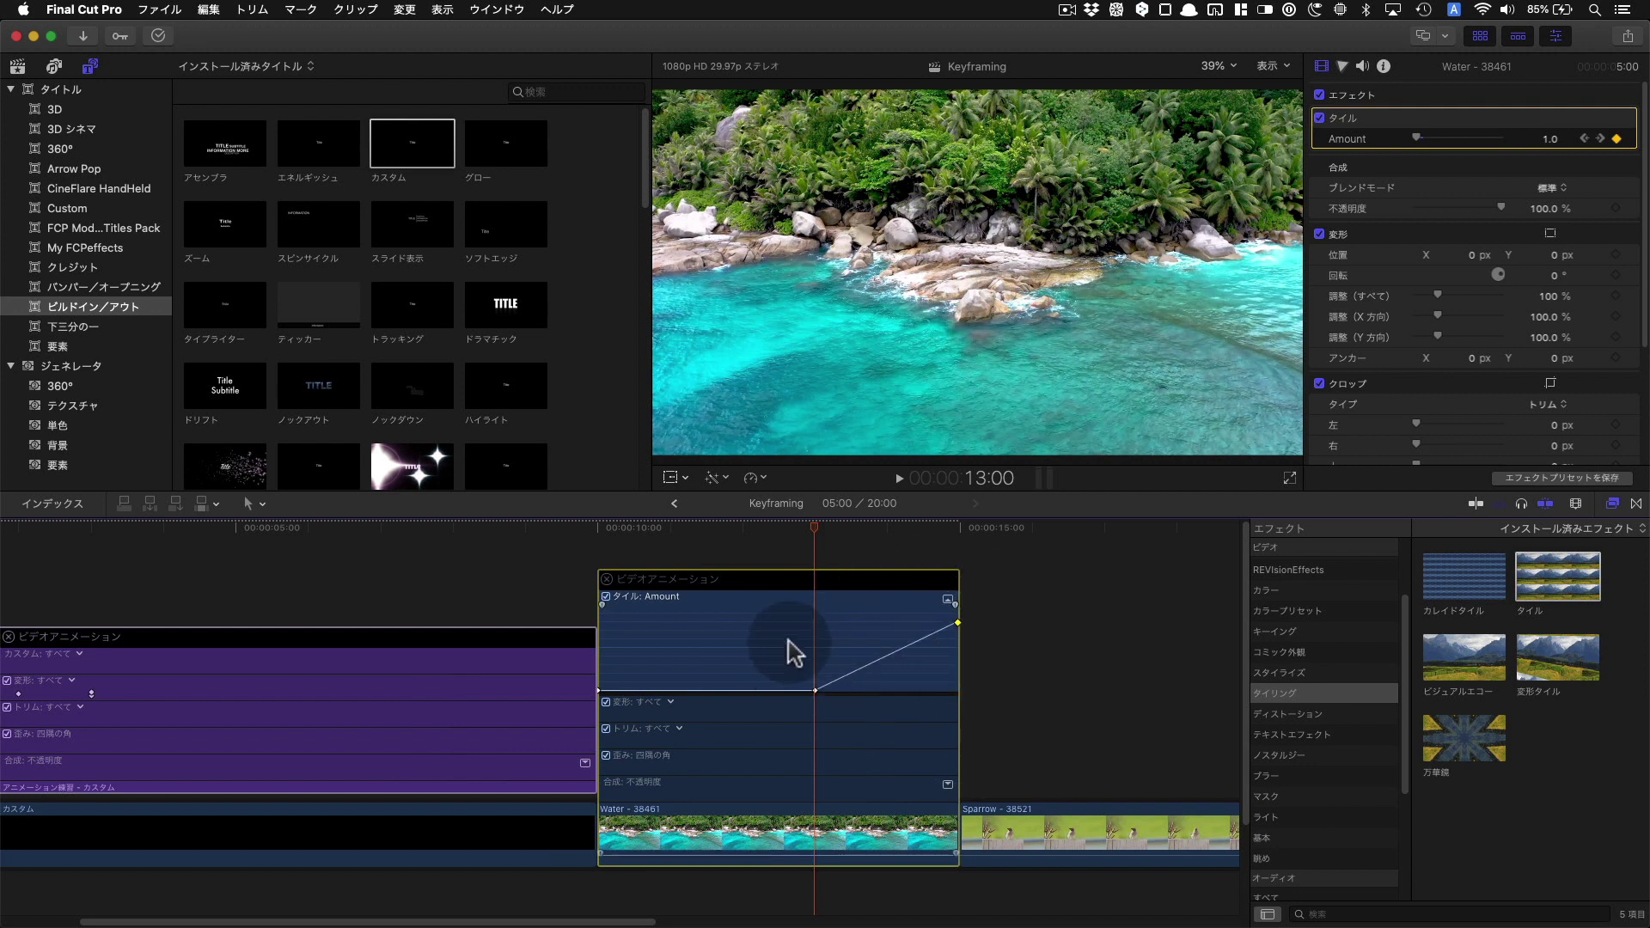
- Set the Tile Amount keyframe at 14:29 to exactly 9.0 and scrub to preview the ramp
{"action": "left_click", "coordinate": [1583, 139]}
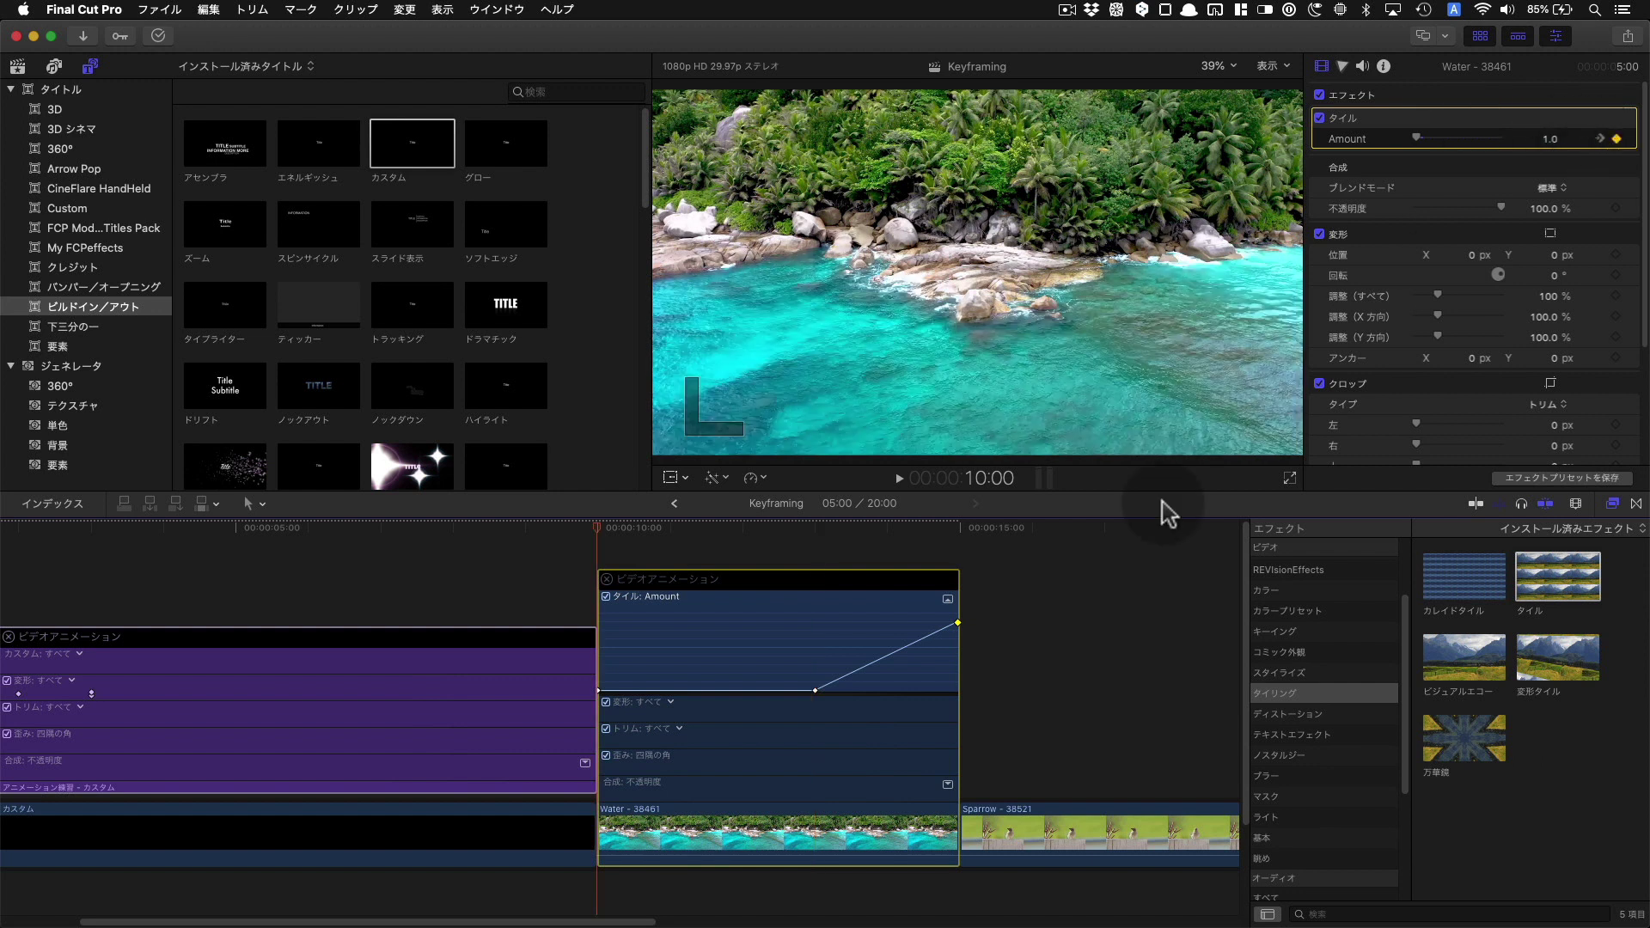
{"action": "left_click", "coordinate": [1598, 139]}
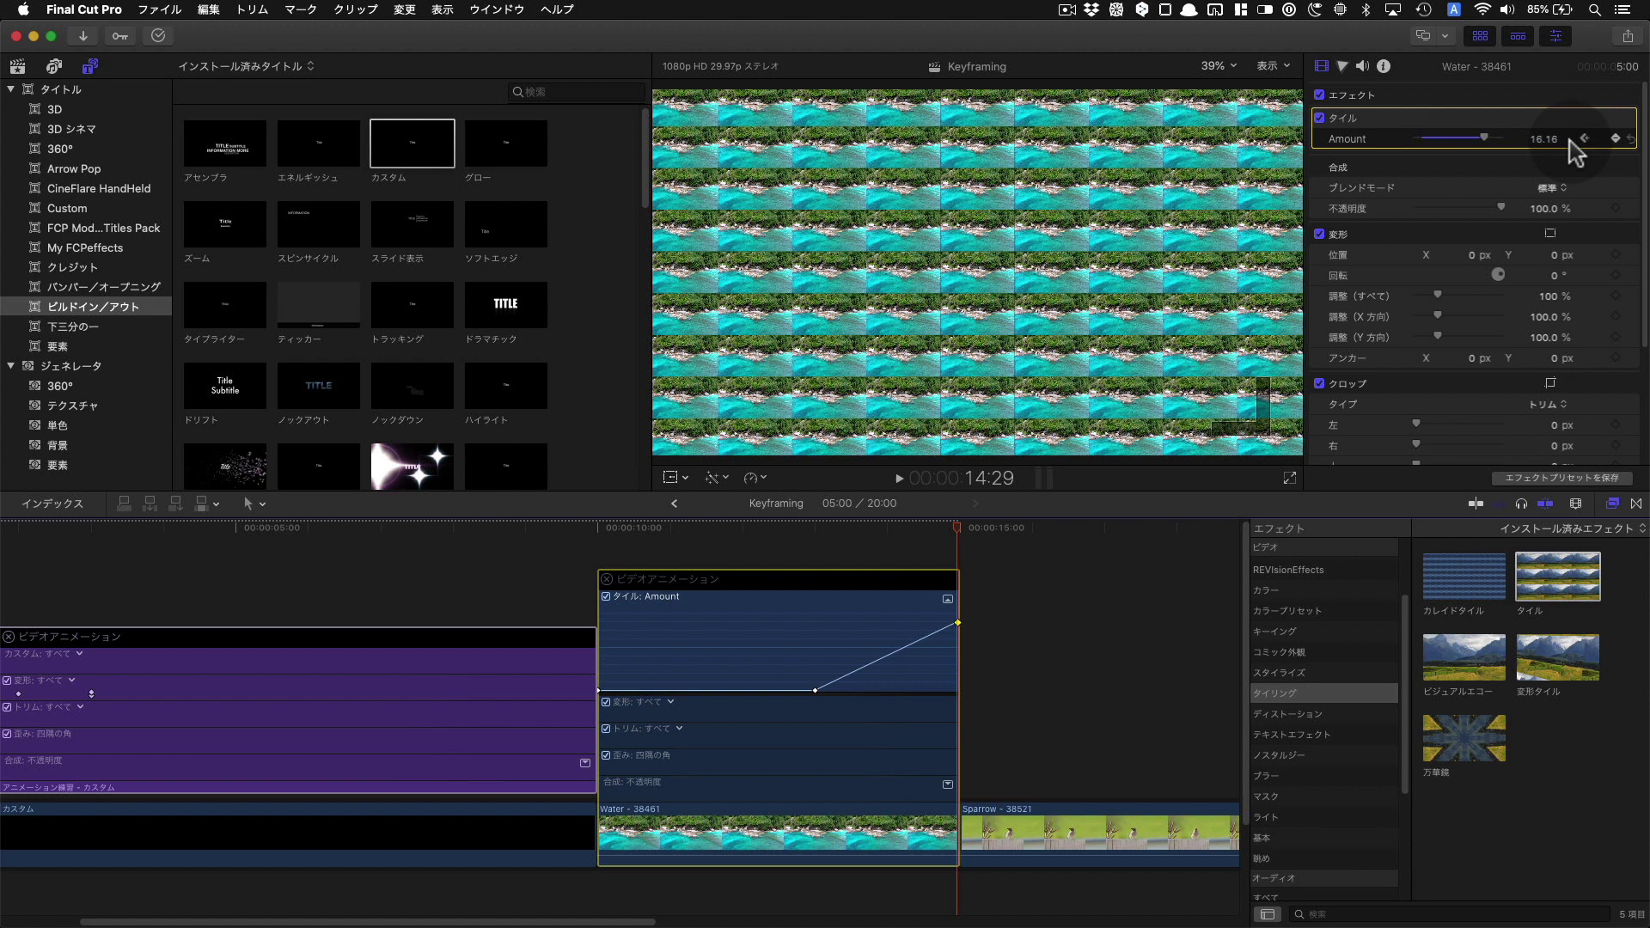
{"action": "left_click", "coordinate": [1540, 140]}
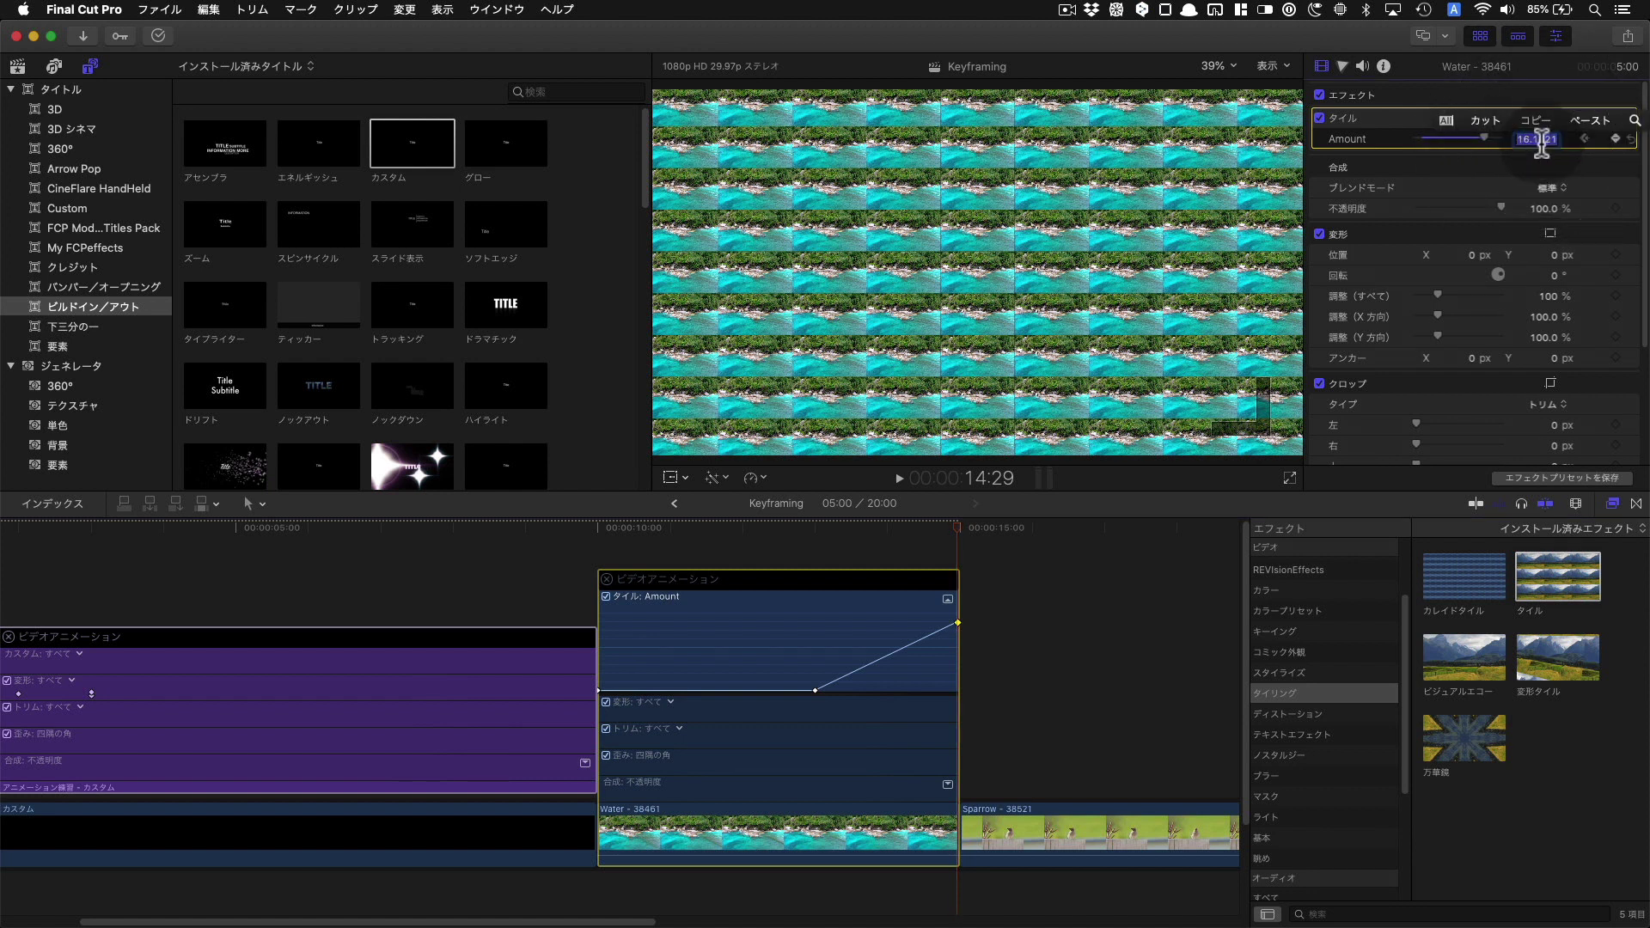
{"action": "type", "text": "9"}
{"action": "key", "text": "Return"}
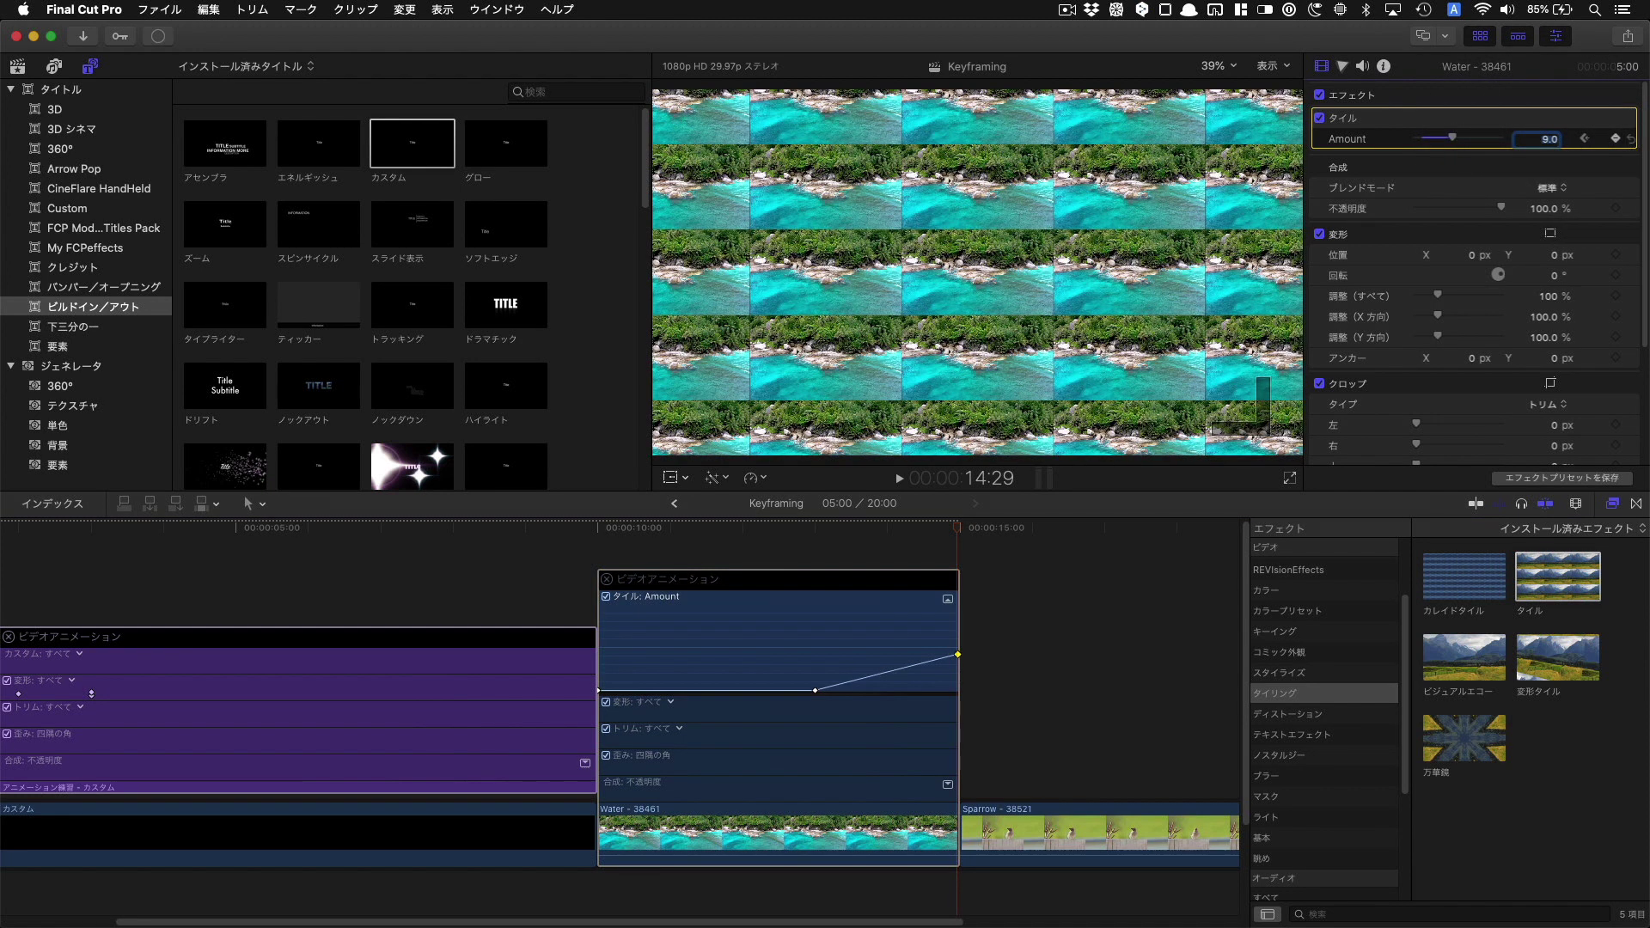
{"action": "left_click", "coordinate": [789, 533]}
{"action": "left_click_drag", "start_coordinate": [802, 541], "coordinate": [785, 538]}
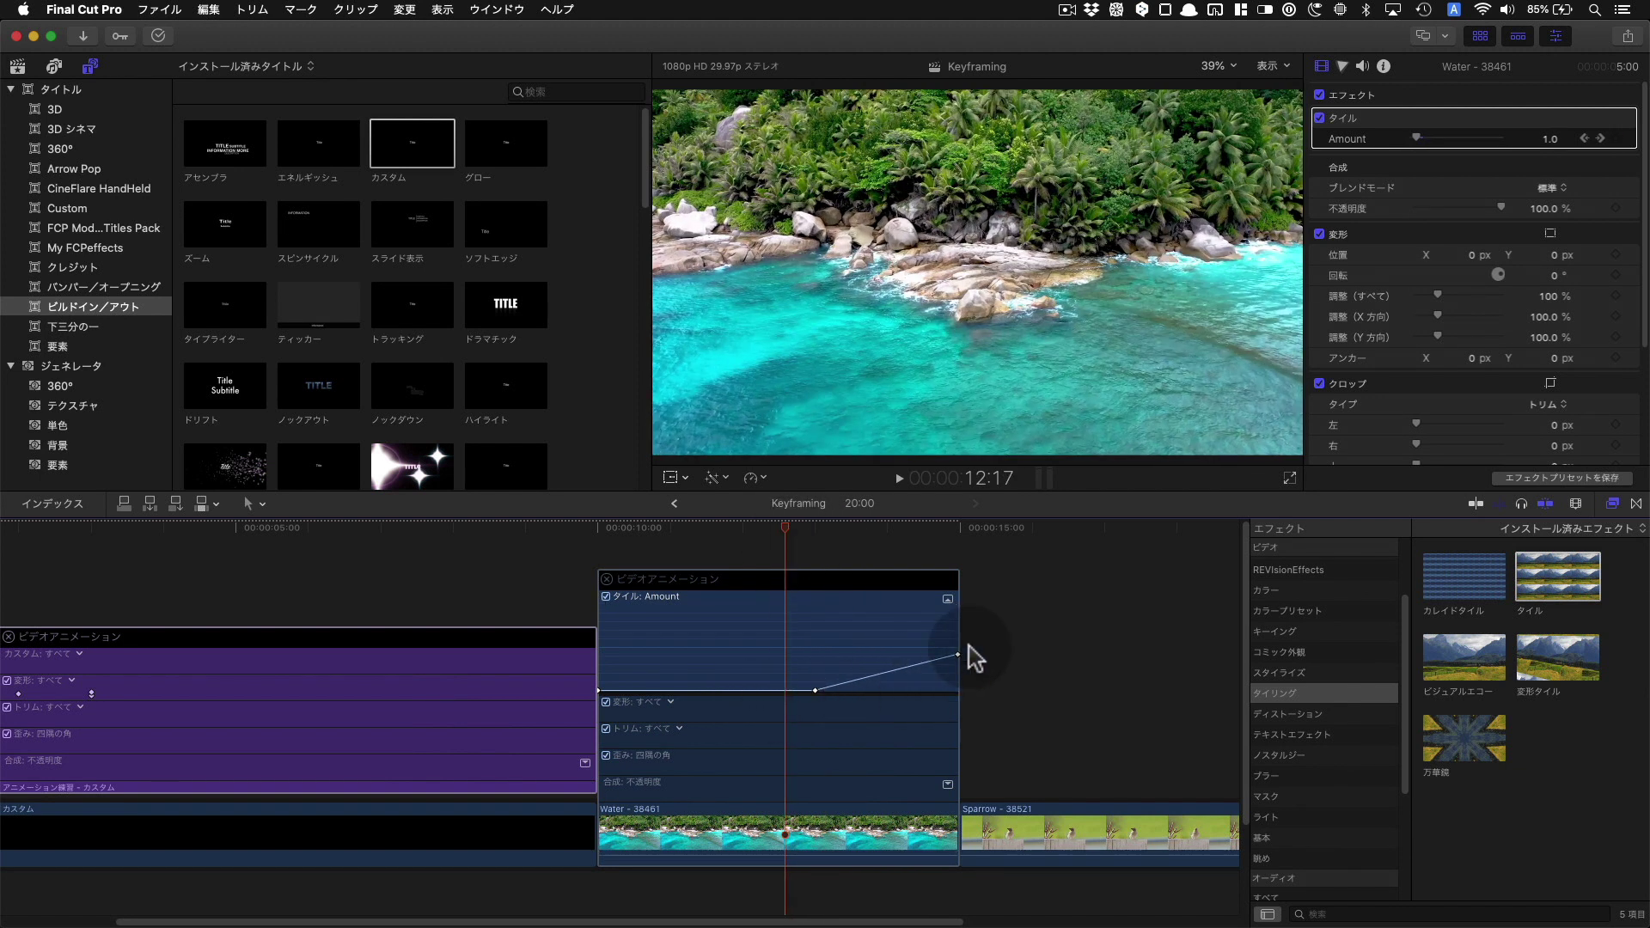
- Apply イーズイン (Ease In) to the curve between the Tile Amount keyframes
{"action": "left_click", "coordinate": [885, 673]}
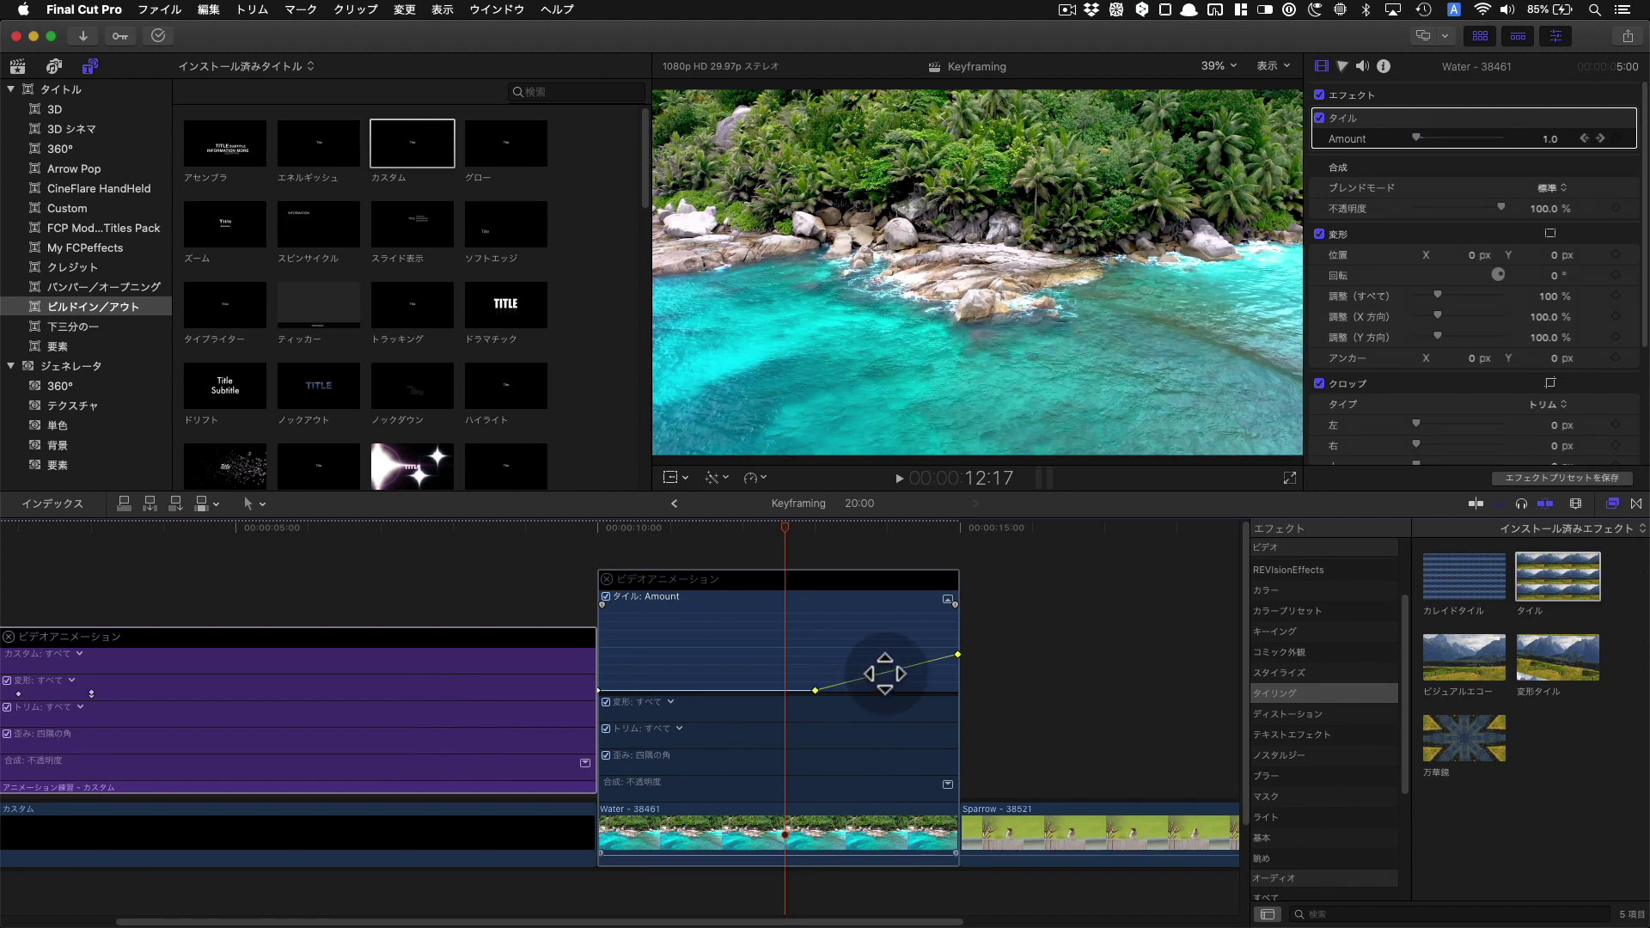
{"action": "right_click", "coordinate": [885, 674]}
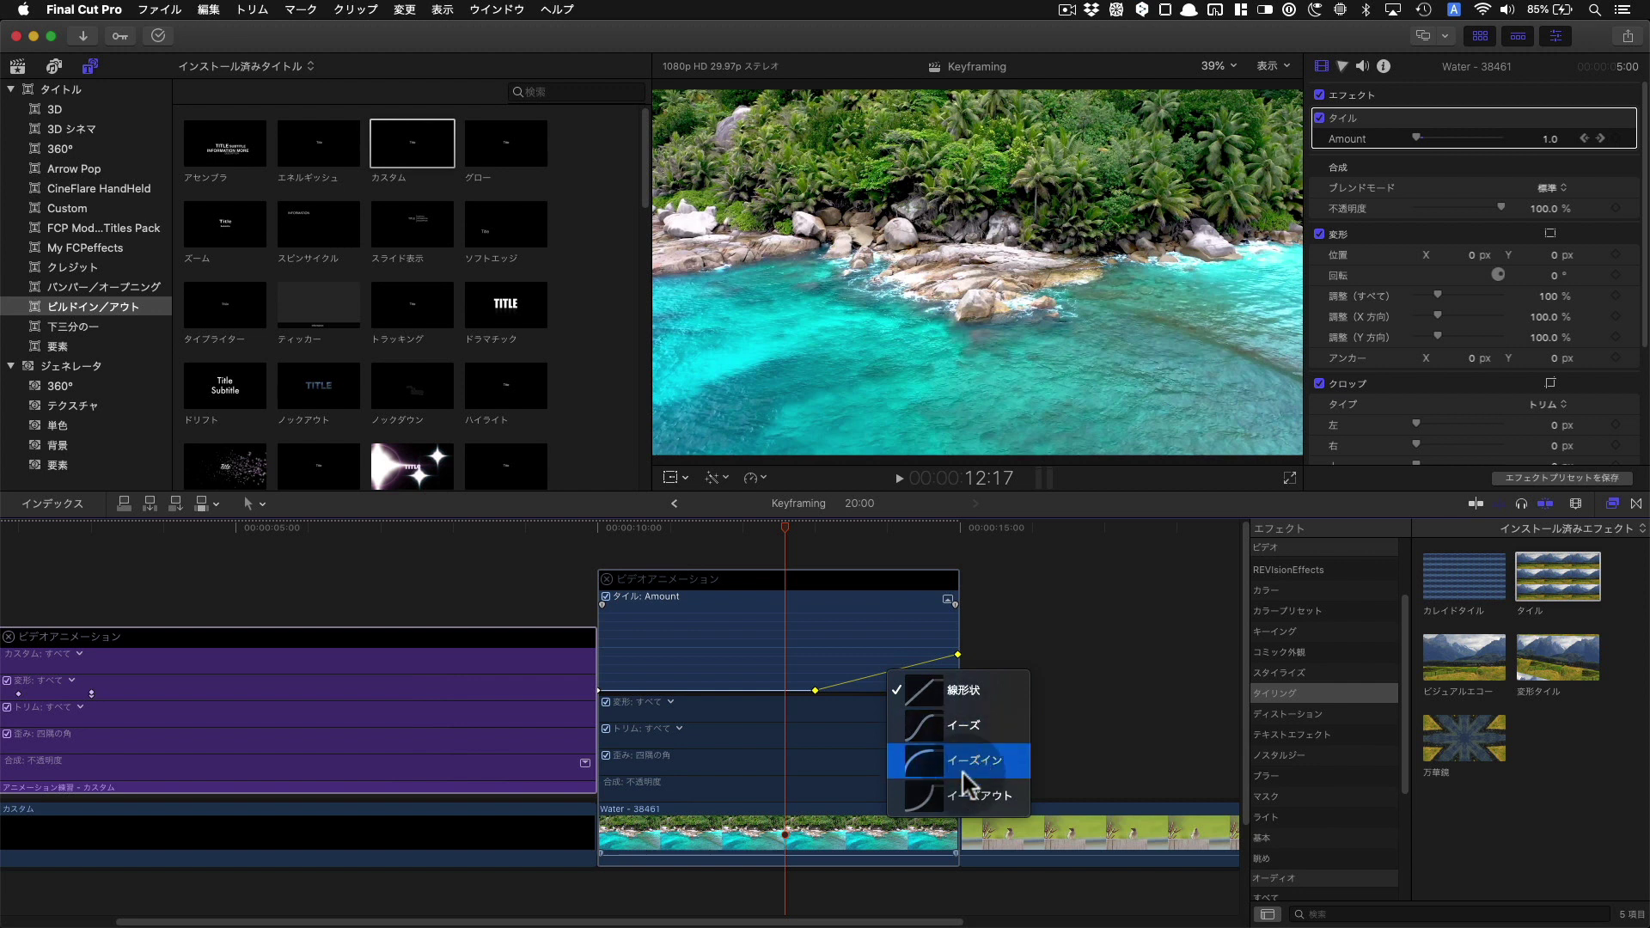
{"action": "left_click", "coordinate": [969, 737]}
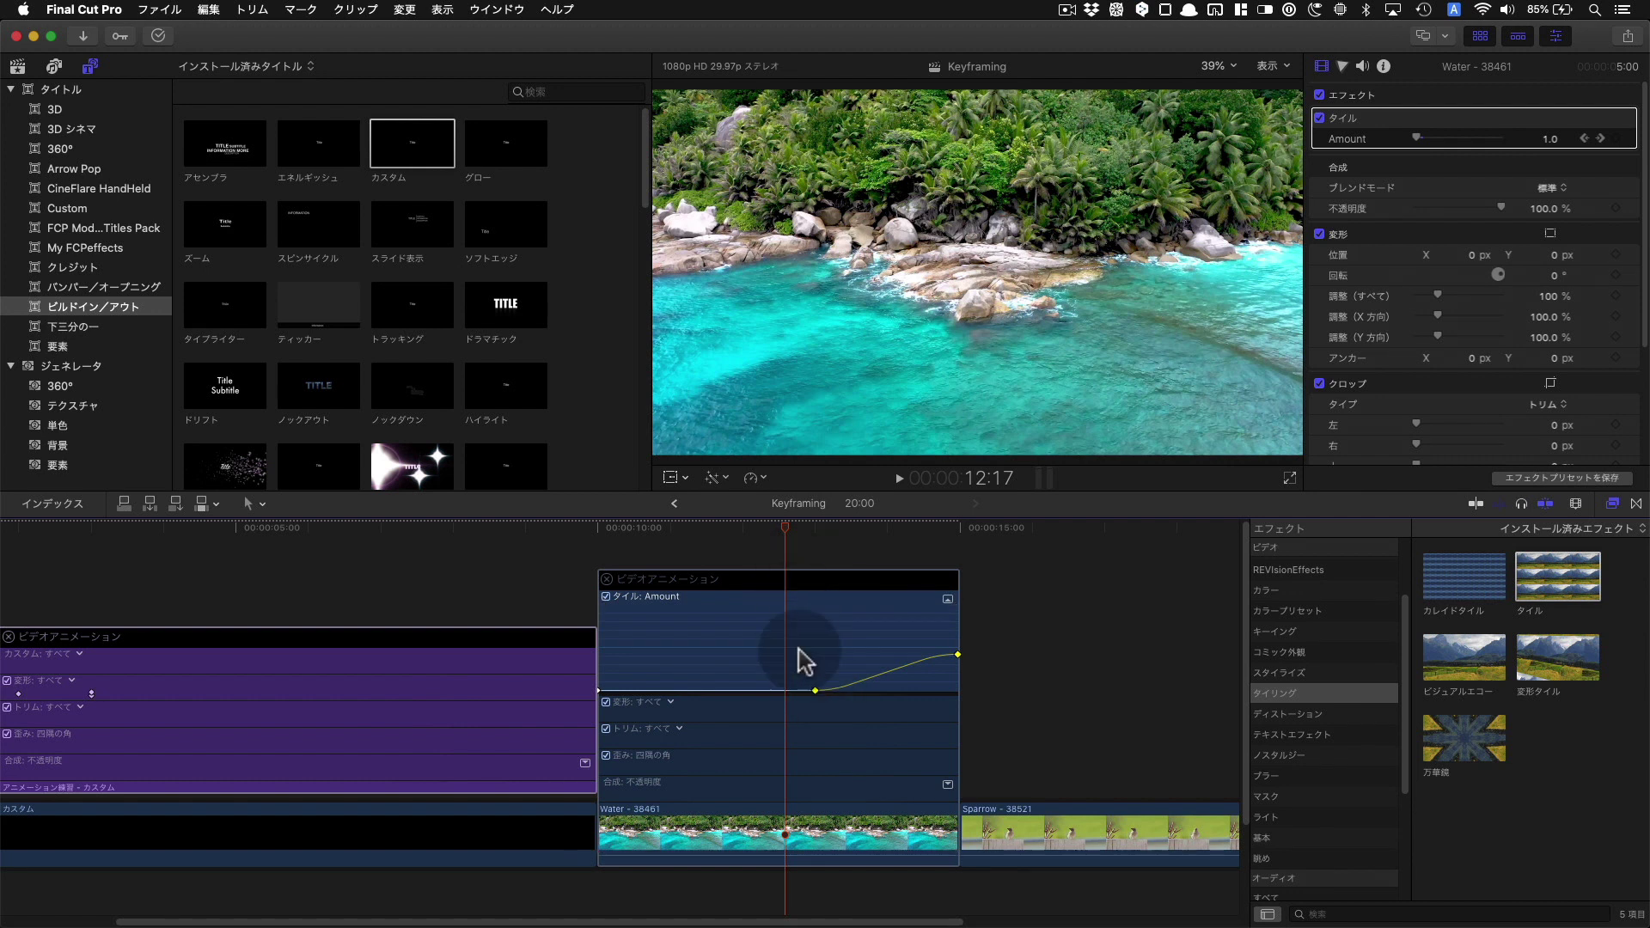
{"action": "mouse_move", "coordinate": [959, 658]}
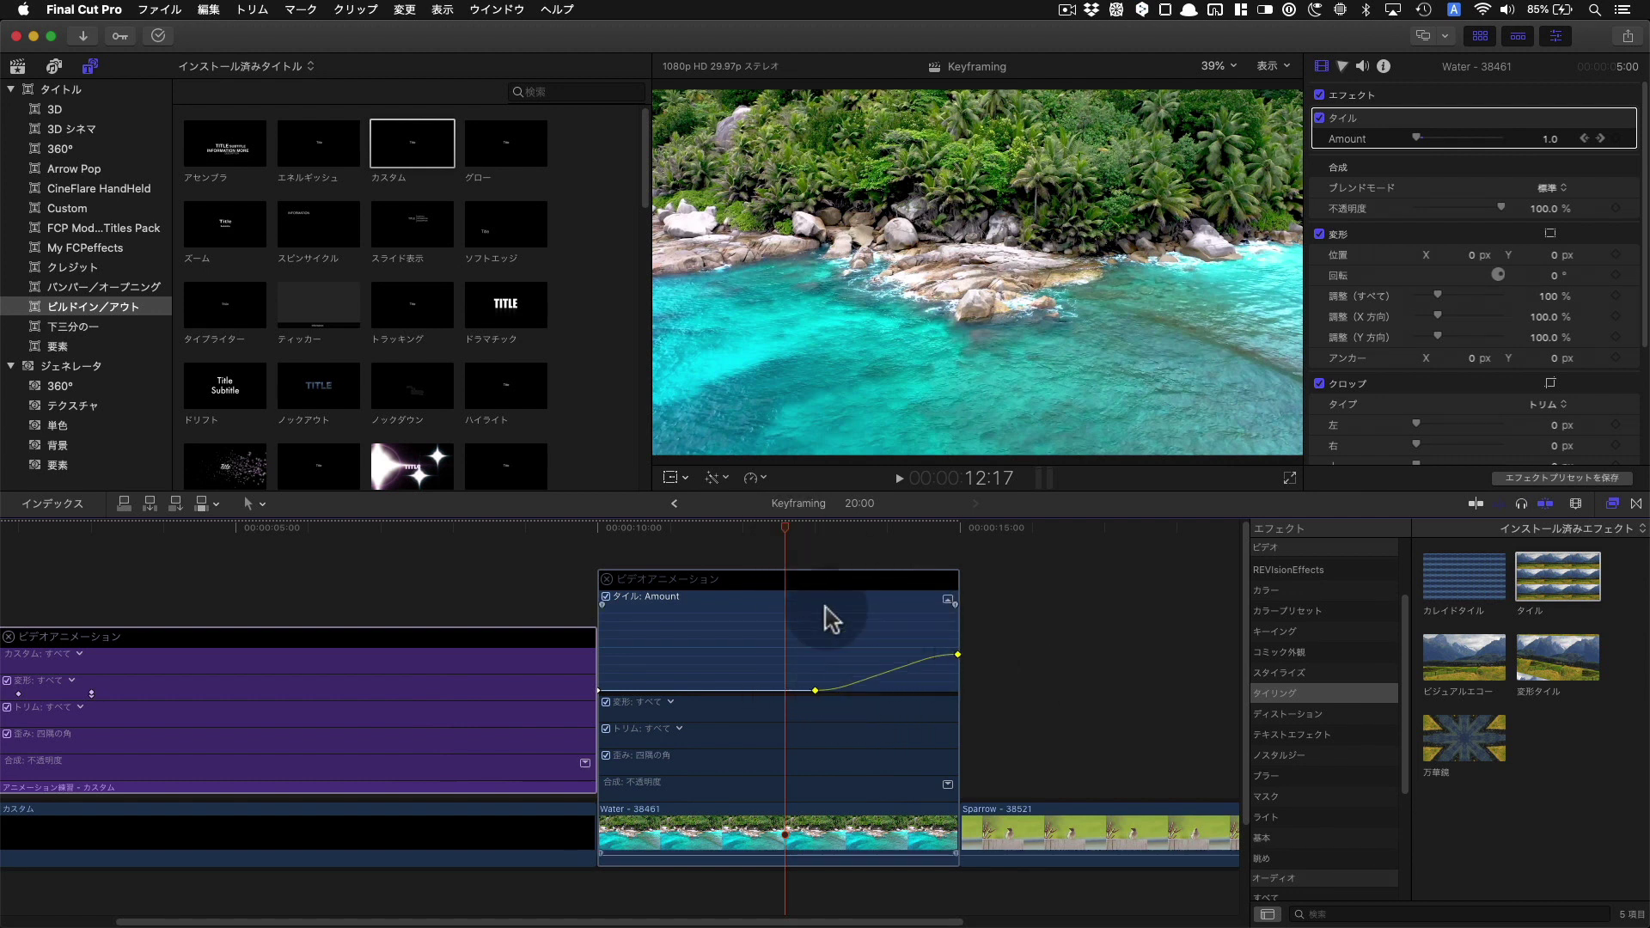
{"action": "right_click", "coordinate": [891, 673]}
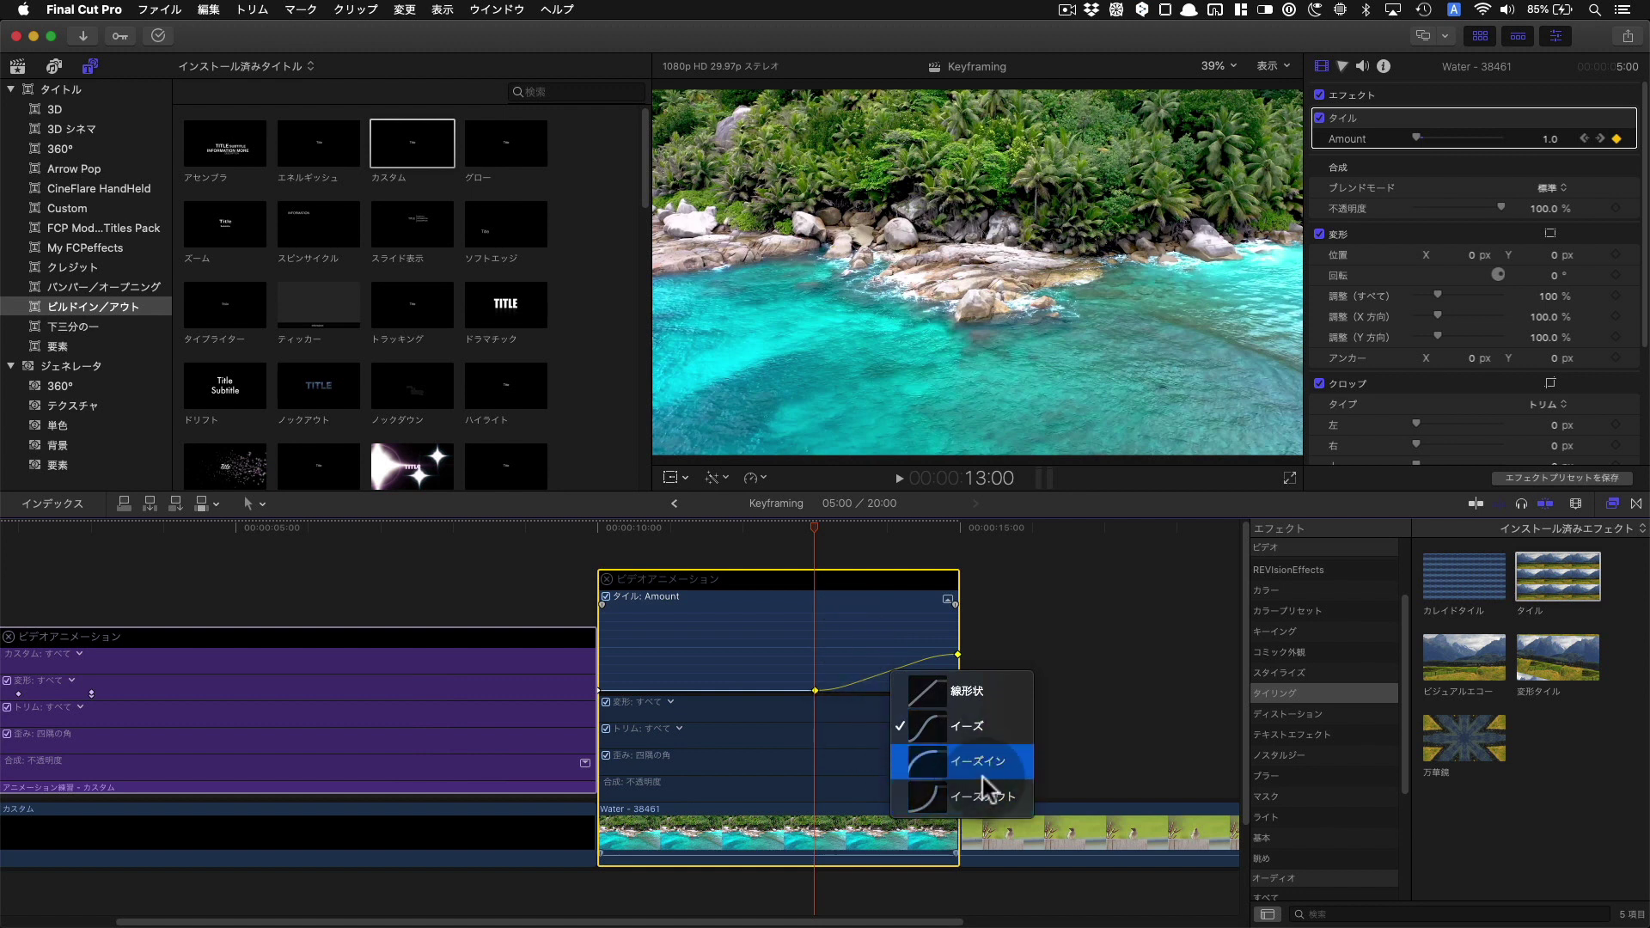
{"action": "left_click", "coordinate": [980, 796]}
- Scrub the Water clip to check the eased tiling ramp, then jump back to its first frame
{"action": "mouse_move", "coordinate": [838, 529]}
{"action": "left_mouse_down"}
{"action": "mouse_move", "coordinate": [884, 547]}
{"action": "mouse_move", "coordinate": [610, 584]}
{"action": "left_mouse_up"}
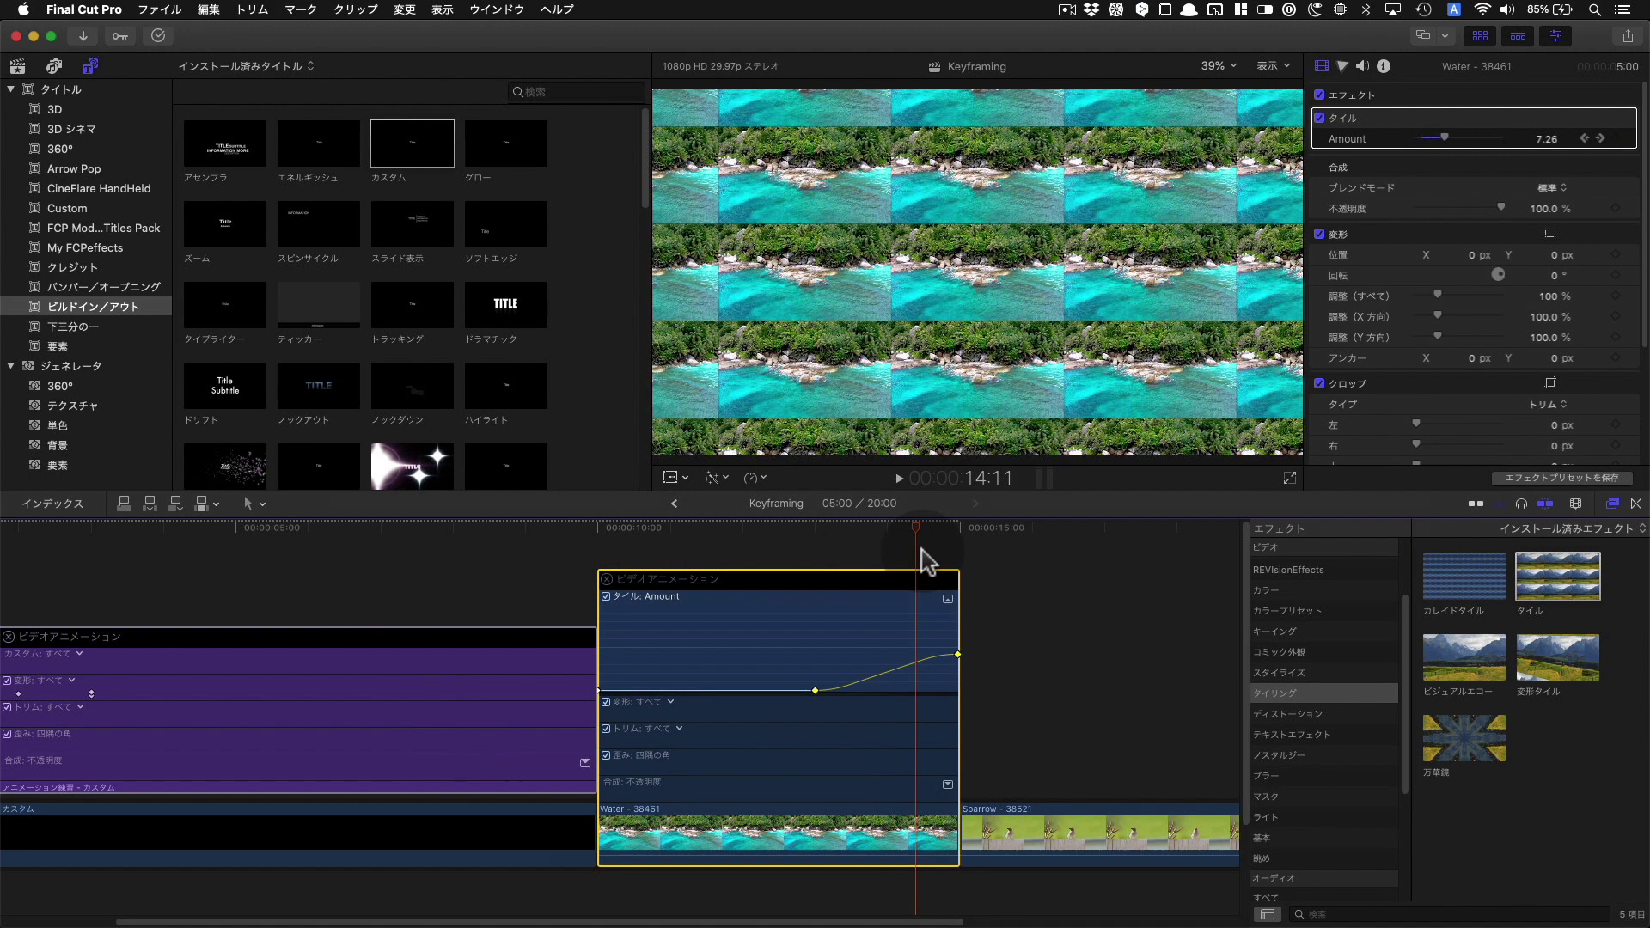
{"action": "left_click", "coordinate": [1091, 400]}
{"action": "key", "text": "alt+semicolon"}
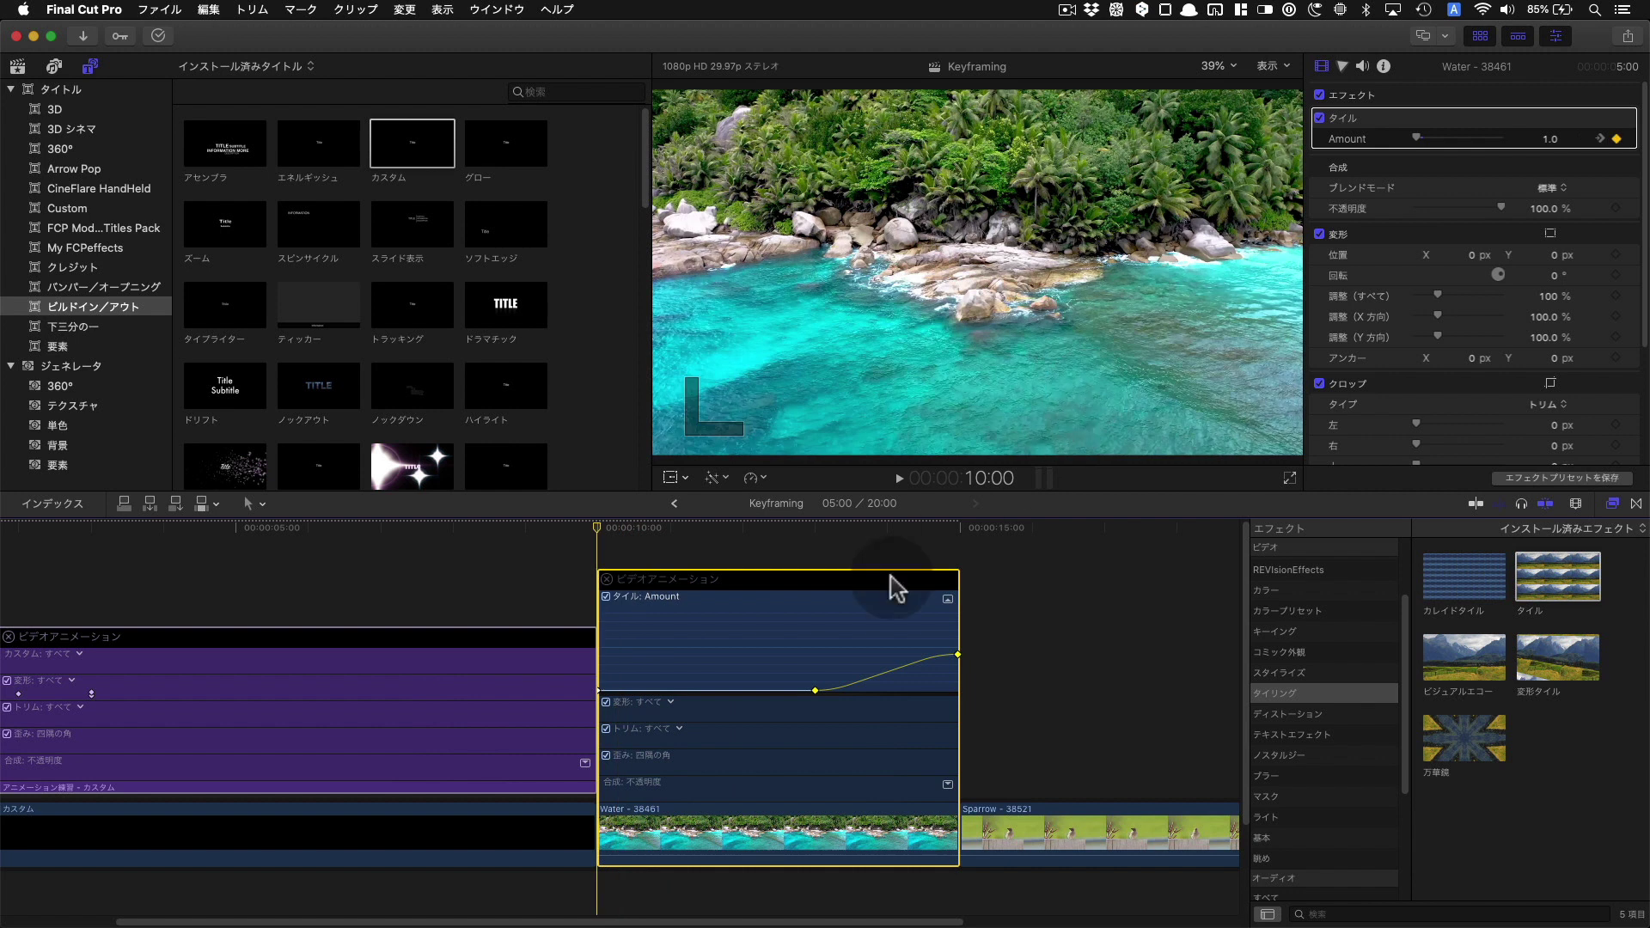
{"action": "left_click", "coordinate": [1552, 287]}
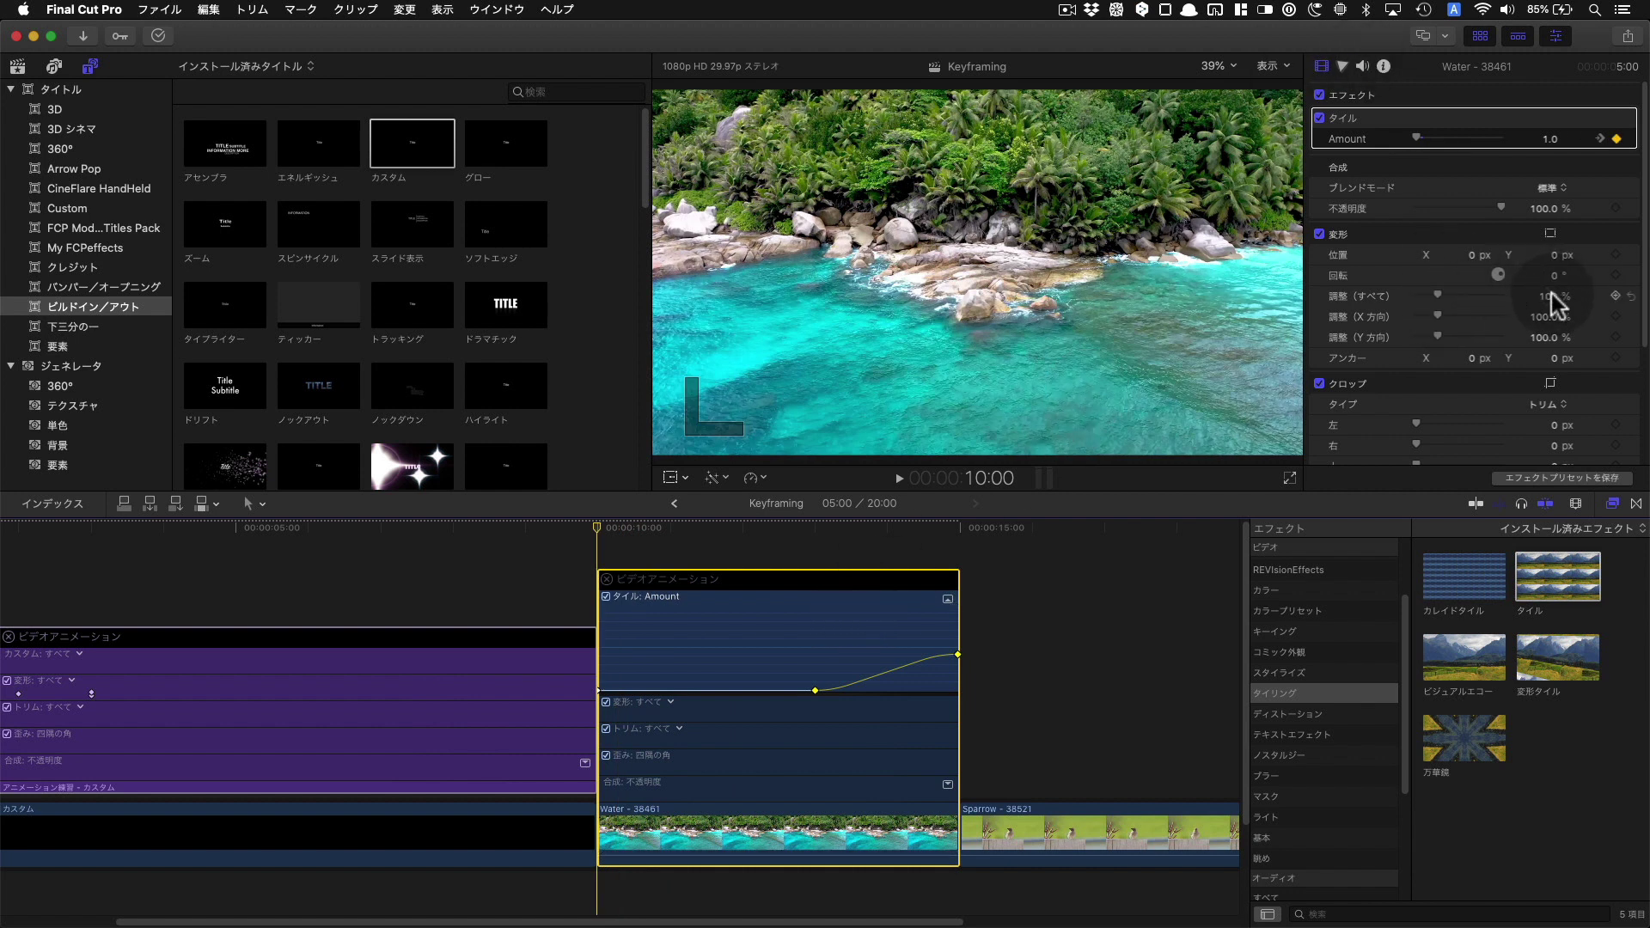
- Keyframe the Water clip's Scale (All) at 120% at its start and 100% at its end, then play it
{"action": "left_click", "coordinate": [1550, 298]}
{"action": "mouse_move", "coordinate": [1549, 299]}
{"action": "left_mouse_down"}
{"action": "mouse_move", "coordinate": [1582, 298]}
{"action": "mouse_move", "coordinate": [1542, 298]}
{"action": "left_mouse_up"}
{"action": "type", "text": "120"}
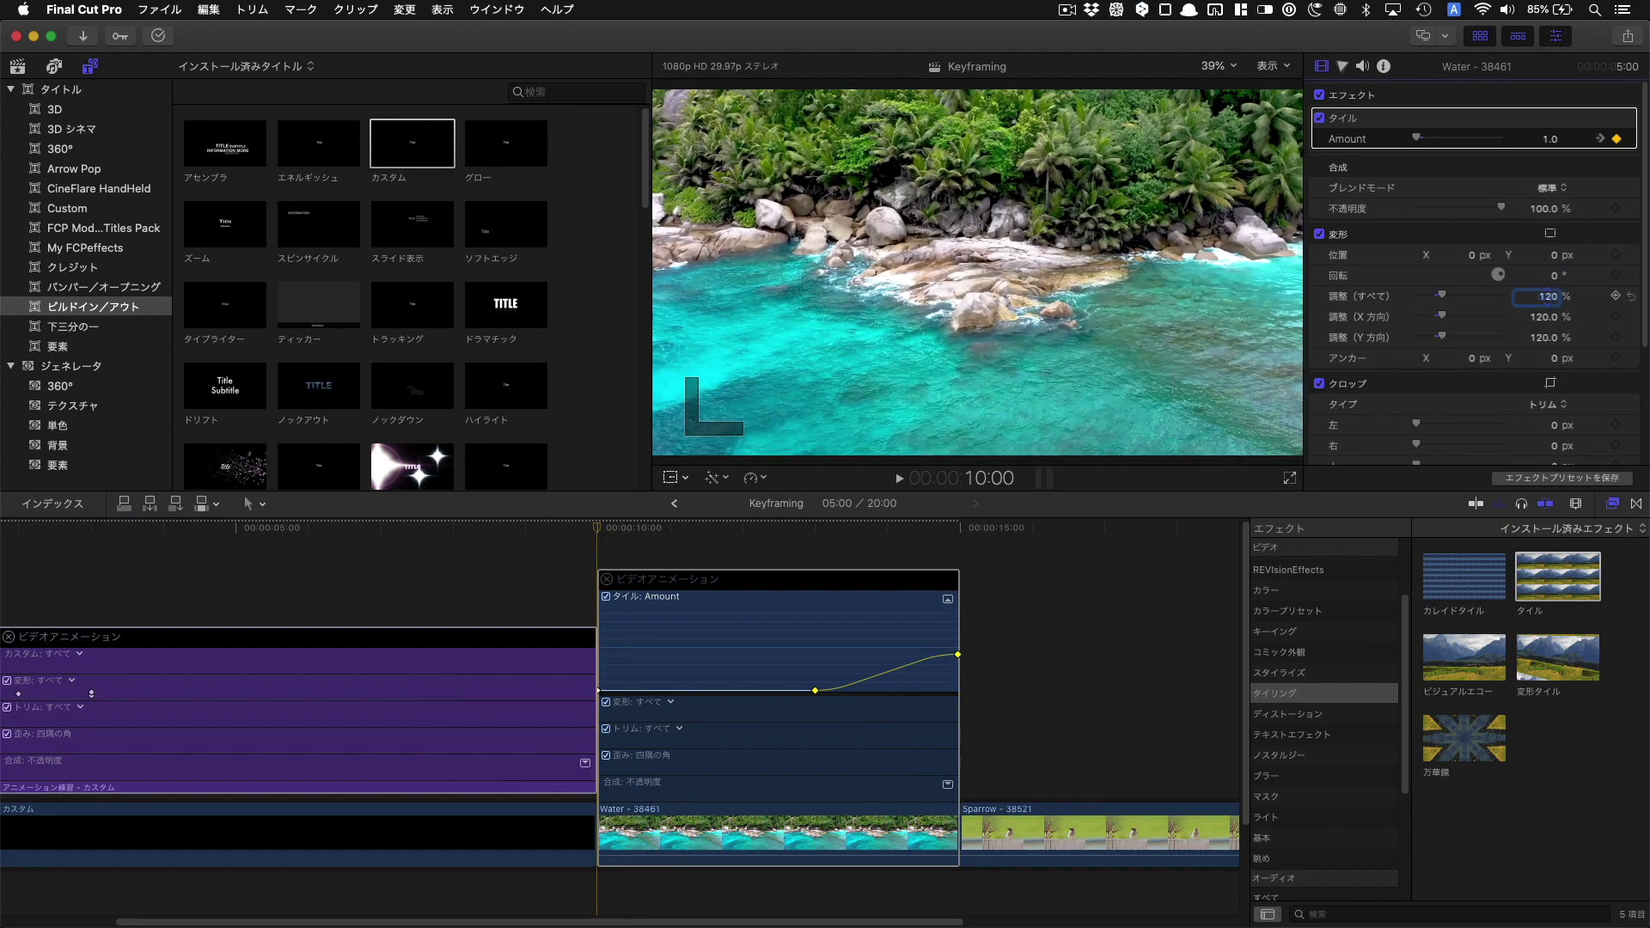
{"action": "left_click", "coordinate": [1616, 295]}
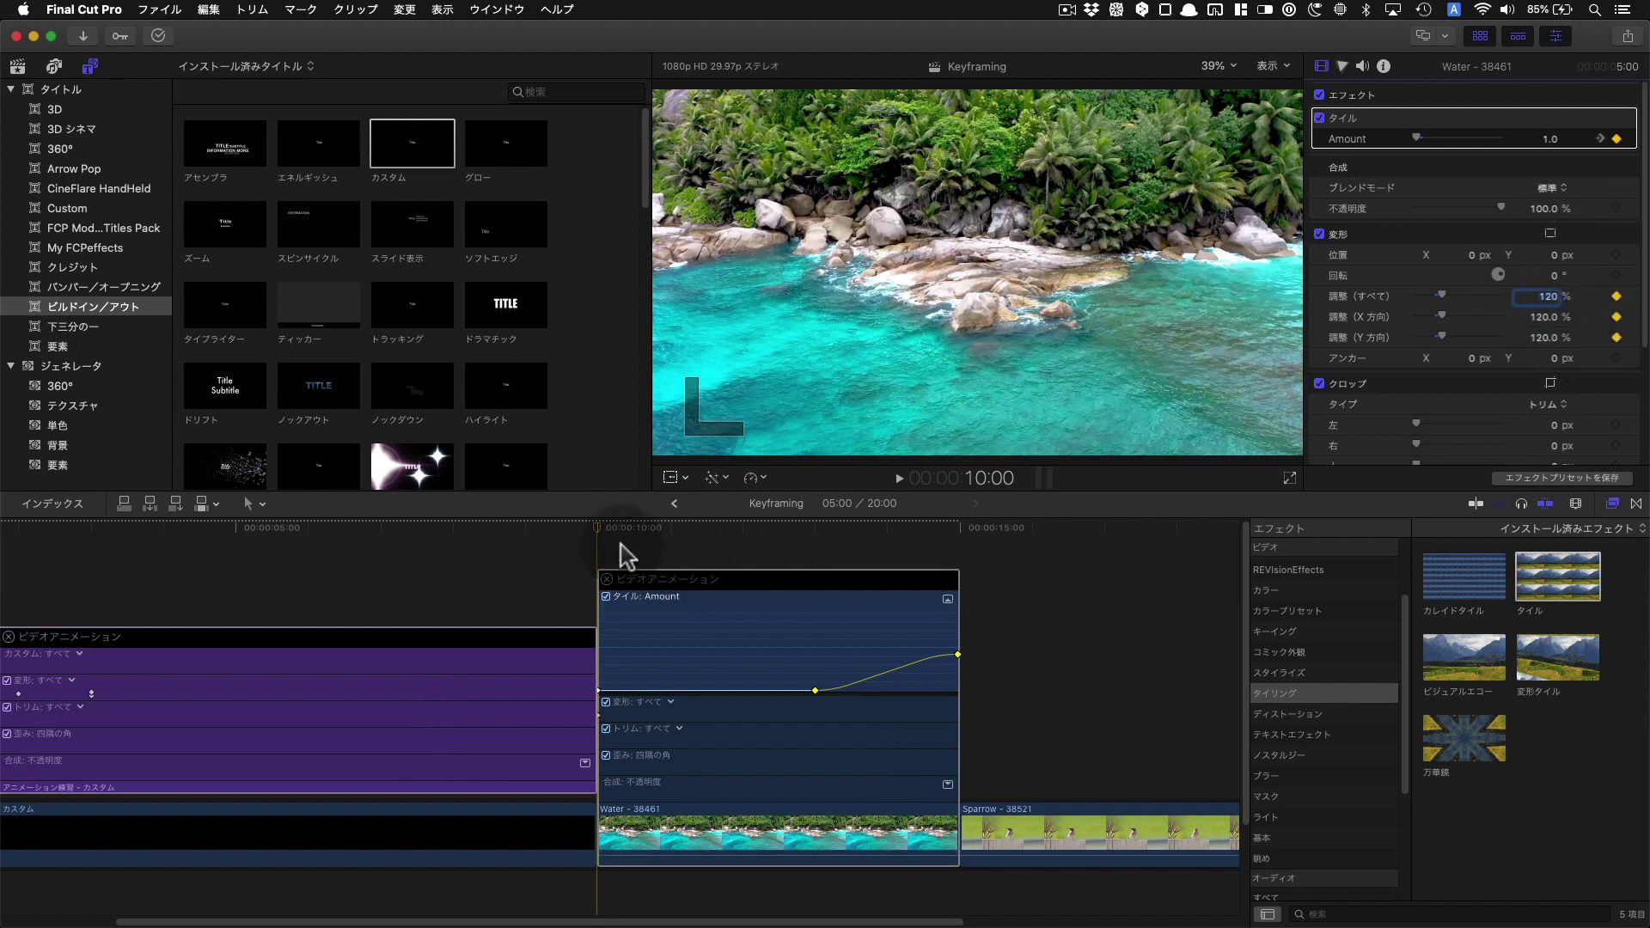
{"action": "key", "text": "Down"}
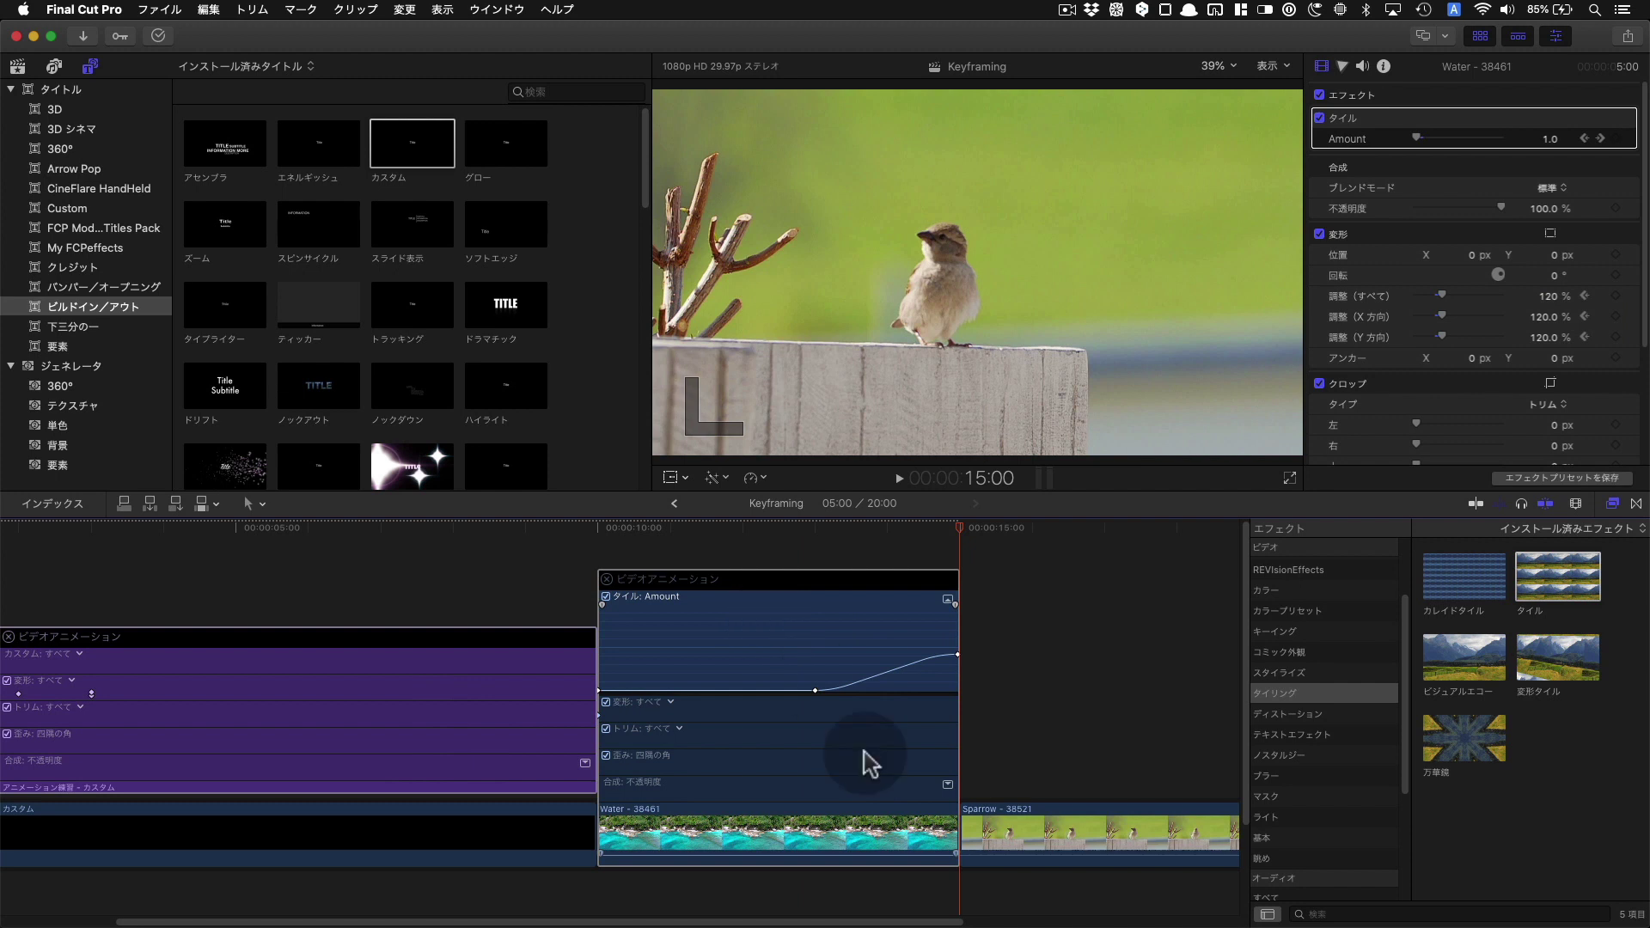
{"action": "left_click", "coordinate": [1615, 296]}
{"action": "left_click", "coordinate": [1551, 298]}
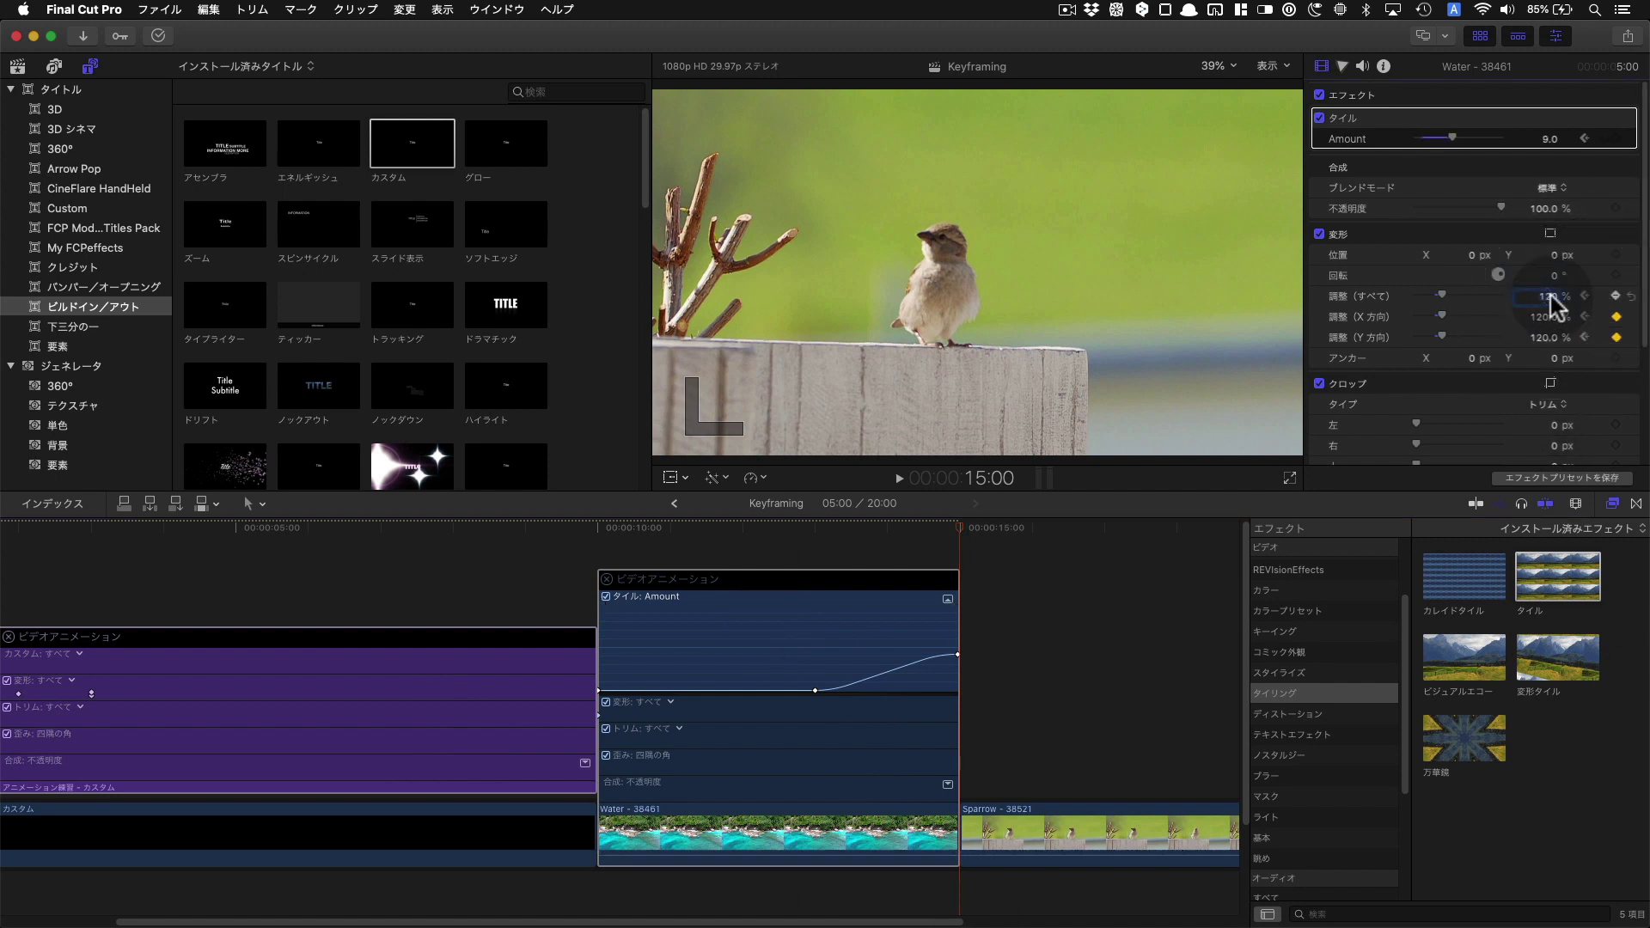
{"action": "type", "text": "10"}
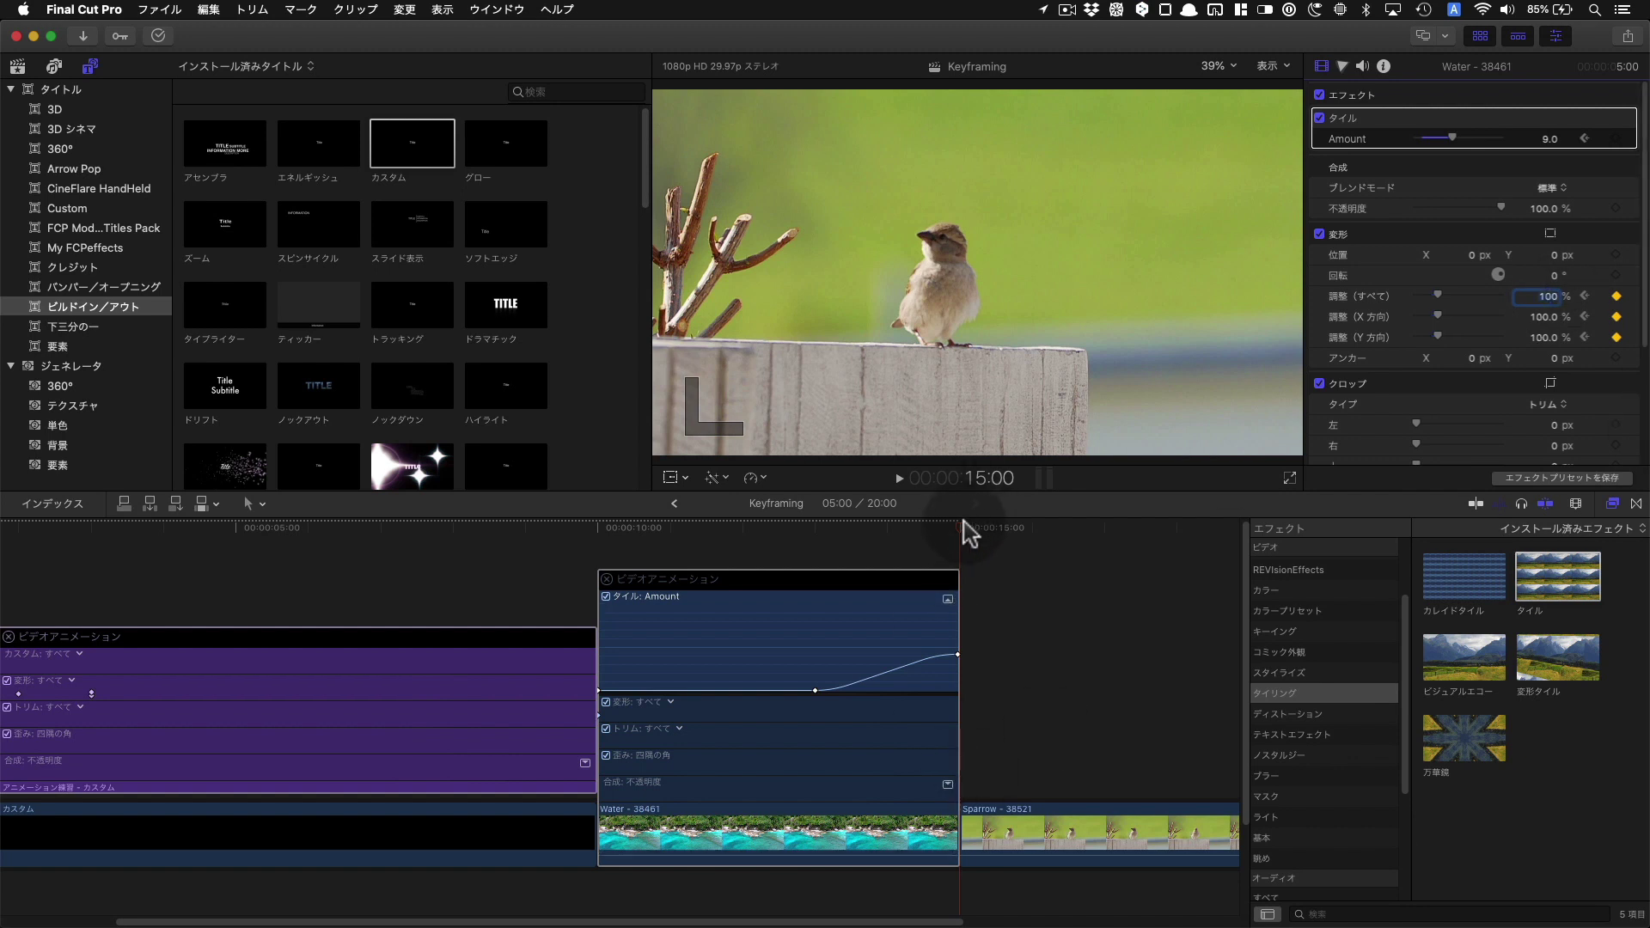
{"action": "left_click", "coordinate": [590, 527]}
{"action": "key", "text": "space"}
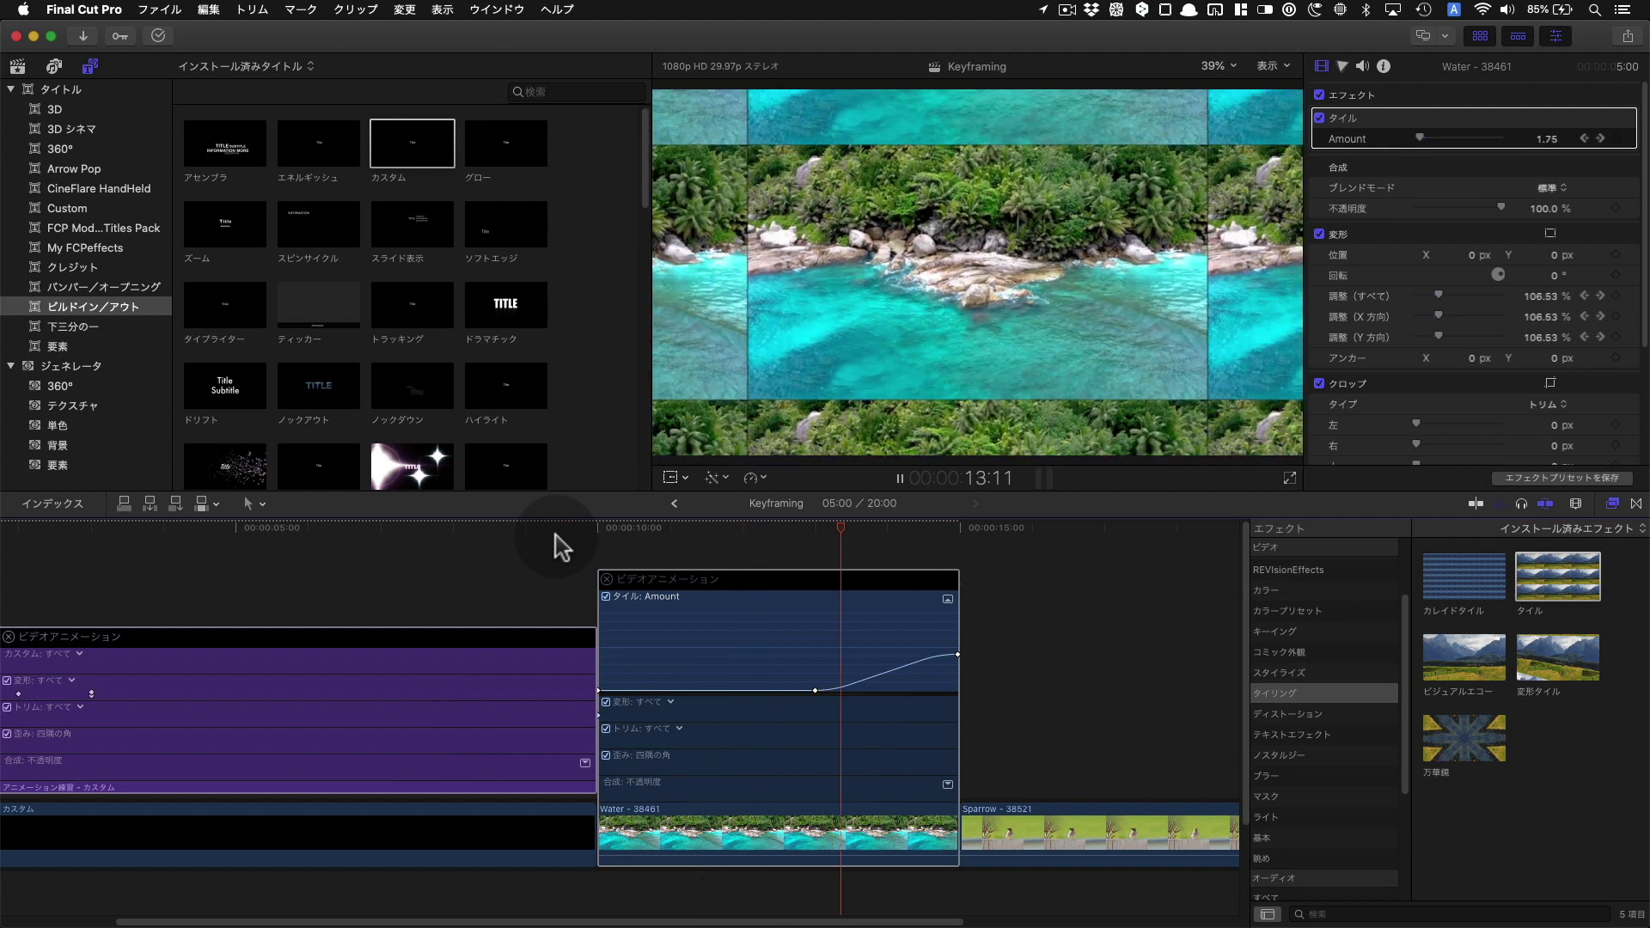
- Stop playback, make the timeline taller, and select the Let's Stay Inside music clip
{"action": "left_click", "coordinate": [671, 568]}
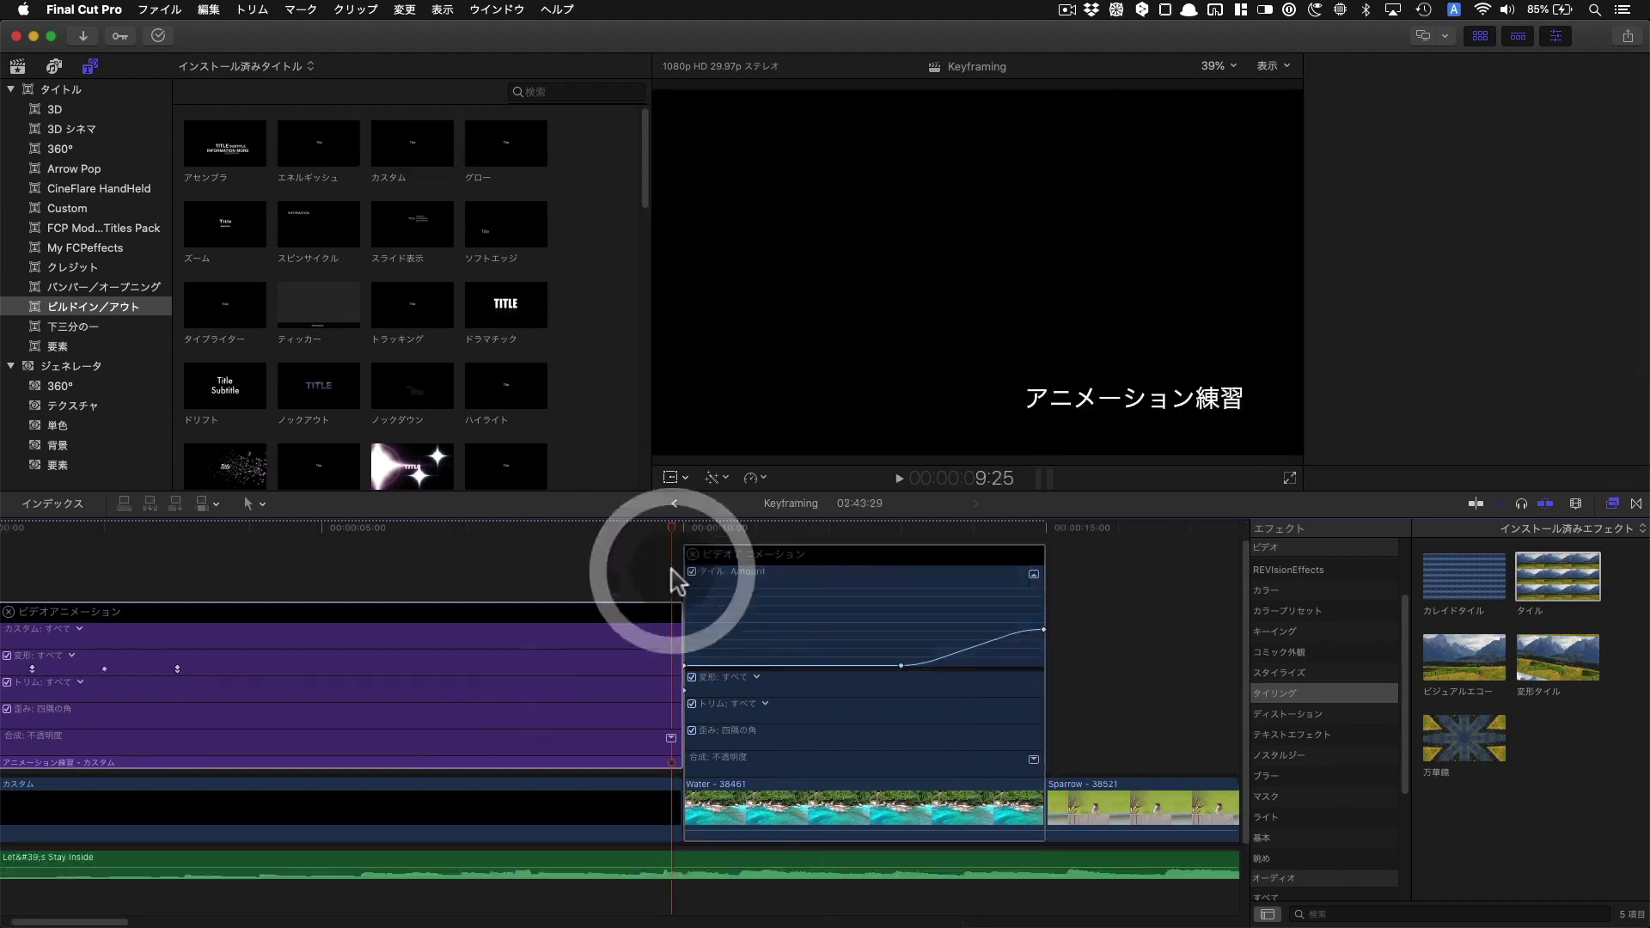
{"action": "key", "text": "super+4"}
{"action": "scroll", "coordinate": [688, 886], "scroll_direction": "down", "scroll_amount": 2}
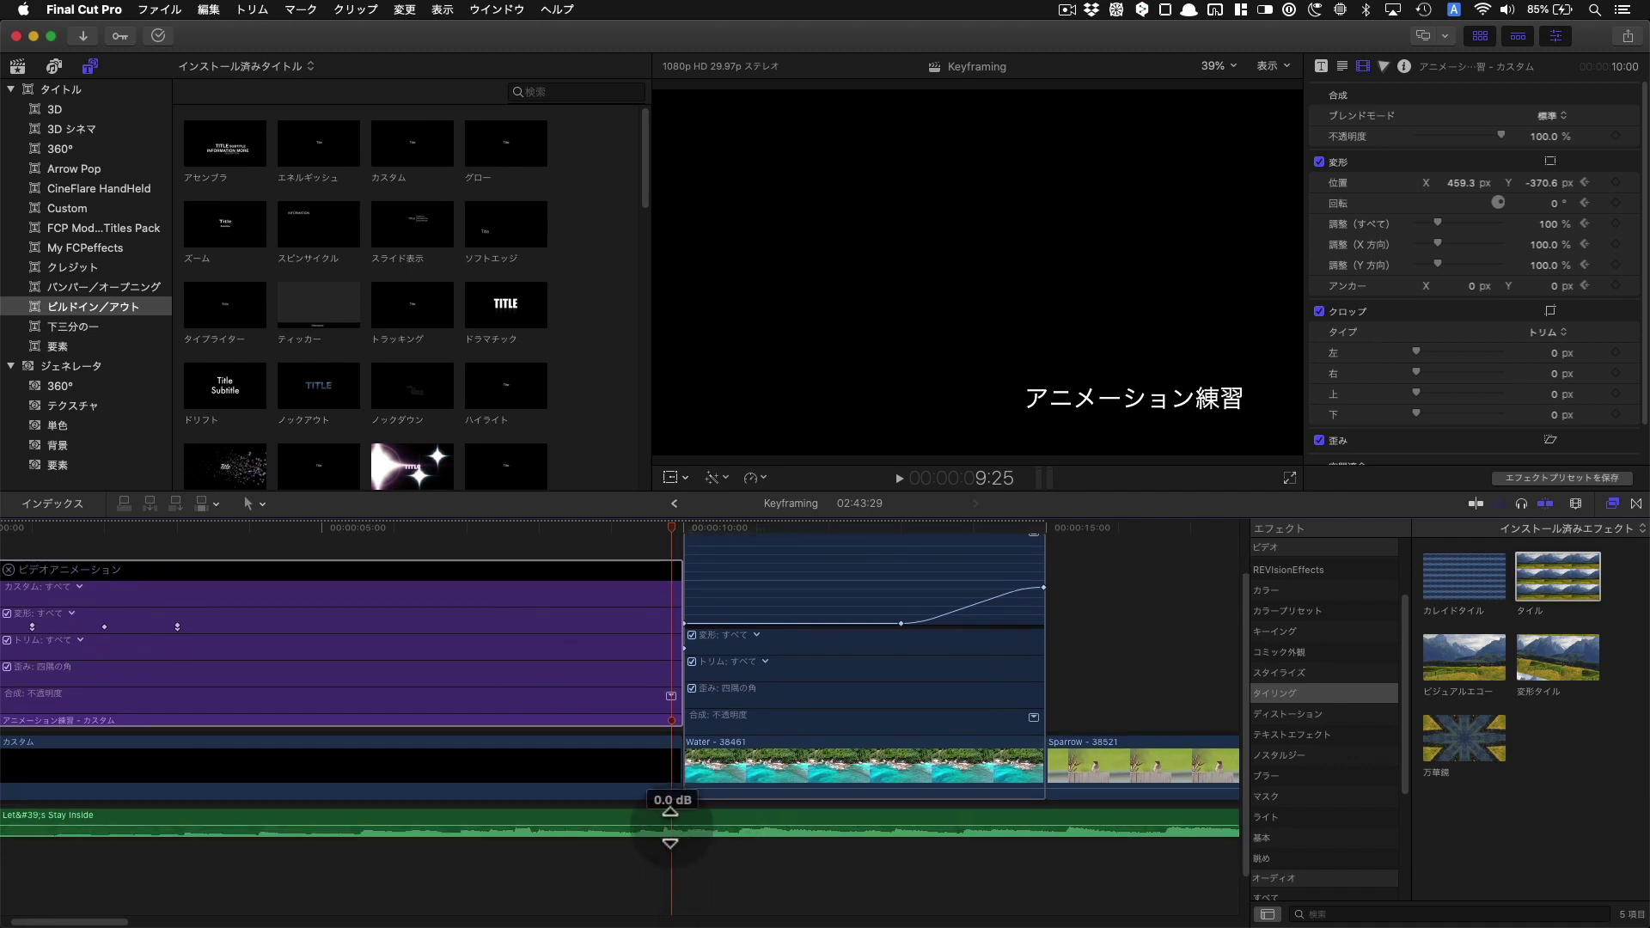
{"action": "scroll", "coordinate": [731, 568], "scroll_direction": "up", "scroll_amount": 2}
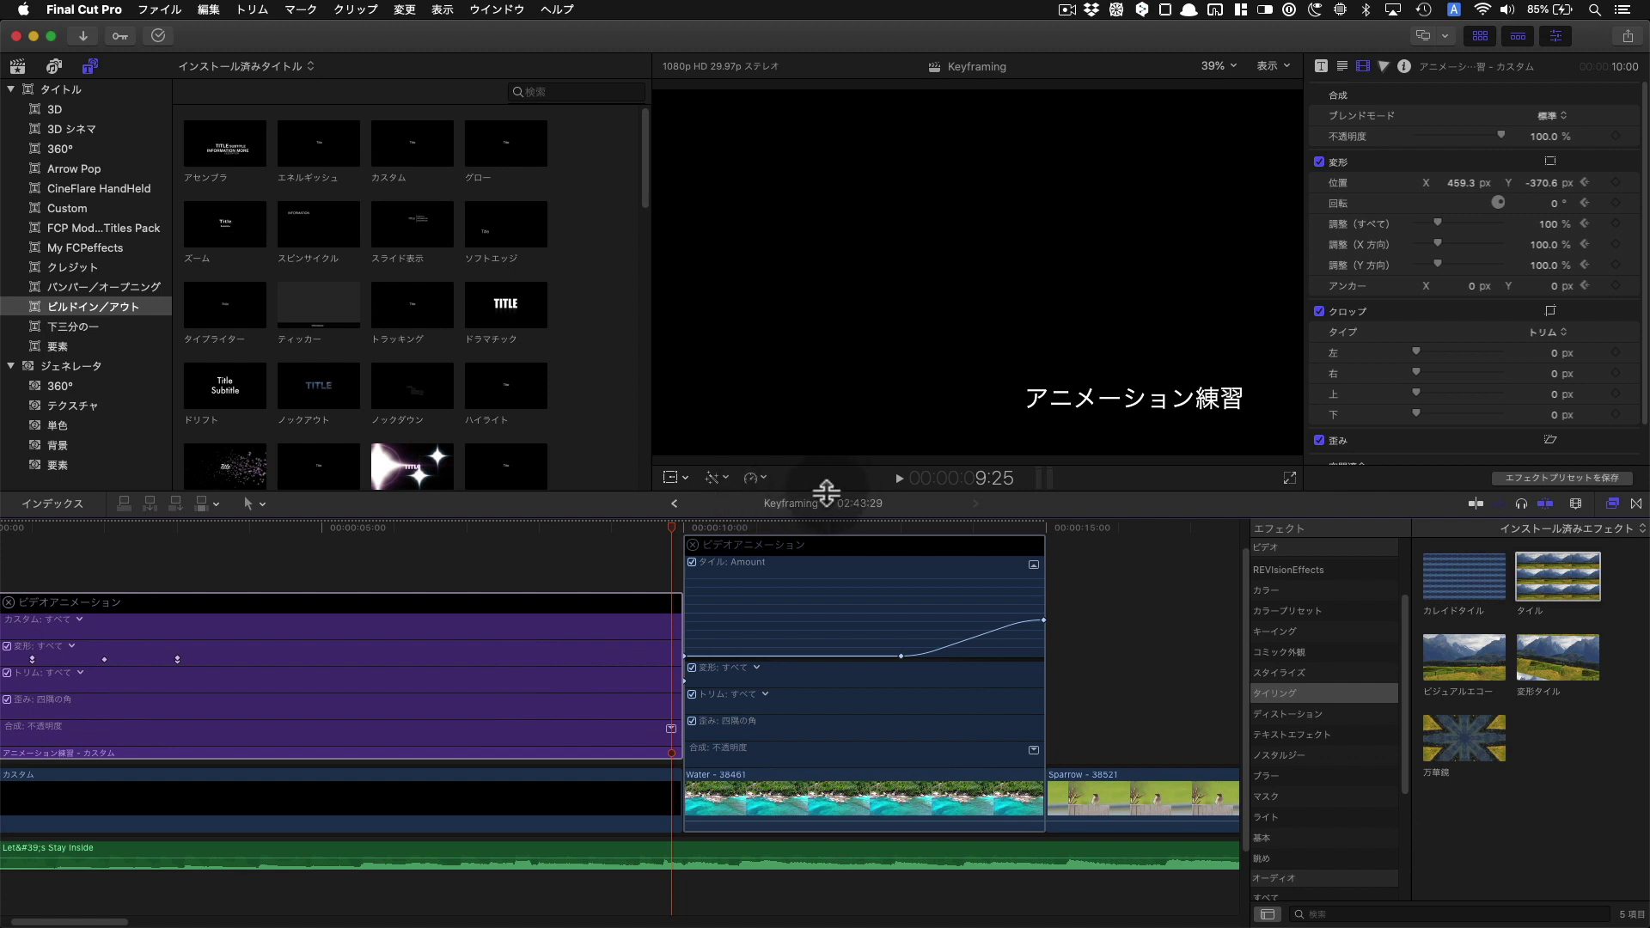
{"action": "left_click_drag", "start_coordinate": [827, 494], "coordinate": [830, 352]}
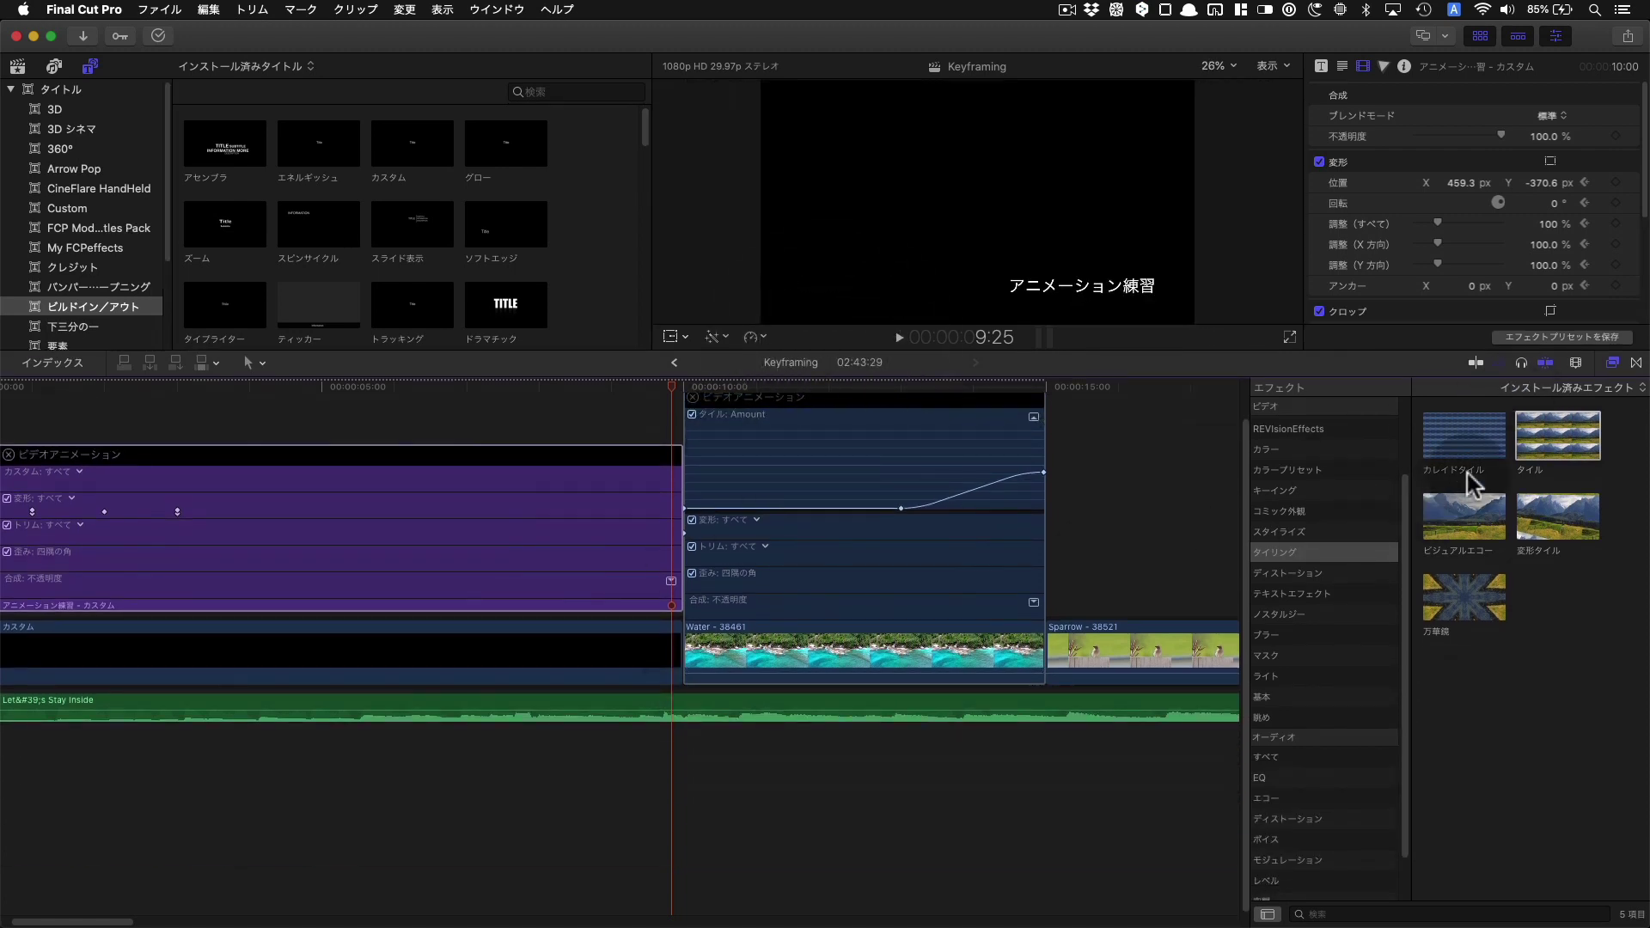
{"action": "scroll", "coordinate": [670, 757], "scroll_direction": "up", "scroll_amount": 3}
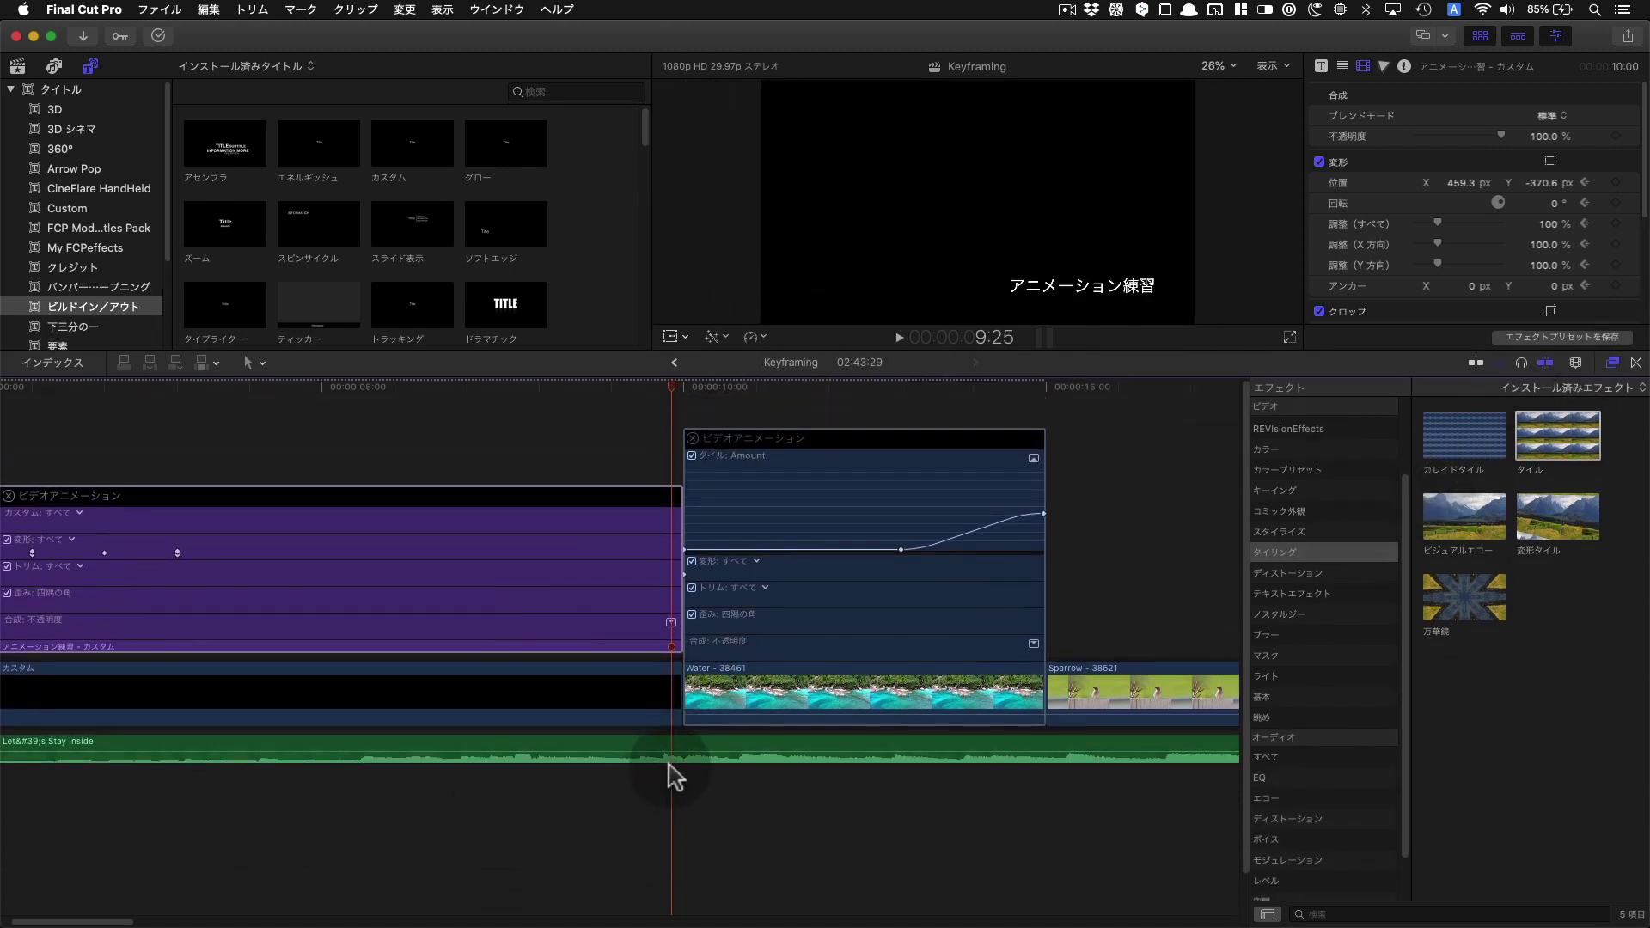
{"action": "left_click", "coordinate": [671, 756]}
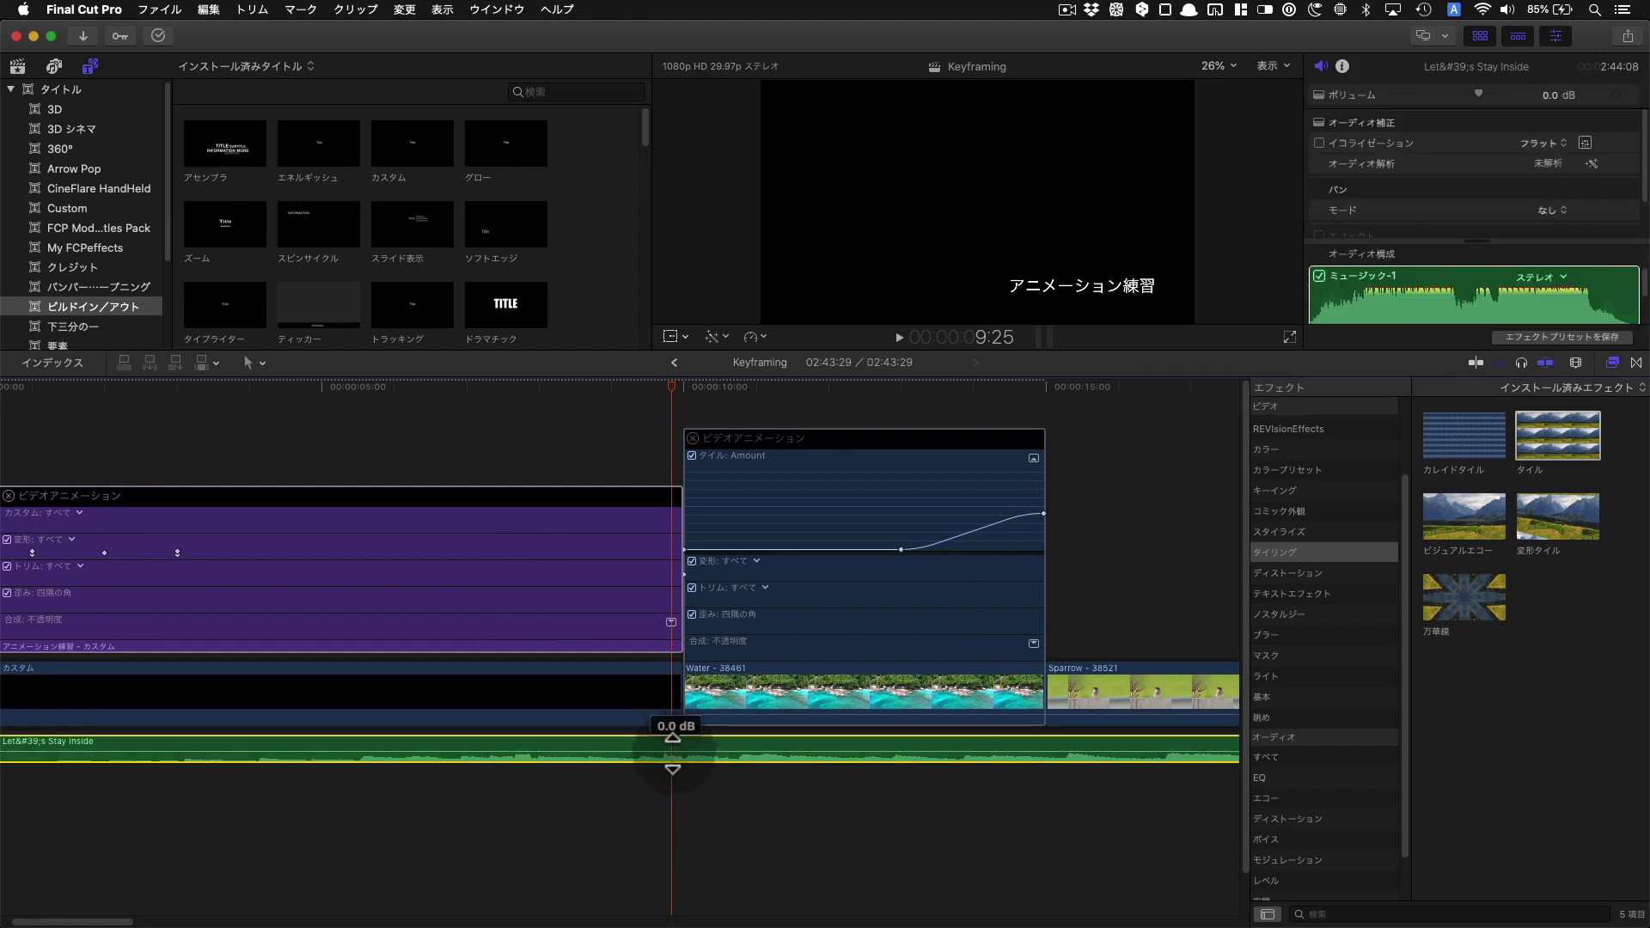
- Add three volume keyframes on the music and pull the later ones down toward -12 dB
{"action": "left_click", "coordinate": [675, 751], "text": "alt"}
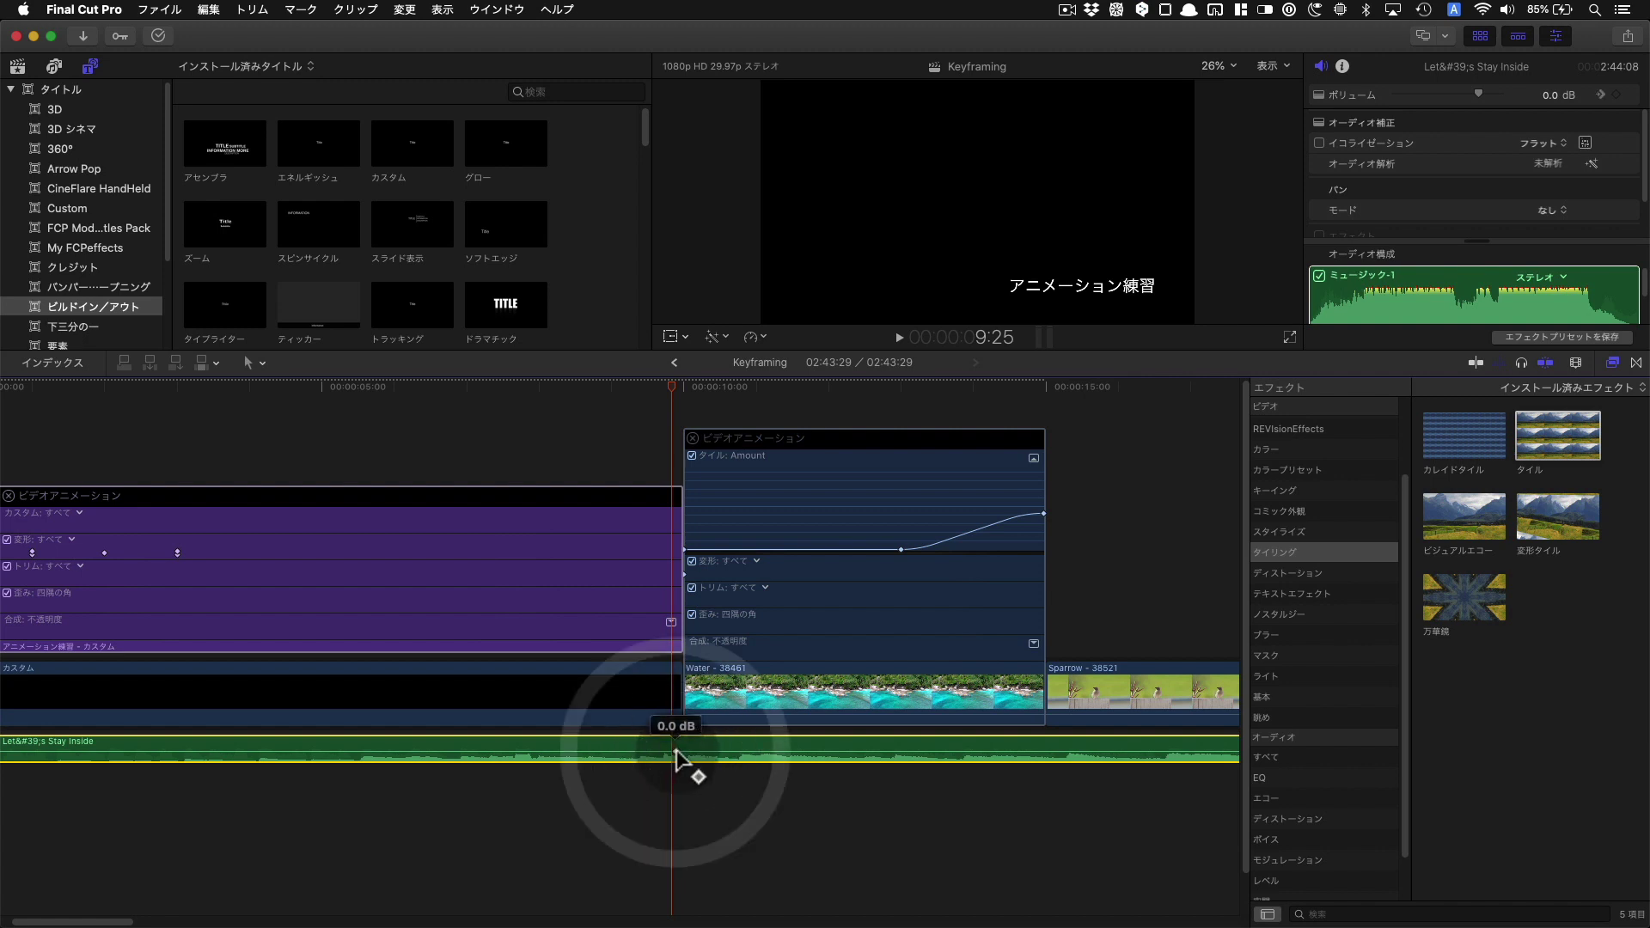
{"action": "left_click", "coordinate": [1060, 753], "text": "alt"}
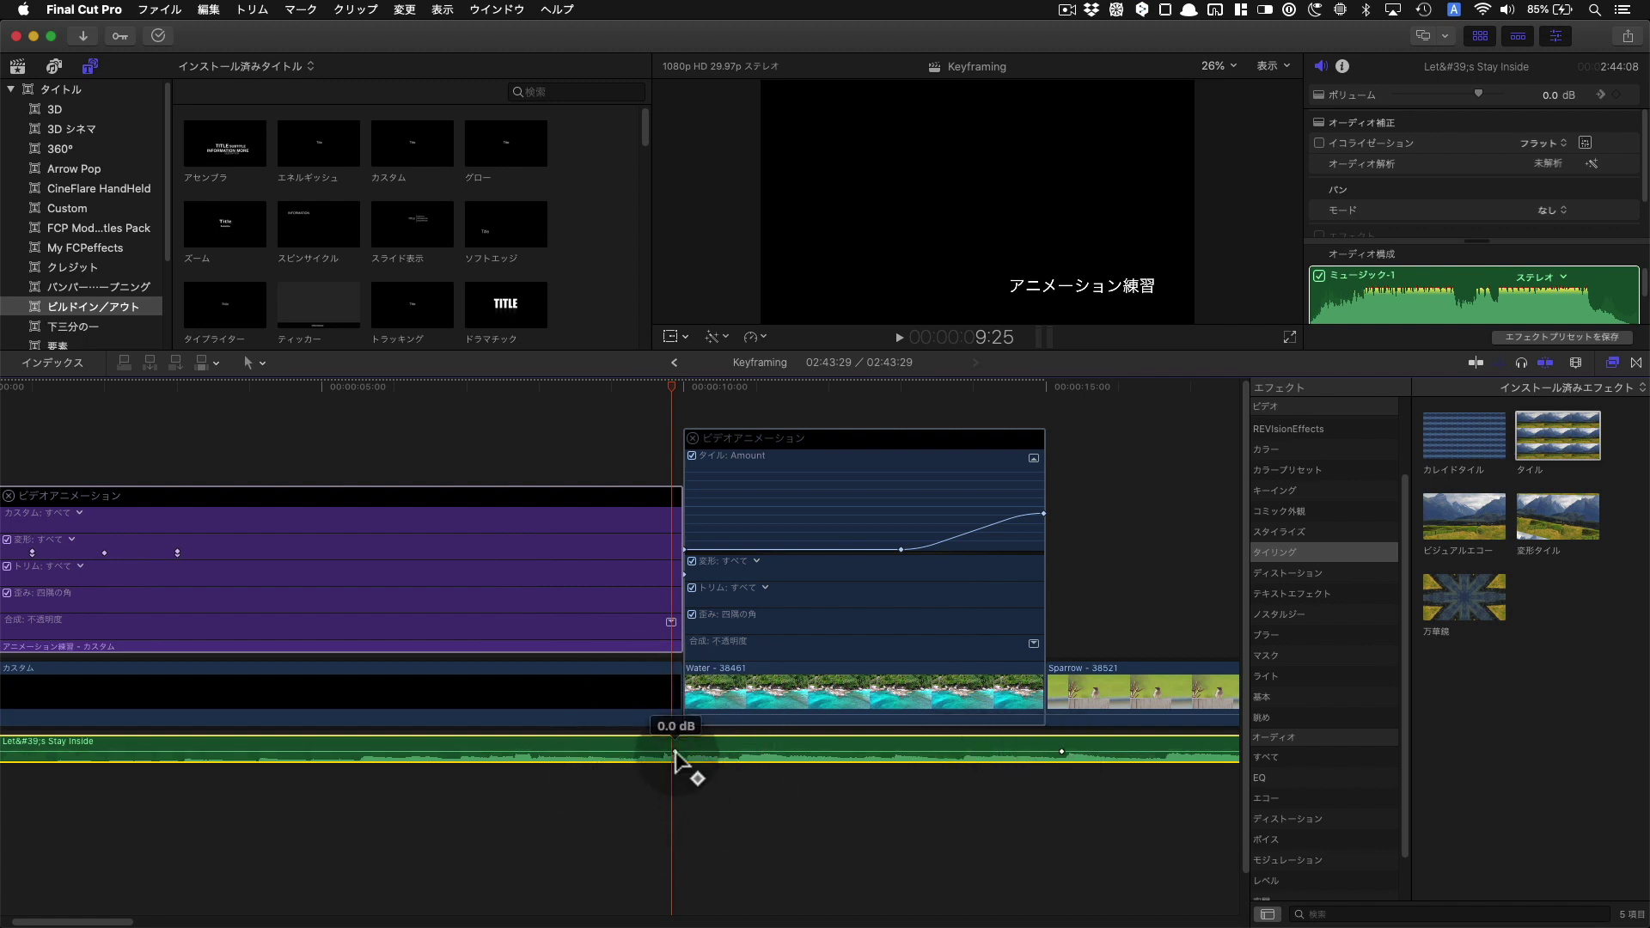
{"action": "left_click", "coordinate": [499, 752], "text": "alt"}
{"action": "left_click_drag", "start_coordinate": [675, 756], "coordinate": [675, 762]}
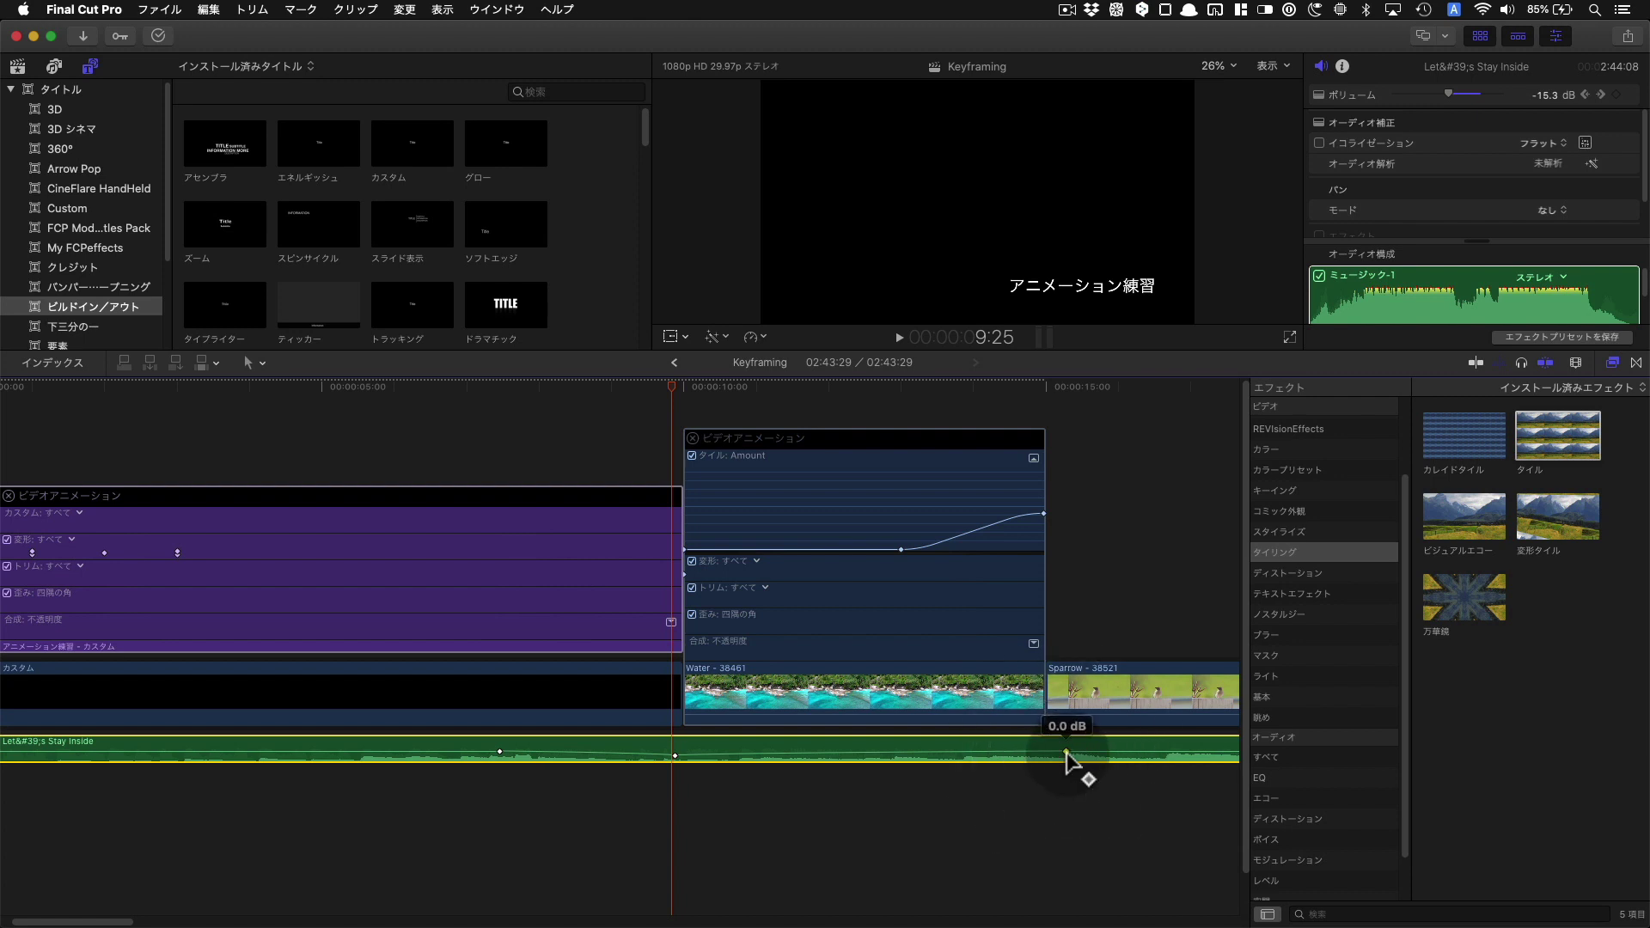
{"action": "left_click_drag", "start_coordinate": [1065, 753], "coordinate": [1065, 758]}
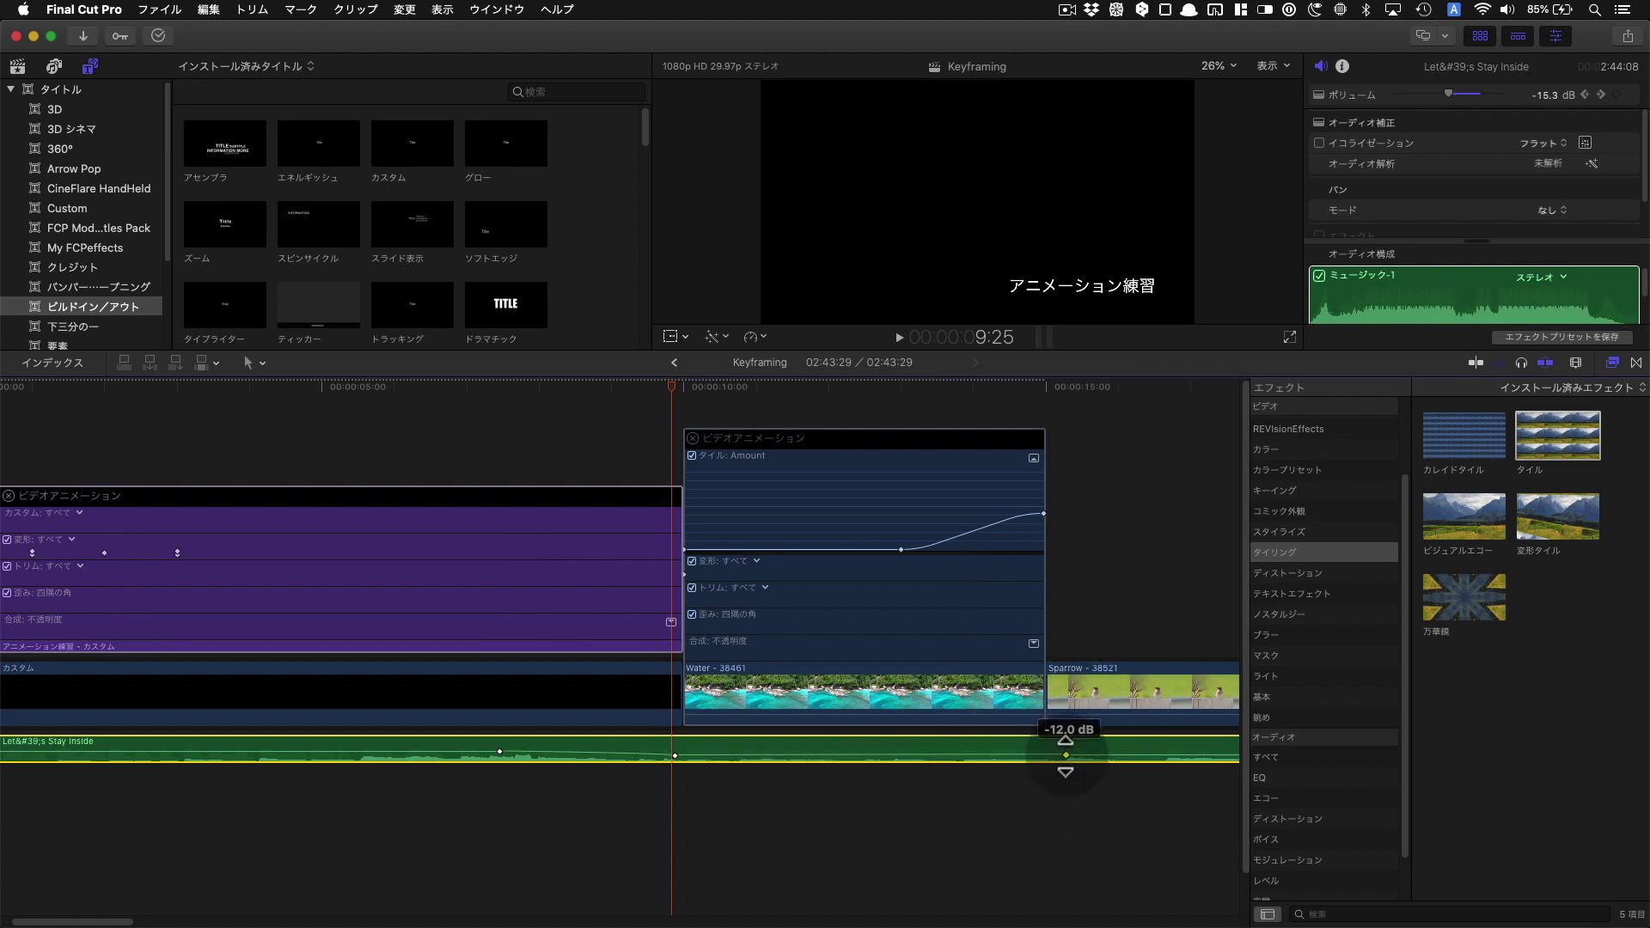
{"action": "left_click", "coordinate": [1069, 739]}
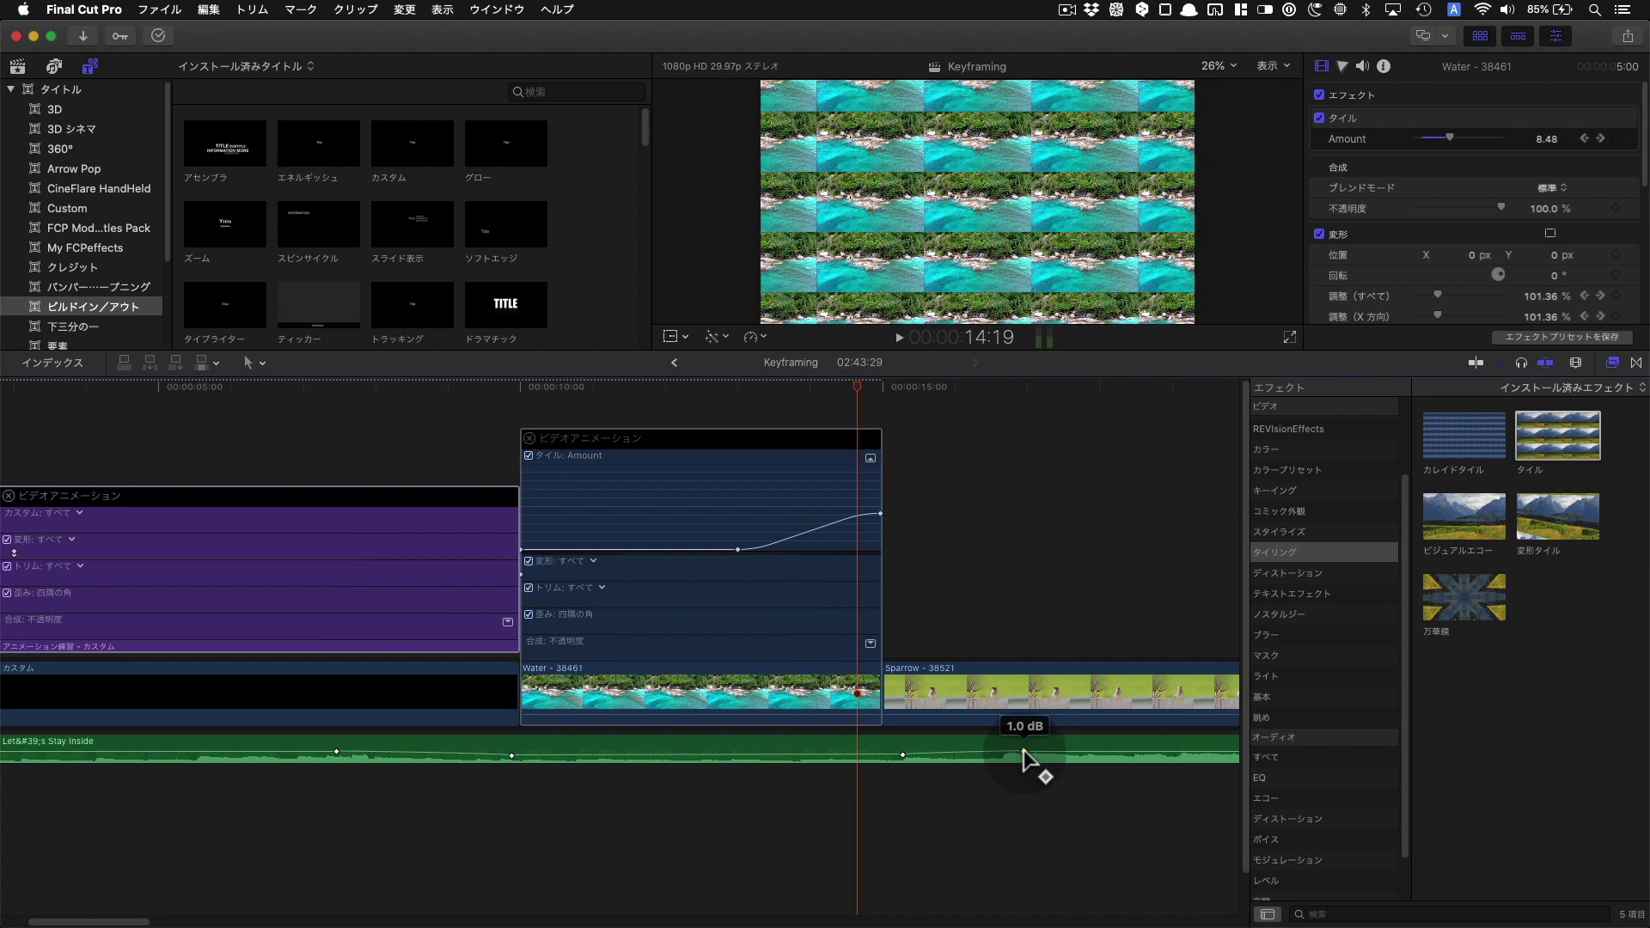
{"action": "left_click", "coordinate": [1023, 753]}
{"action": "key", "text": "Home"}
{"action": "key", "text": "space"}
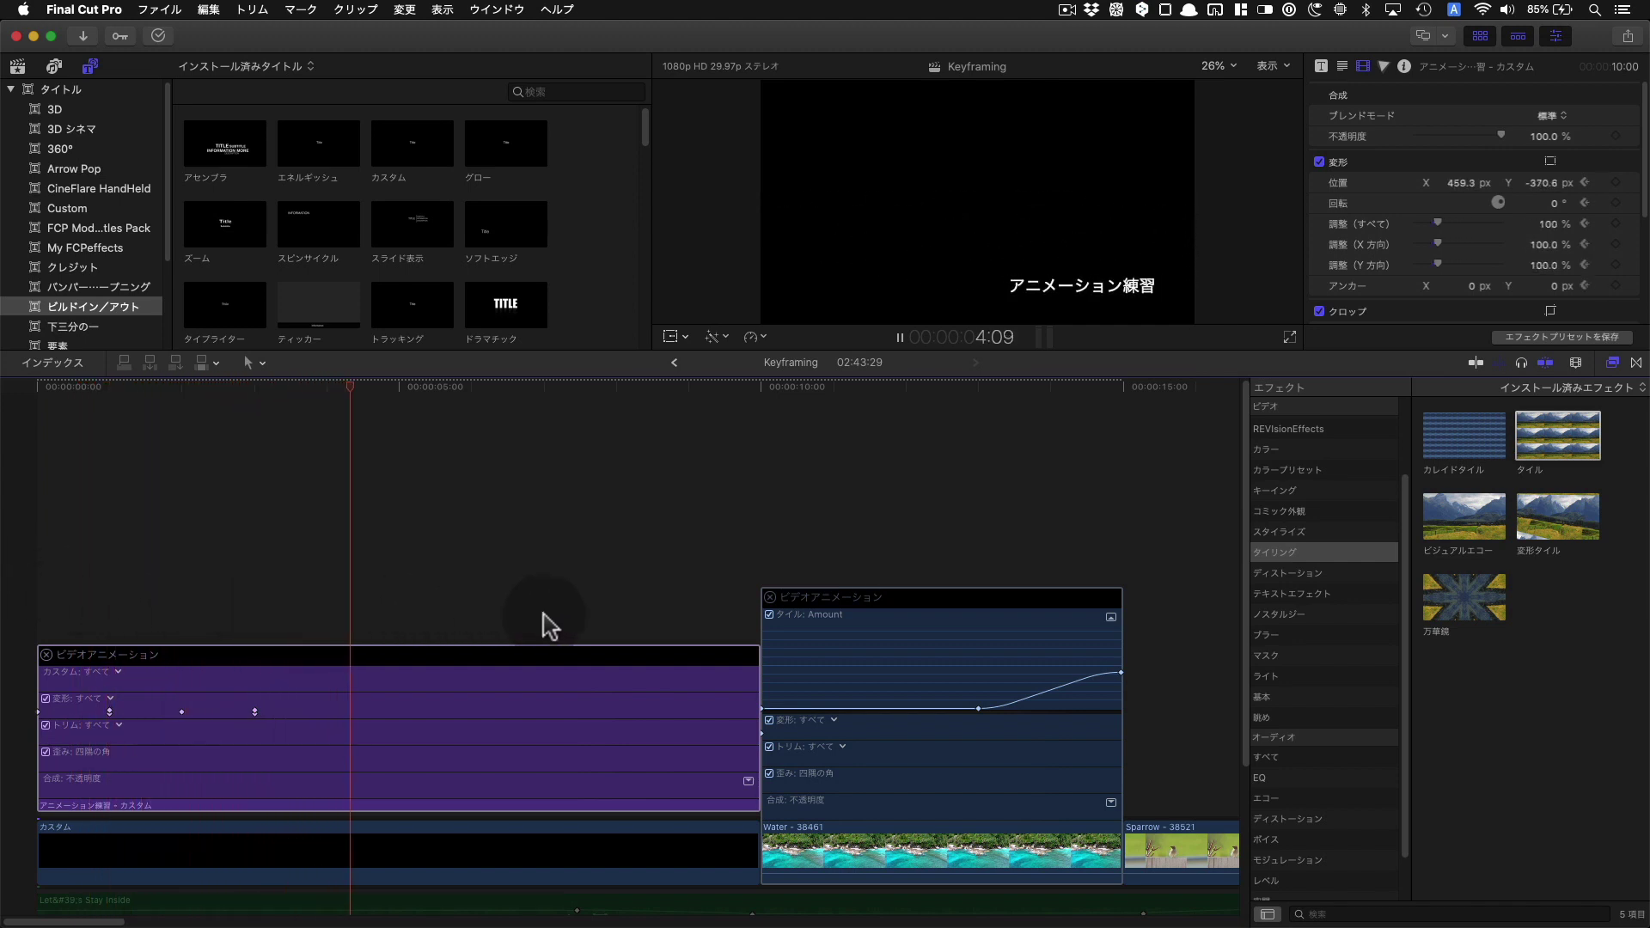
{"action": "scroll", "coordinate": [610, 593], "scroll_direction": "down", "scroll_amount": 2}
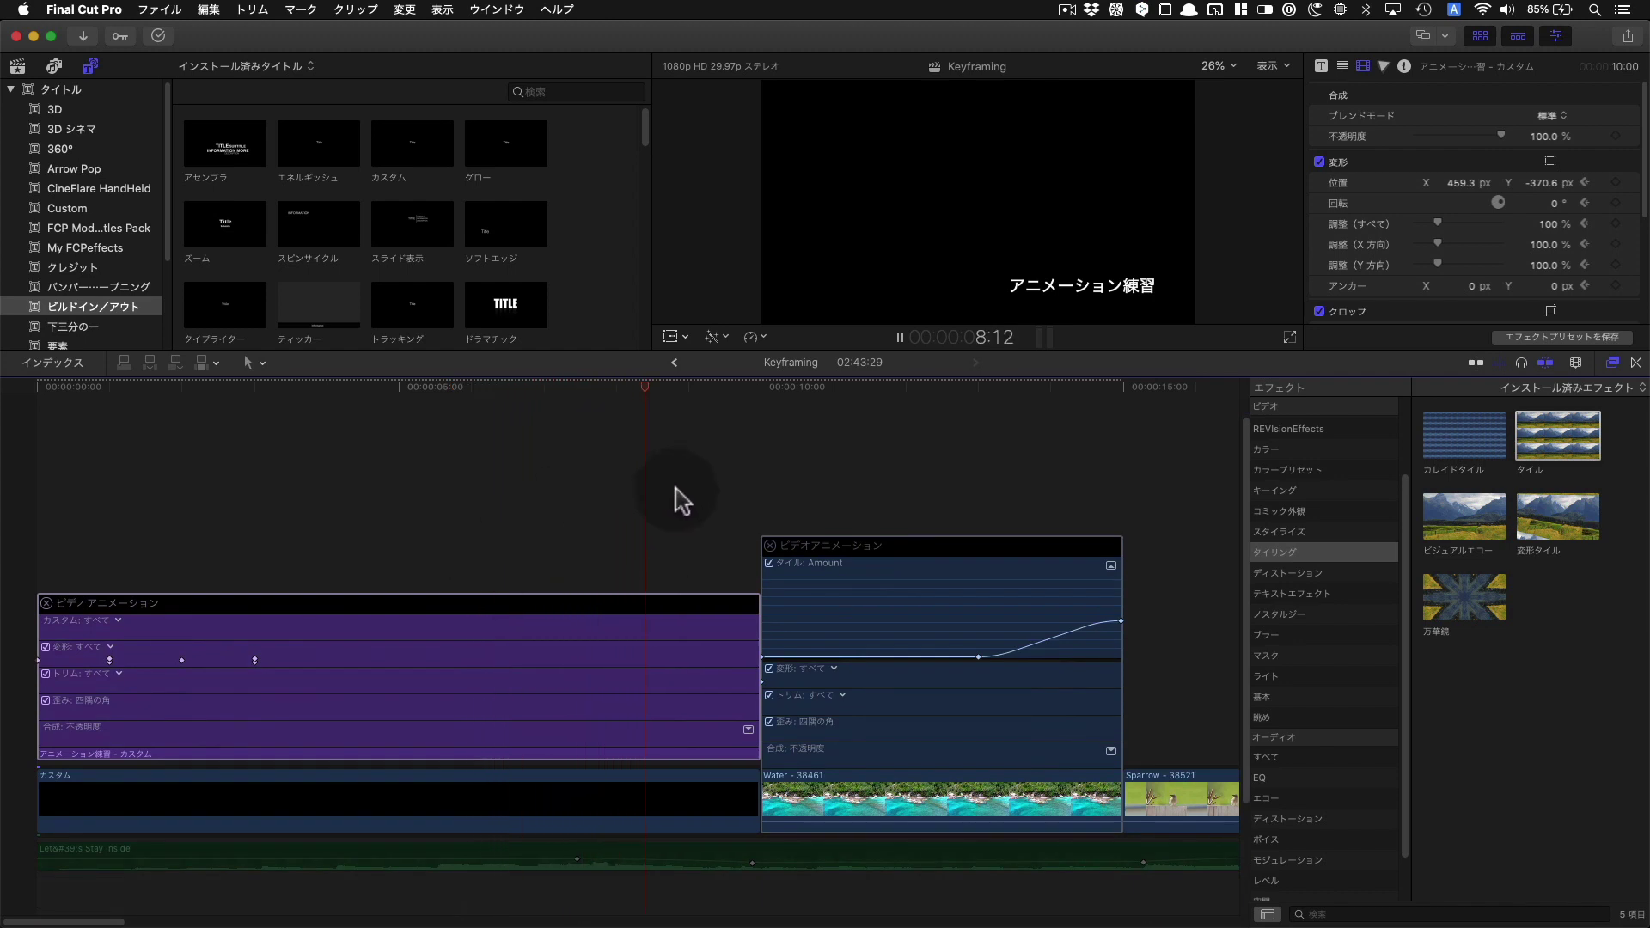
{"action": "scroll", "coordinate": [601, 498], "scroll_direction": "down", "scroll_amount": 1}
{"action": "left_click", "coordinate": [473, 498]}
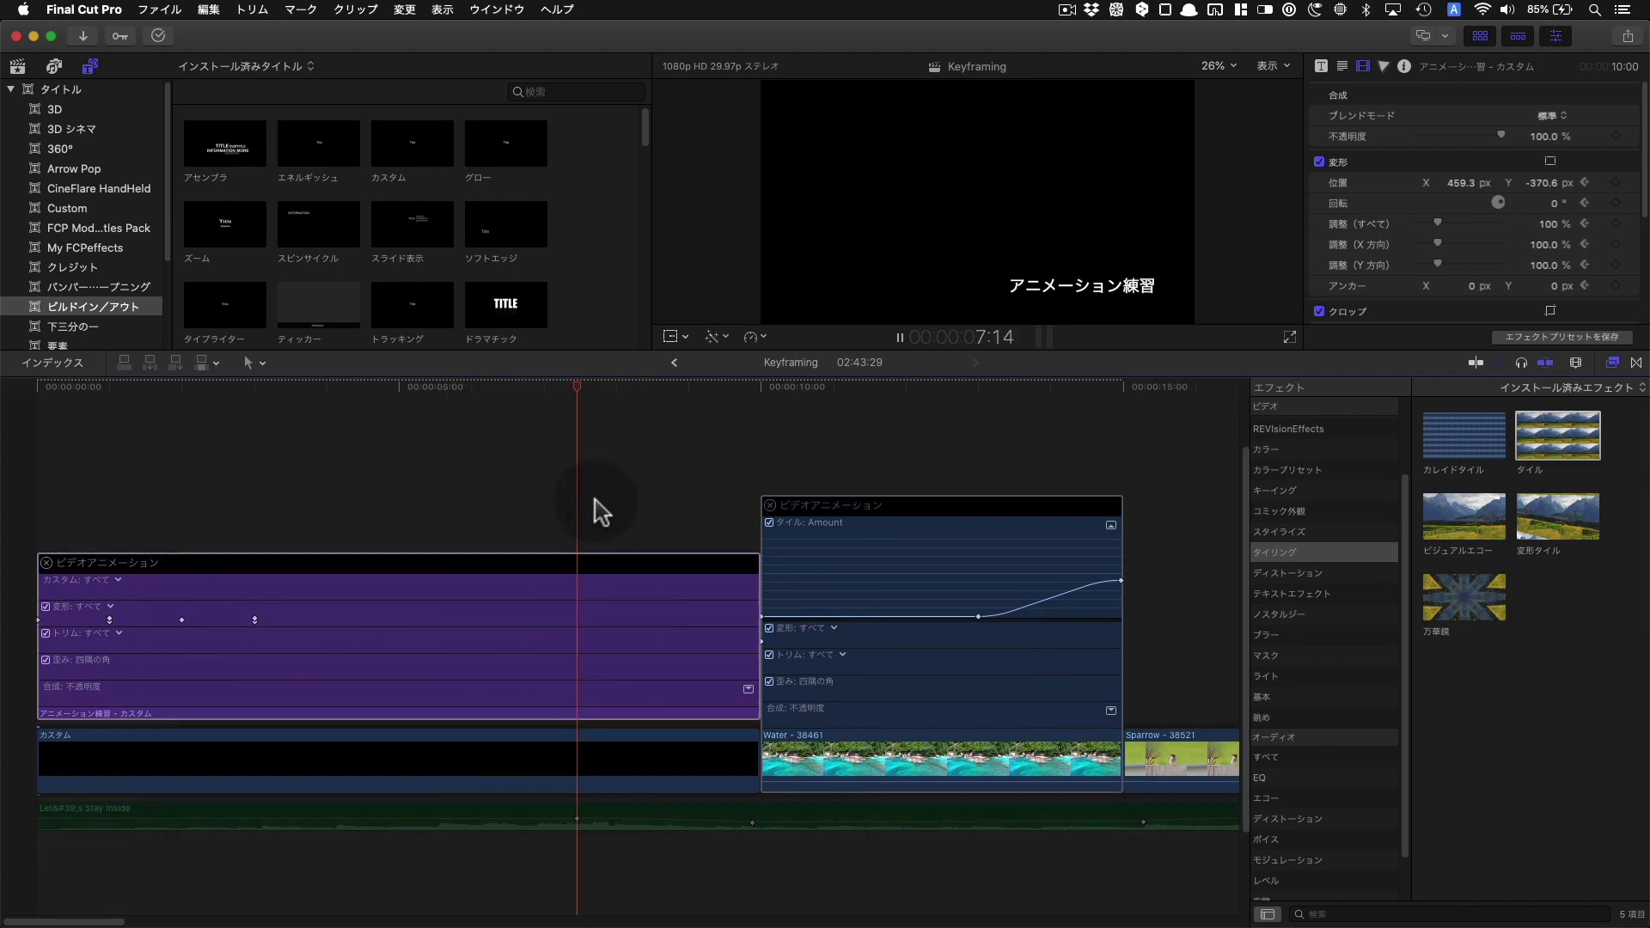